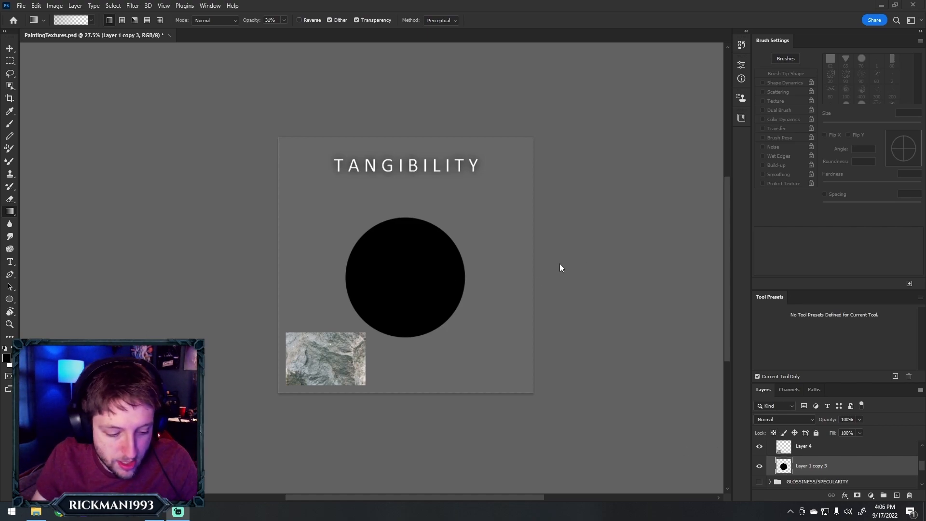
Erase the black circle's edges with the hard eraser preset at 175 px to form an irregular rock silhouette
key("e")
left_click(775, 313)
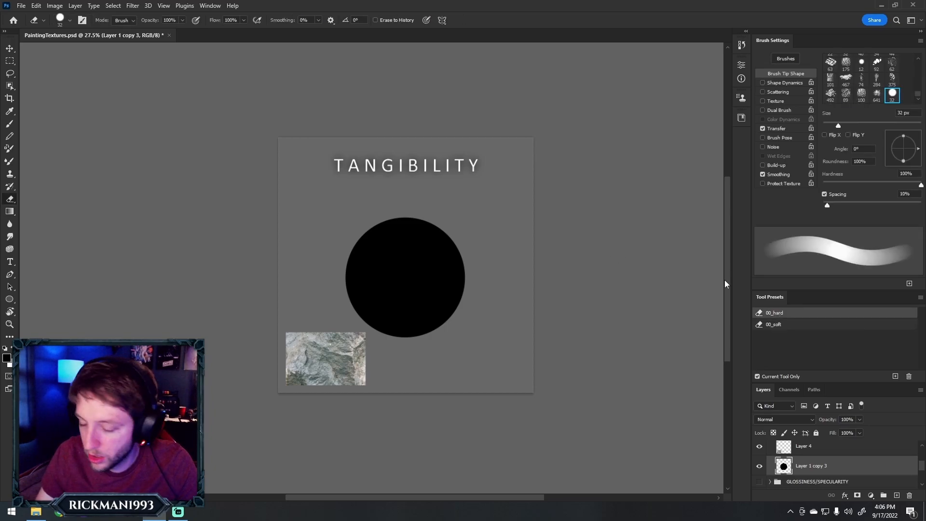
left_click_drag(347, 219, 430, 220)
mouse_move(375, 217)
left_mouse_down()
mouse_move(334, 260)
mouse_move(348, 303)
mouse_move(390, 345)
mouse_move(372, 332)
mouse_move(461, 341)
mouse_move(395, 343)
left_mouse_up()
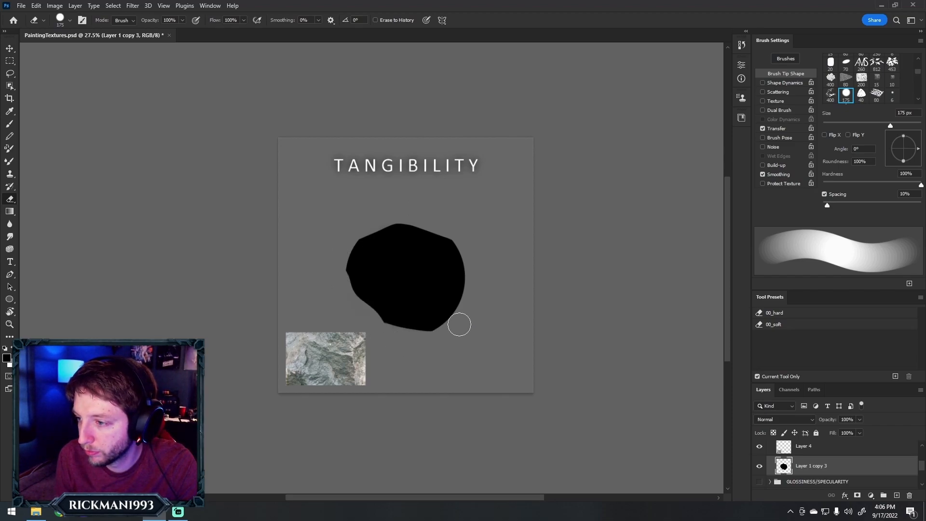
mouse_move(446, 323)
left_mouse_down()
mouse_move(484, 256)
mouse_move(451, 332)
mouse_move(475, 293)
mouse_move(454, 238)
left_mouse_up()
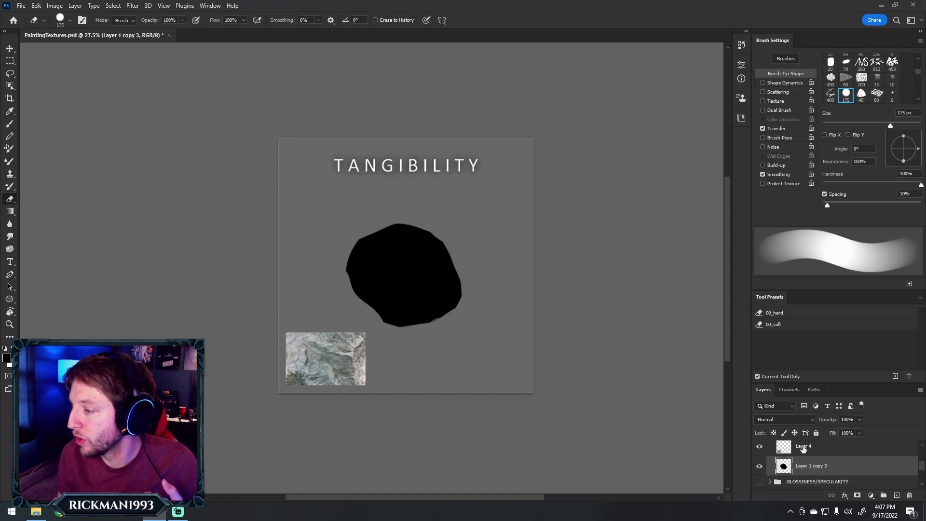
Add a new layer above the rock and stamp a black disc with a 400 px brush at the upper left of the canvas
left_click(897, 496)
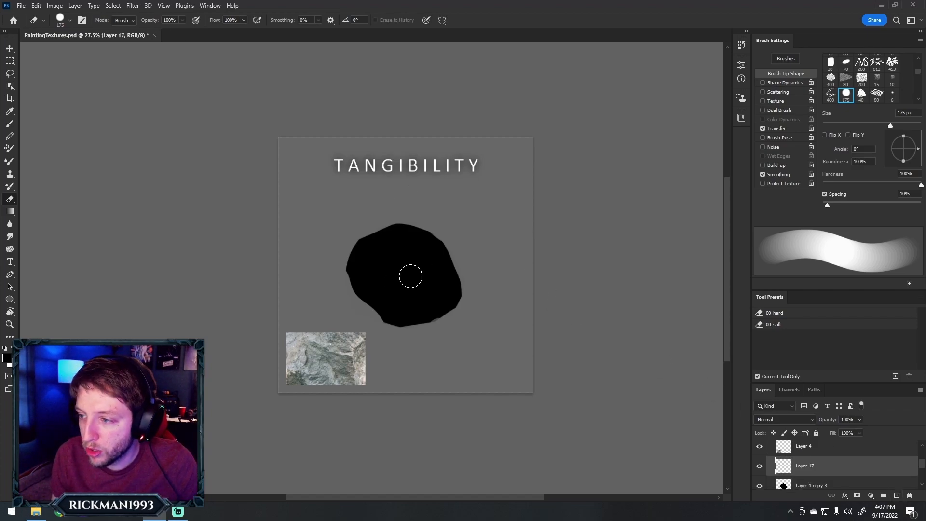
key("b")
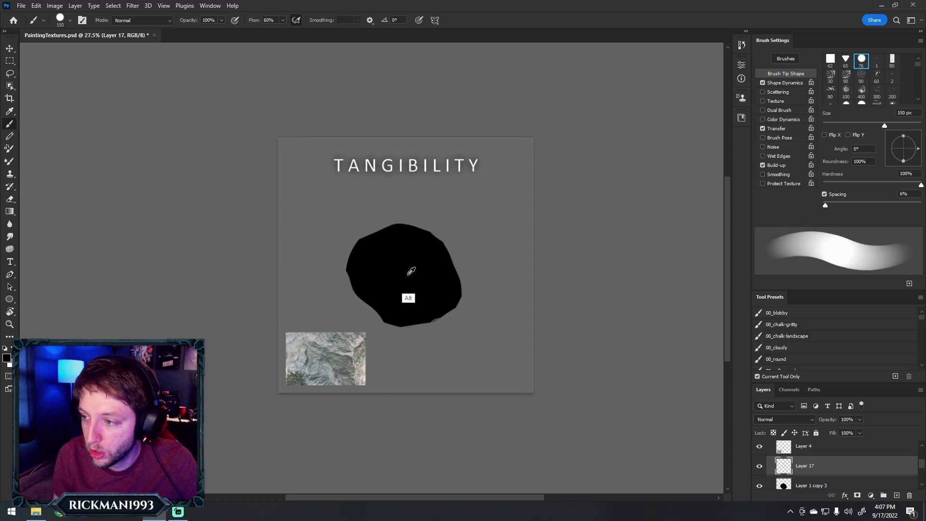
key("bracketright")
key("bracketright")
key("bracketright")
key("bracketright")
key("bracketright")
left_click_drag(314, 209, 316, 212)
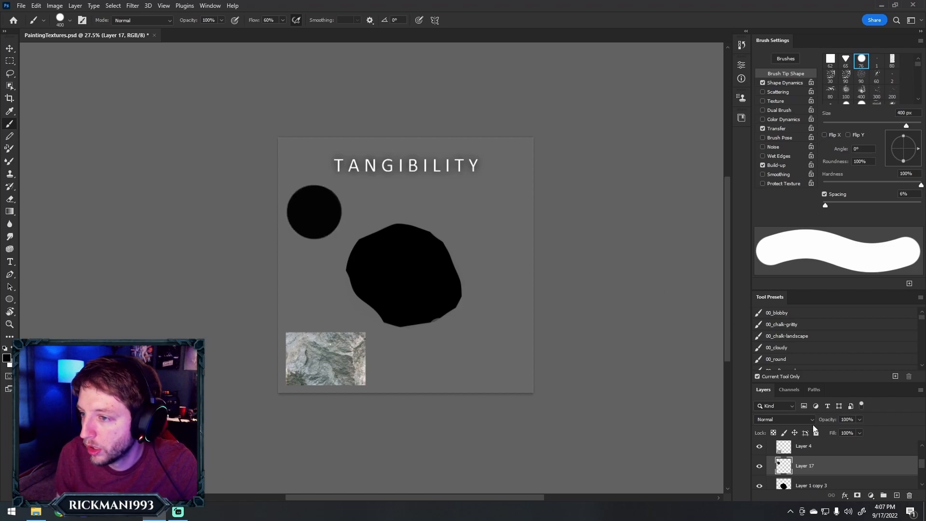
Lock the layer's transparent pixels and paint the disc's upper-right part white, leaving a curved black shadow side
left_click(774, 433)
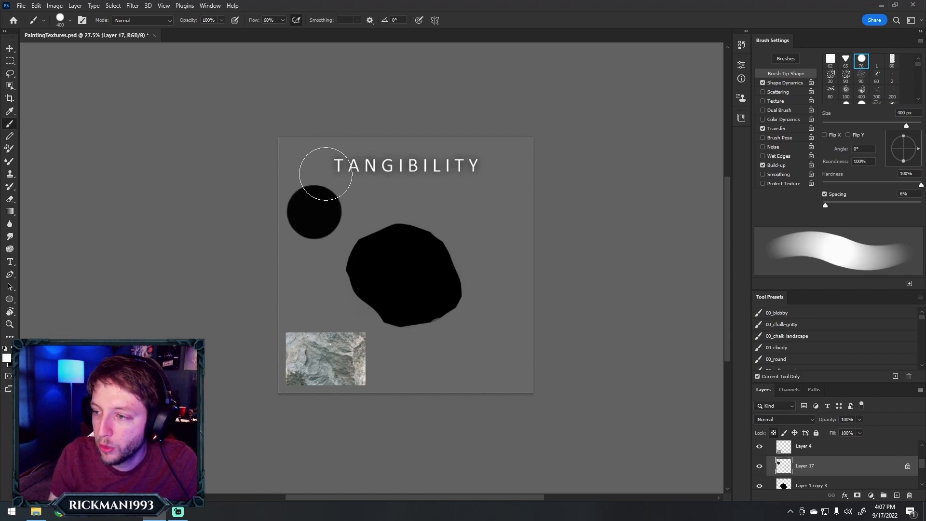
mouse_move(320, 161)
left_mouse_down()
mouse_move(360, 215)
mouse_move(320, 165)
mouse_move(353, 211)
mouse_move(329, 179)
mouse_move(350, 210)
mouse_move(330, 199)
mouse_move(325, 175)
mouse_move(347, 206)
left_mouse_up()
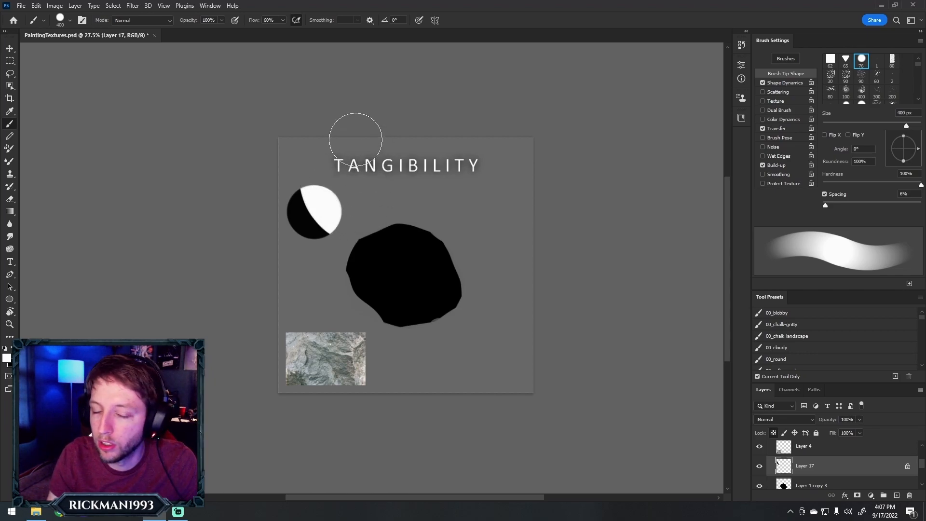
Paint soft grey patches across the disc's white side with a 125 px brush
key("z")
left_click_drag(276, 210, 459, 254)
key("b")
left_click(490, 211, "alt")
key("bracketleft")
key("bracketleft")
key("bracketleft")
key("bracketleft")
key("bracketleft")
key("bracketleft")
key("bracketleft")
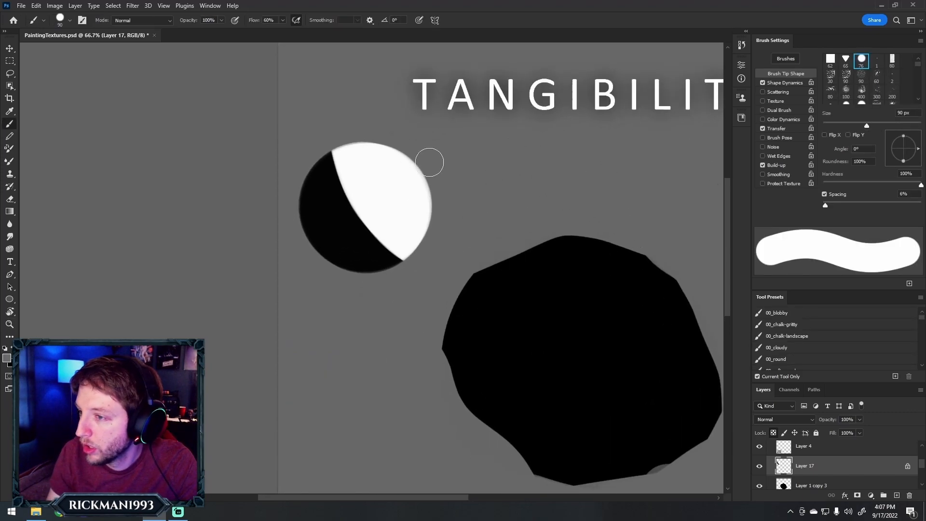
key("bracketright")
key("bracketright")
mouse_move(371, 163)
left_mouse_down()
mouse_move(390, 162)
mouse_move(414, 185)
mouse_move(390, 198)
mouse_move(404, 216)
mouse_move(433, 175)
mouse_move(432, 233)
left_mouse_up()
mouse_move(374, 193)
left_mouse_down()
mouse_move(400, 229)
mouse_move(370, 189)
mouse_move(382, 148)
mouse_move(425, 236)
mouse_move(434, 213)
left_mouse_up()
left_click(393, 181, "alt")
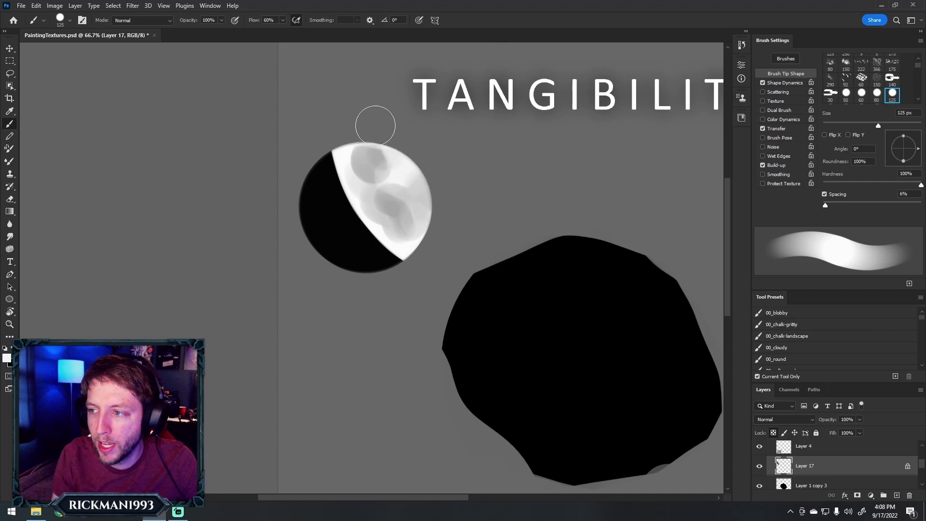
Blend overlapping light grey and white dabs over the grey patches to soften the tones on the disc's lit side
left_click(376, 167, "alt")
left_click_drag(365, 163, 365, 167)
left_click(404, 158, "alt")
left_click(410, 241, "alt")
mouse_move(405, 228)
left_mouse_down()
mouse_move(385, 214)
mouse_move(415, 240)
mouse_move(400, 227)
mouse_move(420, 234)
left_mouse_up()
left_click(389, 206, "alt")
left_click(398, 242, "alt")
left_click(407, 195, "alt")
left_click_drag(407, 197, 400, 179)
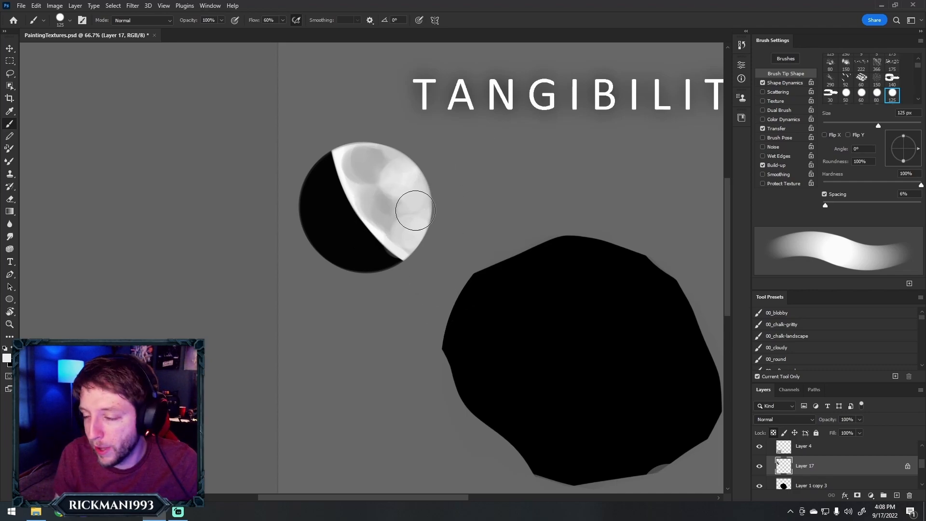
On a new layer, sketch a crater with an elliptical rim and flared sides above the rock, using a black 7 px brush
scroll(348, 181, "up", 2)
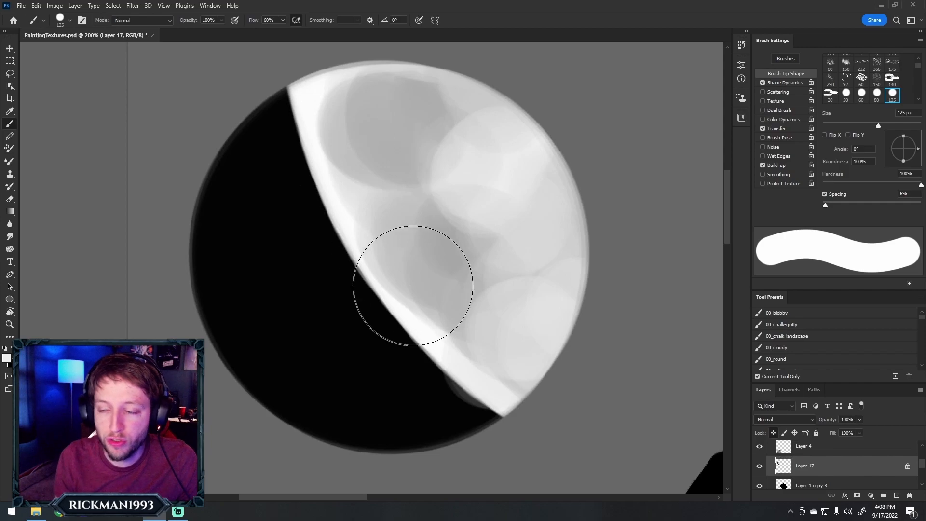
key("z")
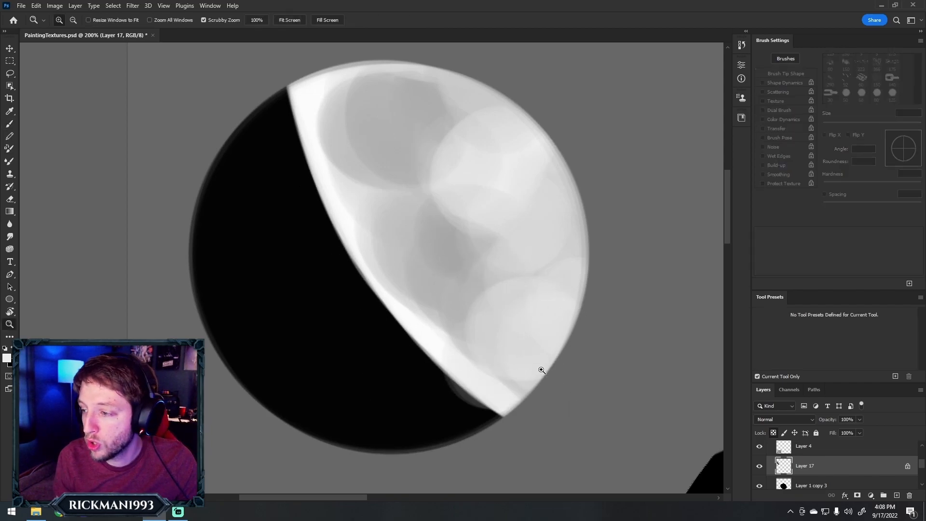
left_click(589, 385, "alt")
left_click(586, 394, "alt")
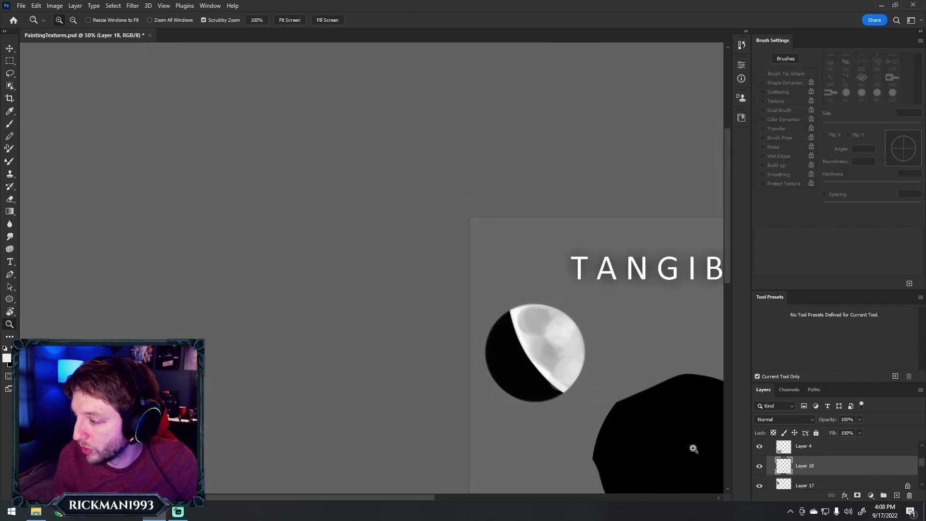
left_click_drag(424, 497, 506, 496)
left_click_drag(728, 235, 727, 275)
key("b")
key("z")
left_click(408, 215)
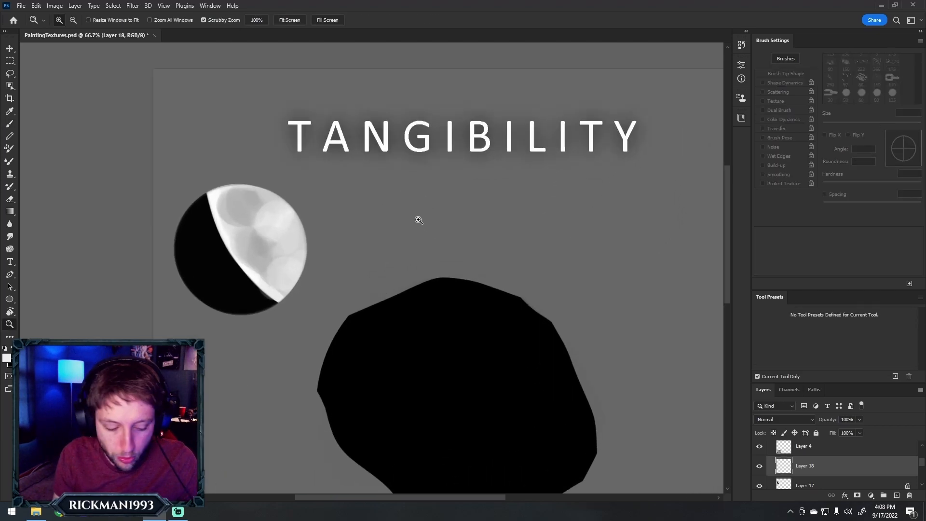
key("b")
key("x")
key("bracketleft")
key("bracketleft")
key("bracketleft")
key("bracketleft")
key("bracketleft")
key("bracketleft")
key("bracketleft")
key("bracketleft")
key("bracketleft")
key("bracketleft")
key("bracketleft")
key("bracketleft")
key("bracketleft")
key("bracketleft")
key("bracketleft")
key("bracketleft")
key("bracketleft")
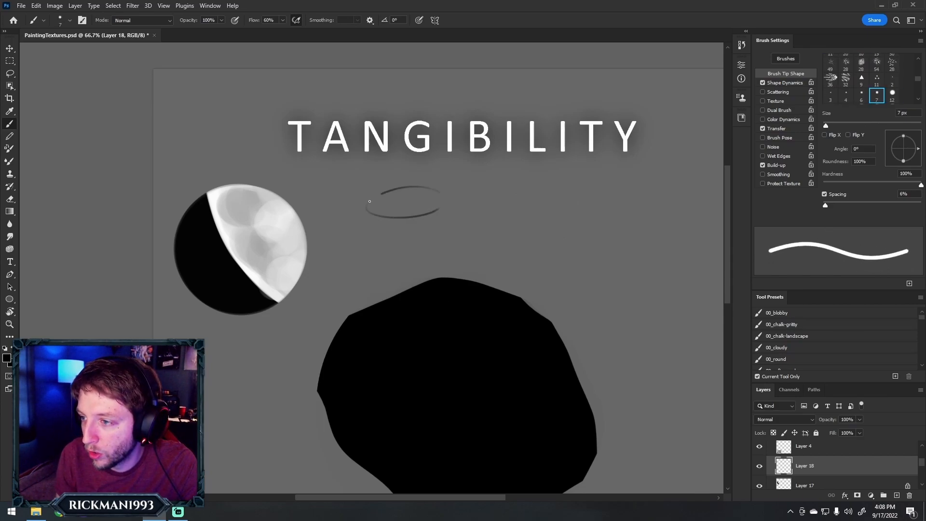
left_click_drag(381, 194, 440, 199)
key("ctrl+z")
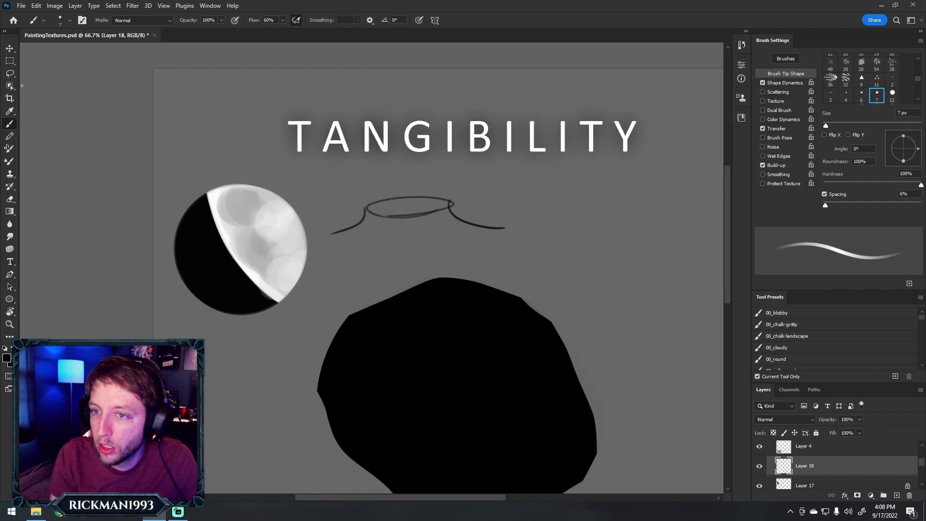
Move the crater sketch about 90 px down towards the rock and draw an arrow pointing at its upper-right rim
key("v")
left_click_drag(410, 214, 414, 243)
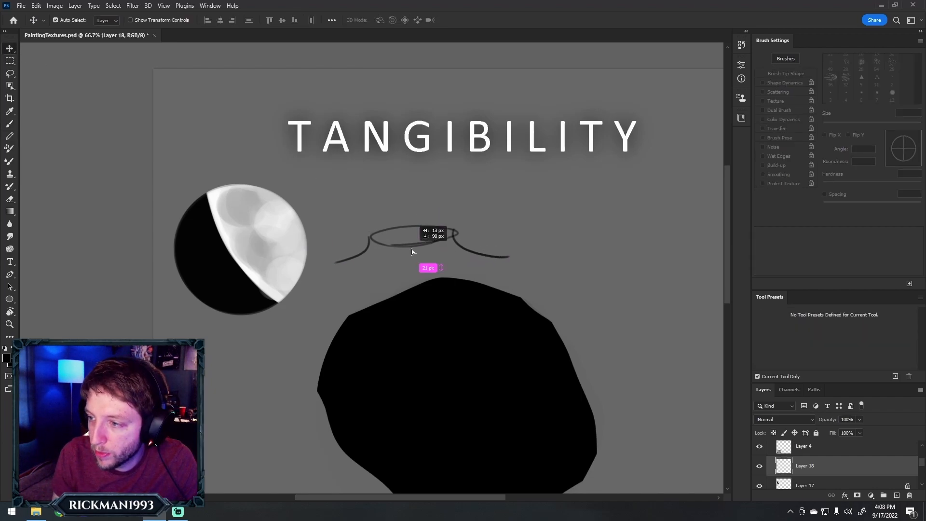
key("b")
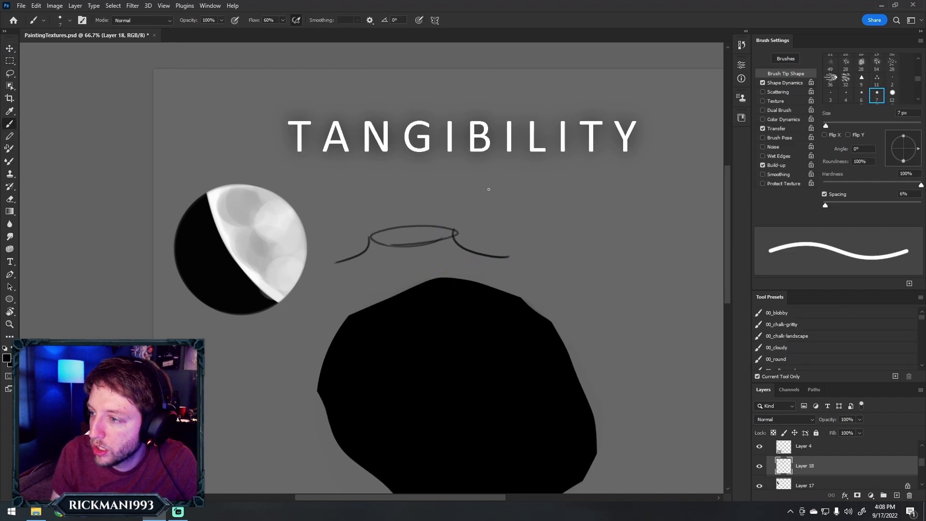
left_click_drag(471, 199, 468, 194)
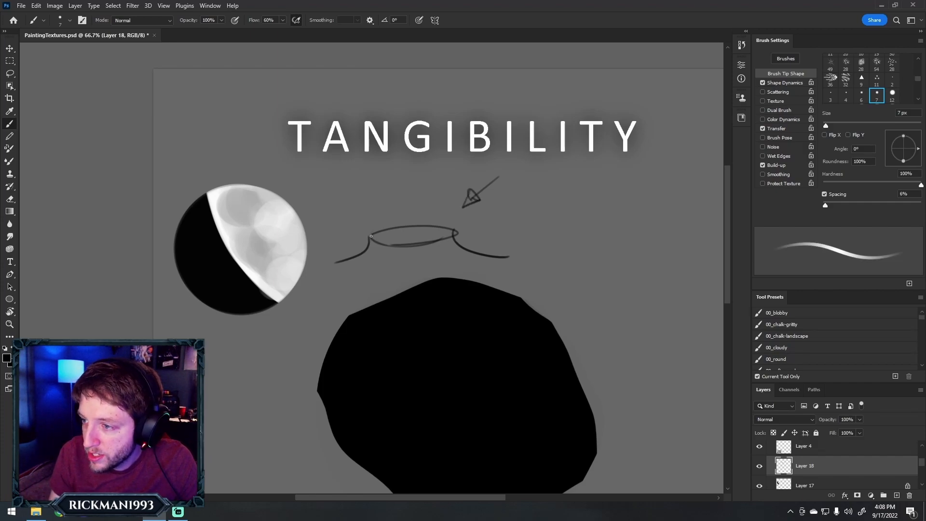
Pick white from the lit disc and paint the left part of the crater's interior with it
left_click(284, 225, "alt")
key("bracketright")
key("bracketright")
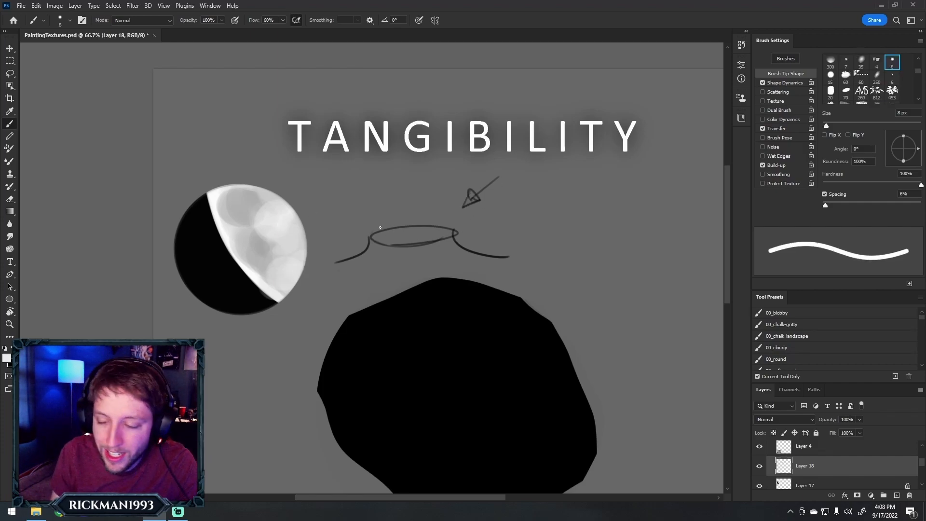
key("bracketright")
key("bracketright")
key("bracketright")
key("bracketright")
left_click_drag(377, 236, 425, 236)
Shade the right part of the crater's interior dark grey and sharpen the diagonal shadow edge with a smaller brush
key("bracketright")
key("bracketright")
key("bracketright")
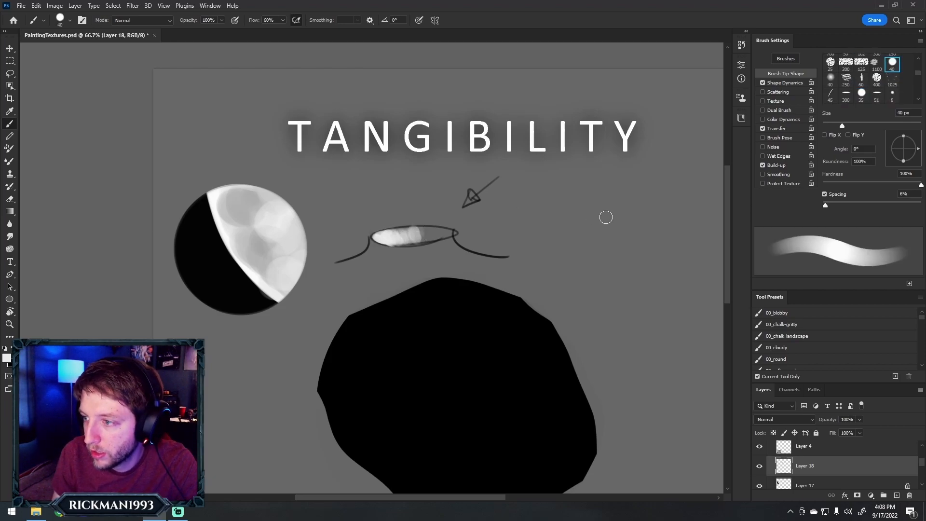
left_click(459, 245, "alt")
left_click_drag(451, 233, 426, 230)
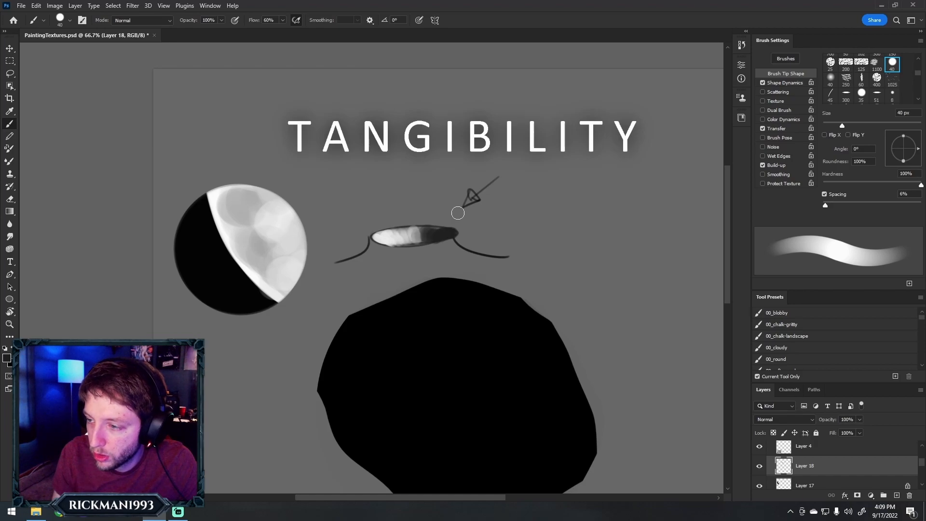
key("bracketleft")
key("bracketleft")
key("bracketleft")
key("bracketleft")
key("bracketleft")
key("bracketleft")
key("bracketleft")
key("bracketleft")
key("bracketleft")
key("bracketleft")
key("bracketleft")
key("bracketleft")
mouse_move(421, 231)
left_mouse_down()
mouse_move(400, 246)
mouse_move(428, 227)
mouse_move(399, 246)
mouse_move(428, 230)
left_mouse_up()
Paint the crater's right outer slope in near-white and extend the light tone along its base with a 20 px brush
key("bracketright")
key("bracketright")
key("bracketright")
key("bracketright")
key("bracketright")
key("bracketright")
key("bracketright")
key("bracketright")
left_click(414, 253, "alt")
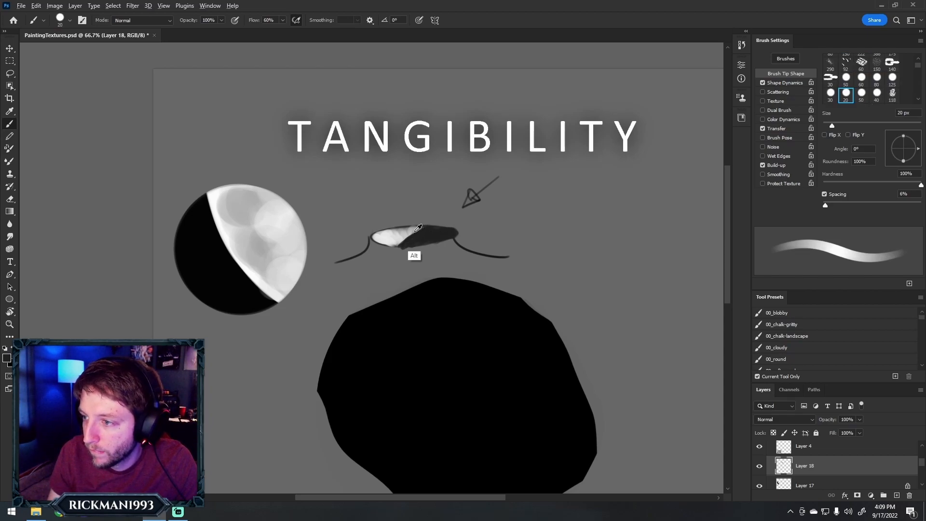
mouse_move(454, 231)
left_mouse_down()
mouse_move(428, 235)
mouse_move(450, 229)
mouse_move(485, 253)
mouse_move(453, 244)
mouse_move(463, 244)
mouse_move(483, 256)
mouse_move(439, 248)
mouse_move(483, 255)
mouse_move(424, 250)
mouse_move(489, 261)
left_mouse_up()
left_click(440, 234, "alt")
left_click(429, 235, "alt")
left_click(389, 238, "alt")
left_click_drag(411, 252, 473, 263)
Shade the crater's left outer slope dark grey and blend mid-grey tones into the lit right slope
left_click(420, 243, "alt")
mouse_move(373, 254)
left_mouse_down()
mouse_move(348, 260)
mouse_move(384, 251)
mouse_move(382, 262)
mouse_move(394, 251)
mouse_move(394, 260)
mouse_move(402, 248)
mouse_move(430, 259)
left_mouse_up()
left_click(413, 253, "alt")
left_click(433, 255, "alt")
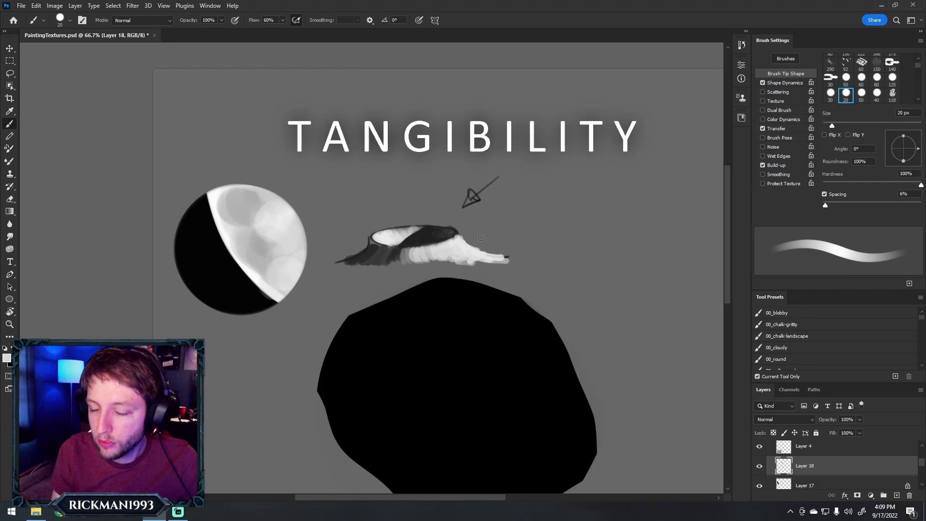
left_click(459, 250, "alt")
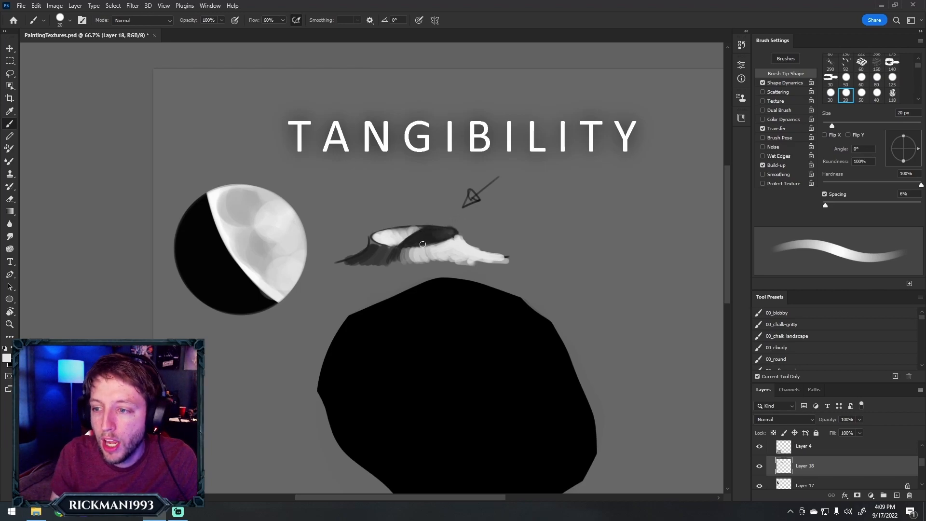
Select the disc's layer, sample its black and dab small dark bumps on the upper part of the light-shadow boundary
key("z")
left_click(212, 241)
left_click(204, 248)
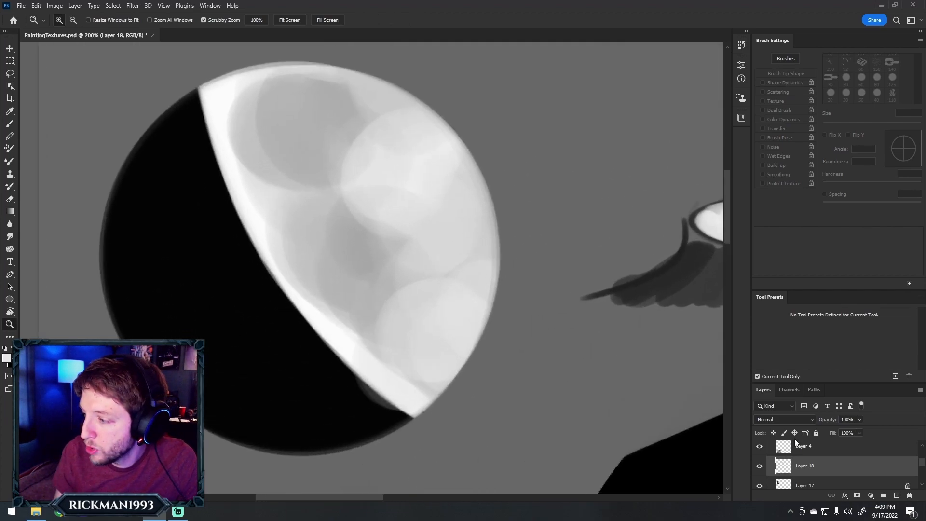
left_click(797, 485)
key("b")
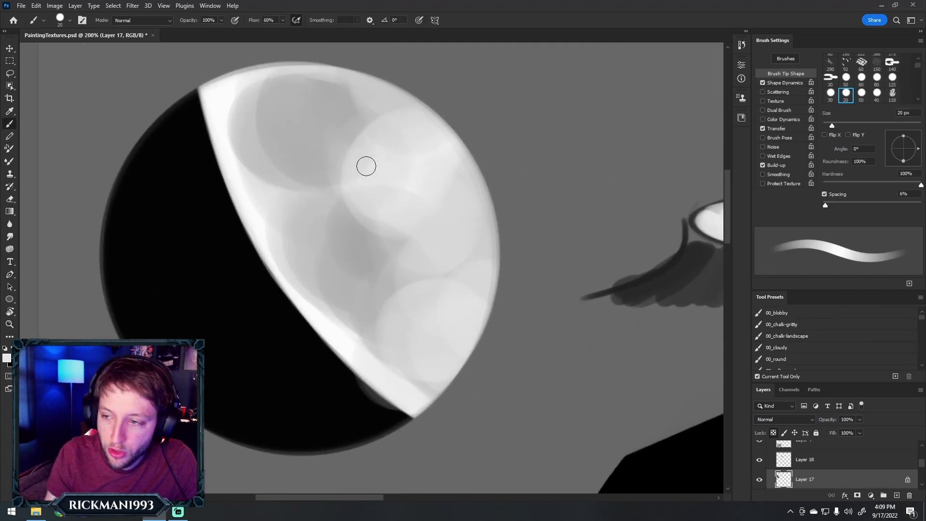
key("alt")
left_click(236, 198, "alt")
left_click(229, 202)
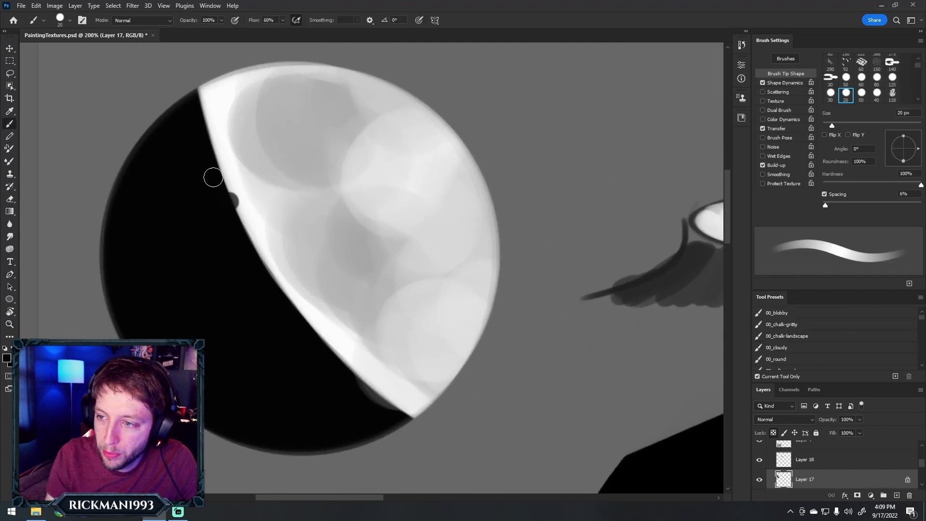
key("bracketleft")
key("bracketleft")
key("bracketleft")
left_click_drag(221, 171, 223, 180)
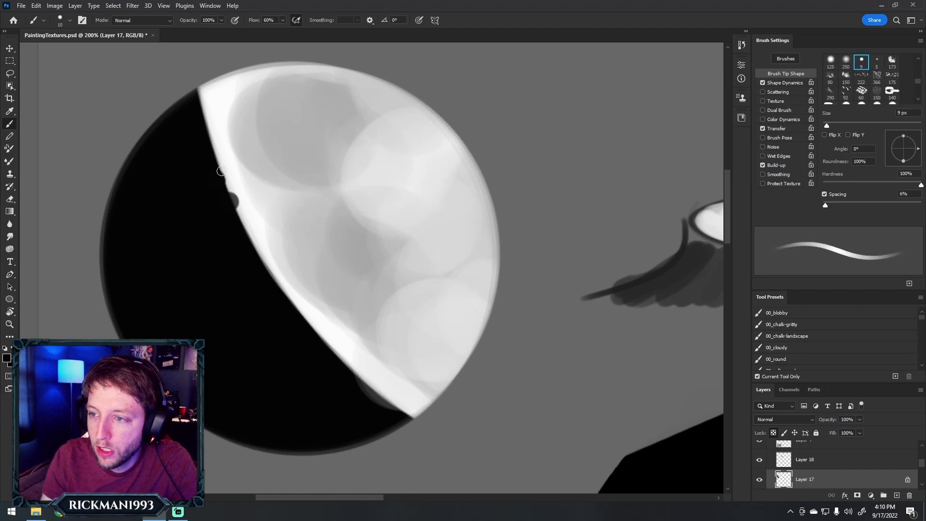
Dab more black bumps of varied size along the rest of the disc's light-shadow boundary with a brush up to 15 px
key("bracketright")
key("bracketright")
left_click_drag(204, 138, 196, 114)
mouse_move(244, 222)
left_mouse_down()
mouse_move(232, 225)
mouse_move(230, 201)
mouse_move(243, 222)
left_mouse_up()
left_click(229, 259, "alt")
mouse_move(275, 289)
left_mouse_down()
mouse_move(300, 316)
mouse_move(292, 311)
left_mouse_up()
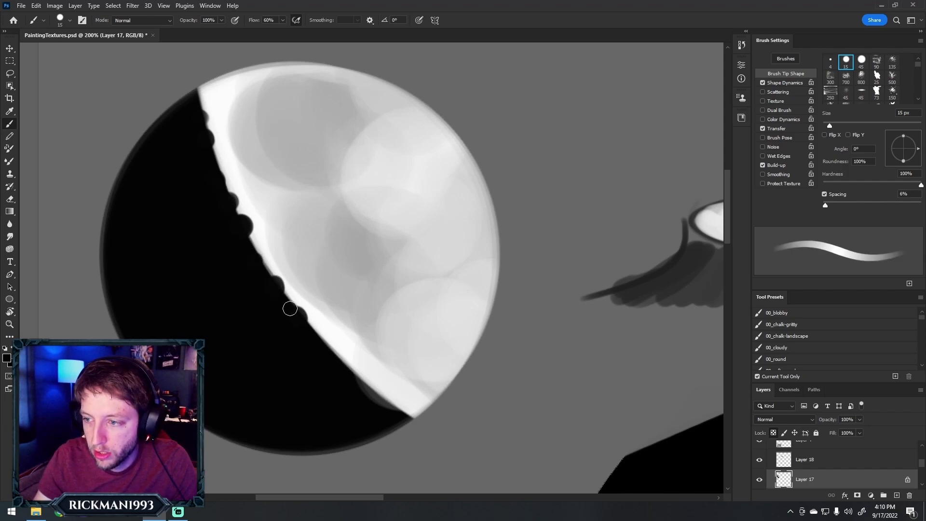
mouse_move(321, 345)
left_mouse_down()
mouse_move(332, 360)
mouse_move(394, 408)
left_mouse_up()
key("bracketleft")
key("bracketleft")
key("bracketright")
key("bracketright")
left_click_drag(297, 316, 280, 288)
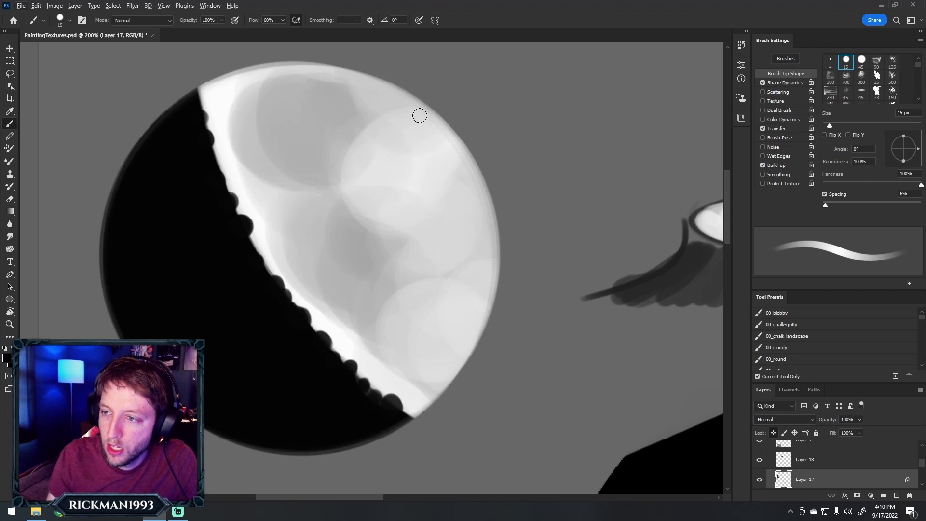
Sample white from the lit side and dab small highlights beside the dark bumps on the boundary's upper half
left_click(256, 170, "alt")
key("bracketleft")
key("bracketleft")
key("bracketleft")
key("bracketleft")
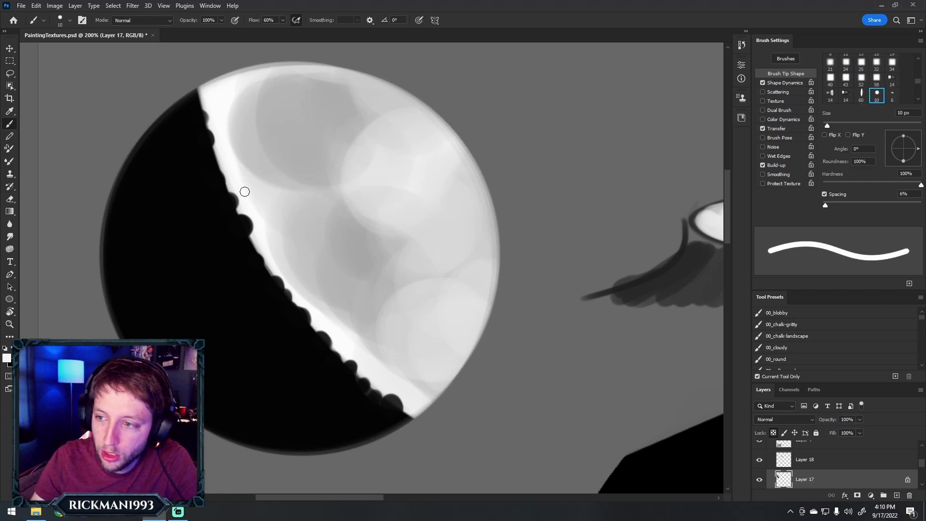
key("bracketright")
mouse_move(227, 198)
left_mouse_down()
mouse_move(241, 234)
mouse_move(237, 226)
left_mouse_up()
key("bracketright")
key("bracketleft")
key("bracketleft")
left_click(216, 180)
key("bracketleft")
left_click_drag(203, 135, 206, 142)
key("bracketright")
key("bracketright")
left_click(197, 119)
key("bracketright")
left_click(254, 262)
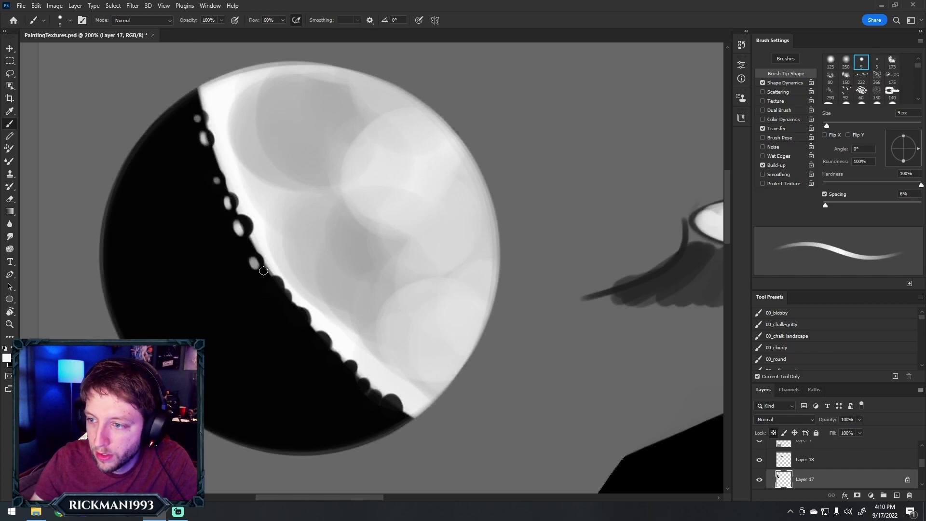
Dab white highlights of varied size beside the dark bumps on the middle of the disc's light-shadow boundary
key("bracketleft")
left_click(272, 289)
key("bracketright")
left_click_drag(295, 316, 321, 348)
key("bracketleft")
key("bracketleft")
key("bracketleft")
left_click(281, 312)
key("bracketleft")
key("bracketright")
key("bracketright")
Dab white highlights beside the bumps at the boundary's lower end with a brush up to 10 px
key("bracketright")
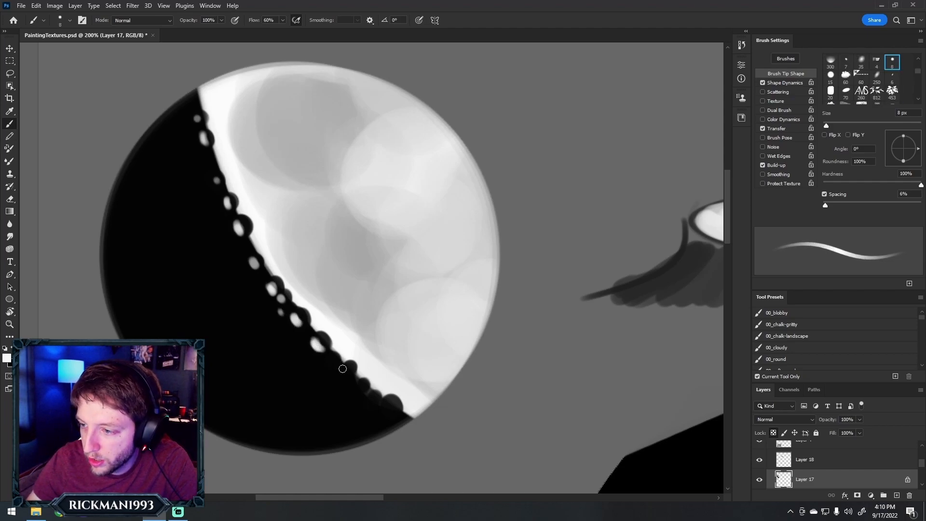
key("bracketright")
left_click(346, 372)
left_click(359, 388)
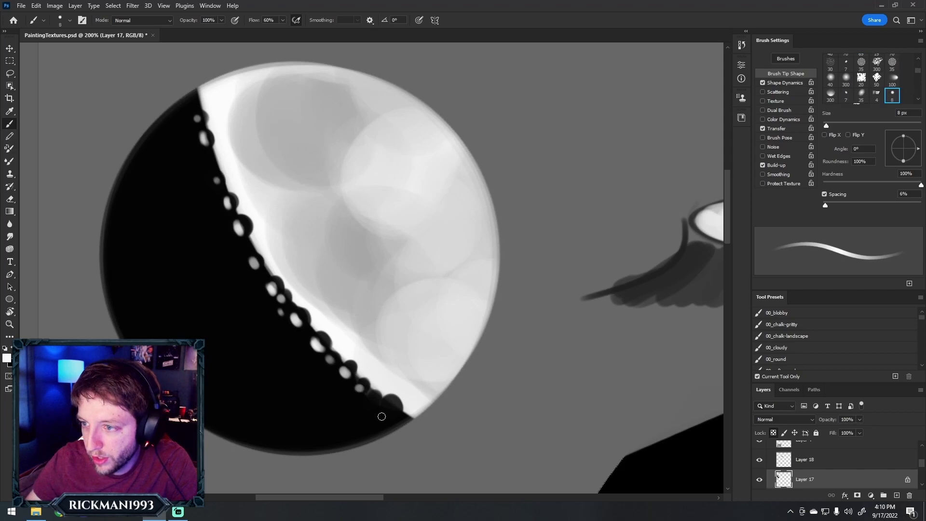
left_click(368, 401)
key("bracketright")
left_click_drag(385, 411, 391, 415)
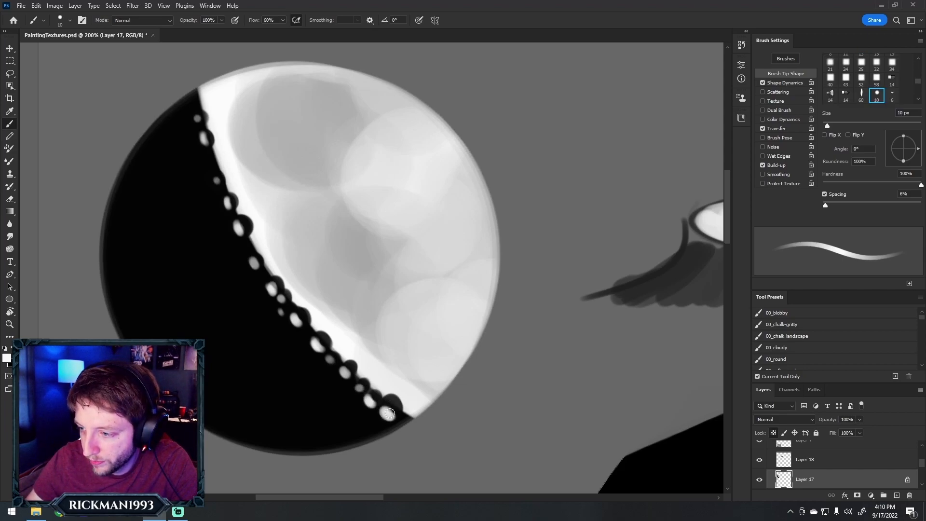
Switch to black and trim the lowest highlight and the shadow-side edges of the middle highlights
key("x")
left_click(394, 410)
left_click(391, 413)
left_click(387, 417)
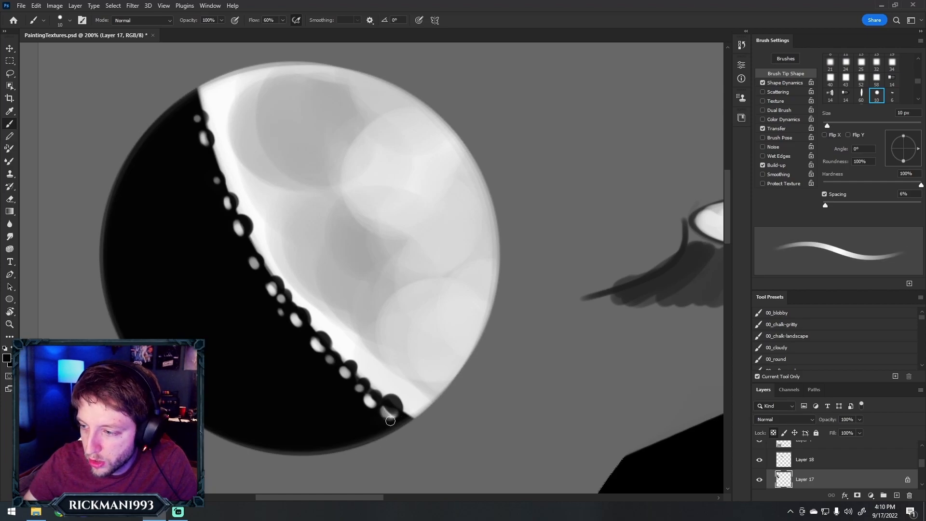
left_click(271, 309, "alt")
left_click_drag(277, 315, 266, 296)
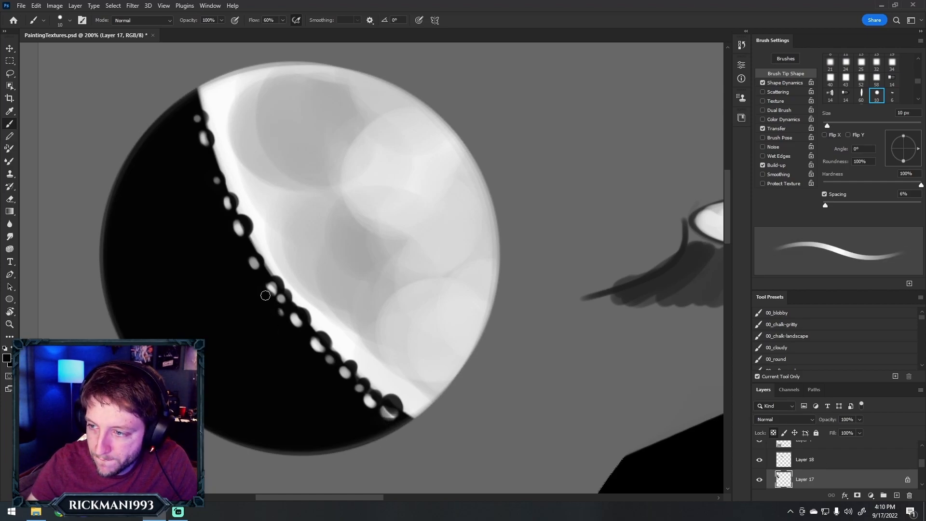
Tone down the boundary's upper highlights with sampled grey and darken the gaps between them with sampled black
left_click(256, 263, "alt")
left_click(256, 262)
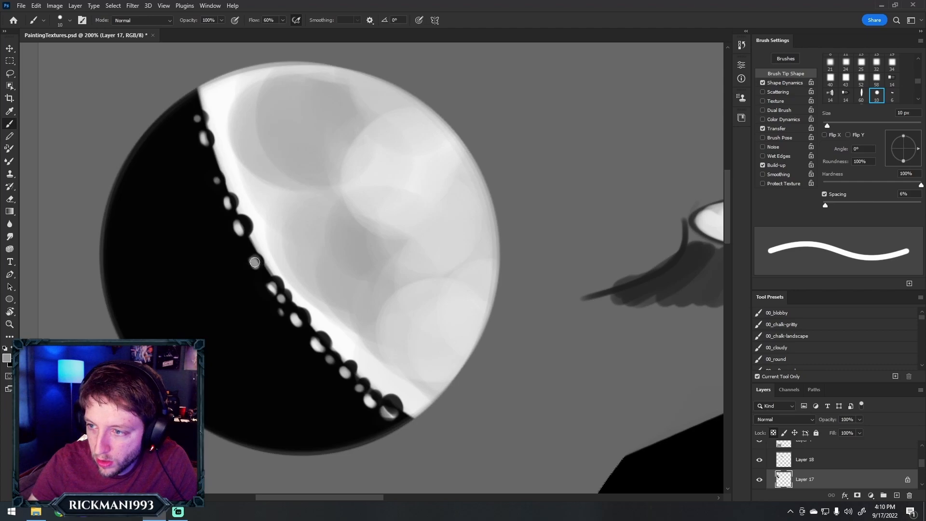
left_click_drag(236, 224, 241, 228)
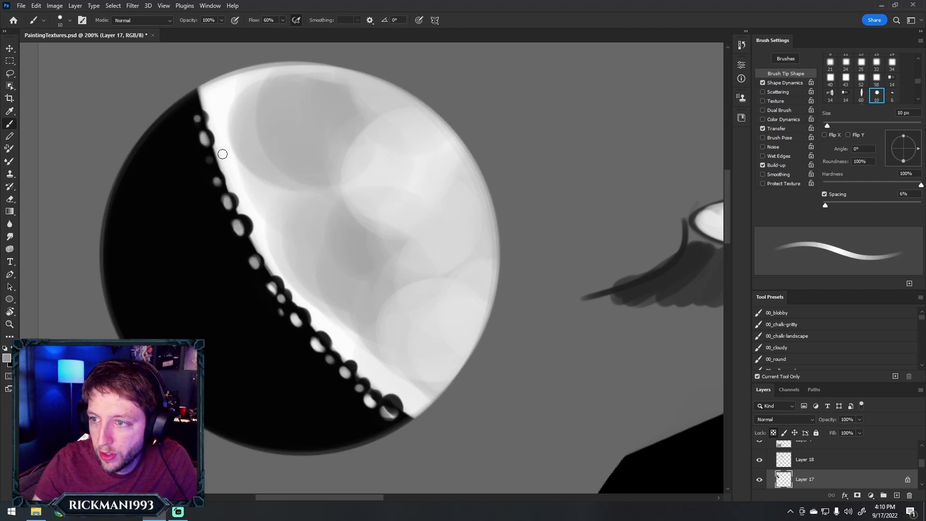
left_click(218, 152, "alt")
left_click(209, 190, "alt")
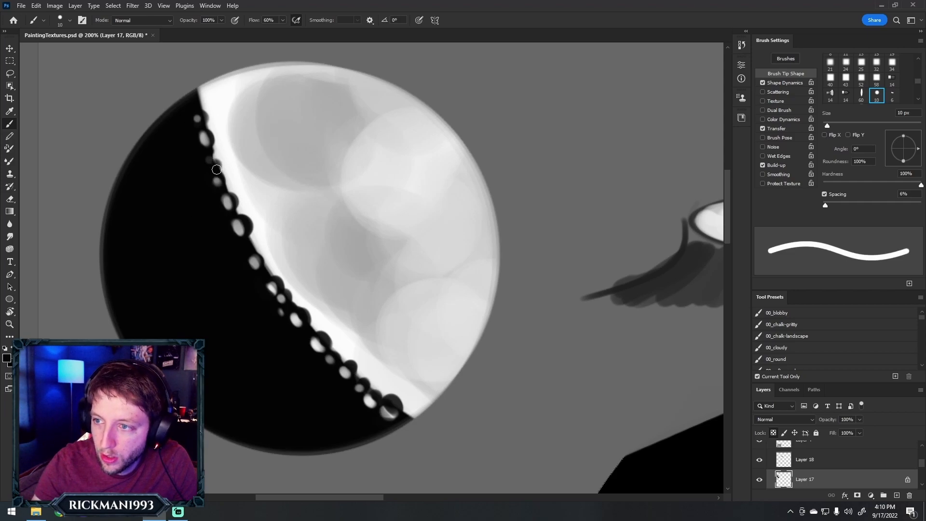
Refine the edges of the middle bumps with sampled white and soften their highlights with sampled grey
key("z")
left_click(347, 174, "alt")
left_click(349, 174, "alt")
left_click(355, 173, "alt")
left_click(345, 162)
left_click(343, 170)
left_click(338, 187)
left_click(337, 187)
key("b")
left_click(324, 347, "alt")
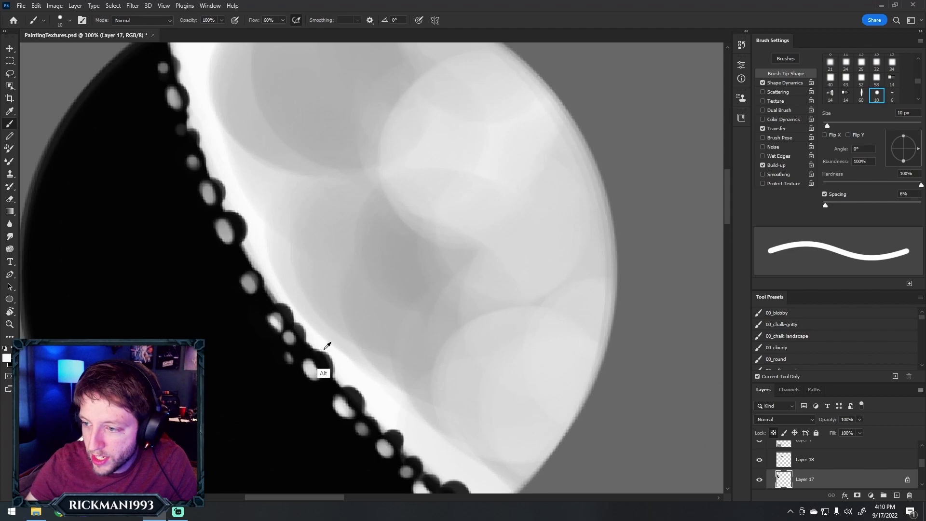
mouse_move(326, 352)
left_mouse_down()
mouse_move(336, 376)
mouse_move(336, 369)
left_mouse_up()
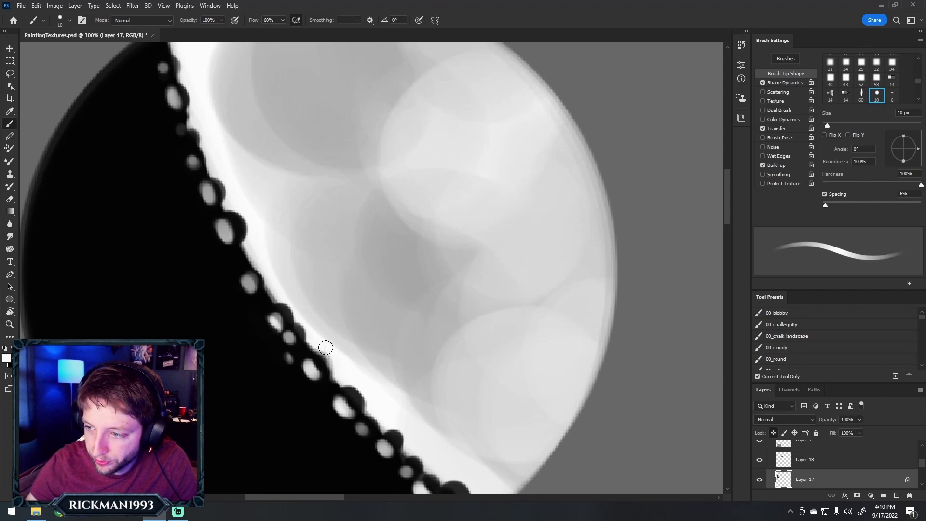
left_click(290, 357, "alt")
mouse_move(290, 333)
left_mouse_down()
mouse_move(315, 382)
mouse_move(319, 369)
mouse_move(344, 409)
left_mouse_up()
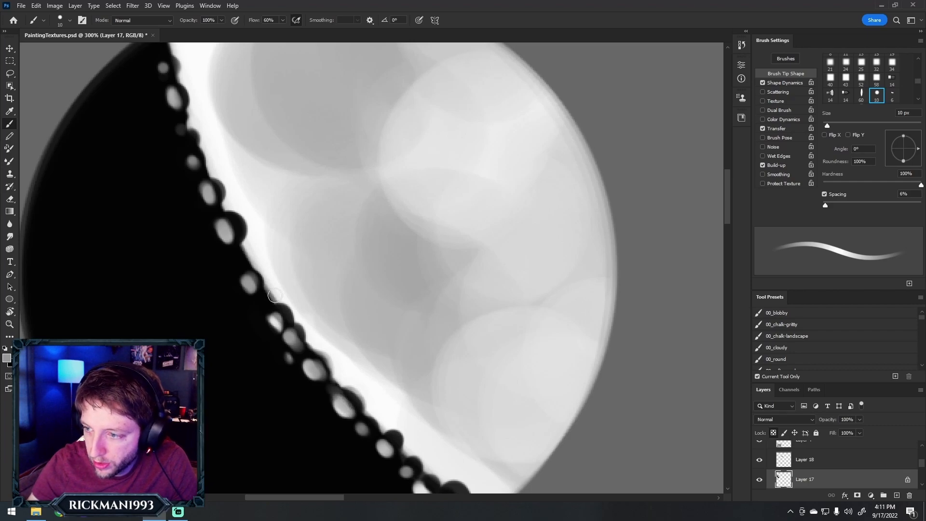
Retouch the dark bumps and grey highlights along the upper half of the disc's light-shadow boundary
left_click_drag(223, 217, 250, 259)
left_click(254, 264, "alt")
left_click_drag(233, 197, 230, 206)
left_click(213, 162, "alt")
left_click(211, 167, "alt")
left_click_drag(206, 166, 209, 172)
Touch up individual dabs along the whole light-shadow boundary, judging the crater effect at a smaller scale
key("z")
left_click(321, 168, "alt")
left_click(324, 168, "alt")
left_click(328, 170, "alt")
left_click(332, 170, "alt")
left_click(335, 170, "alt")
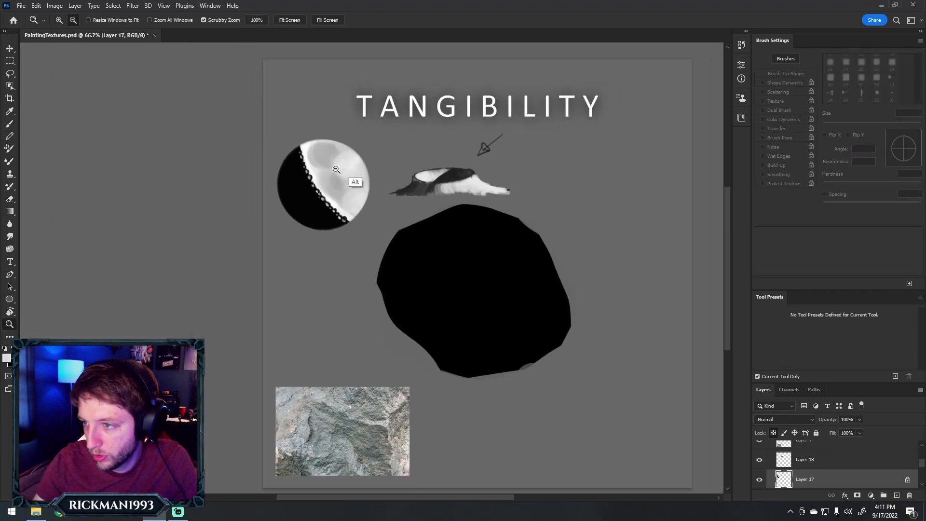
left_click(300, 204)
left_click(311, 191)
left_click(324, 184)
left_click(373, 189)
key("b")
left_click(354, 236, "alt")
mouse_move(374, 196)
left_mouse_down()
mouse_move(426, 270)
mouse_move(445, 275)
mouse_move(450, 258)
mouse_move(464, 271)
mouse_move(394, 211)
left_mouse_up()
left_click(375, 226, "alt")
left_click(415, 265, "alt")
left_click(418, 256, "alt")
left_click(415, 257, "alt")
left_click(415, 274, "alt")
left_click(451, 256, "alt")
Add more small black bumps along the lit side of the disc's boundary with the 10 px hard brush
key("z")
left_click(472, 236, "alt")
left_click(472, 235, "alt")
left_click(472, 235, "alt")
left_click(471, 235, "alt")
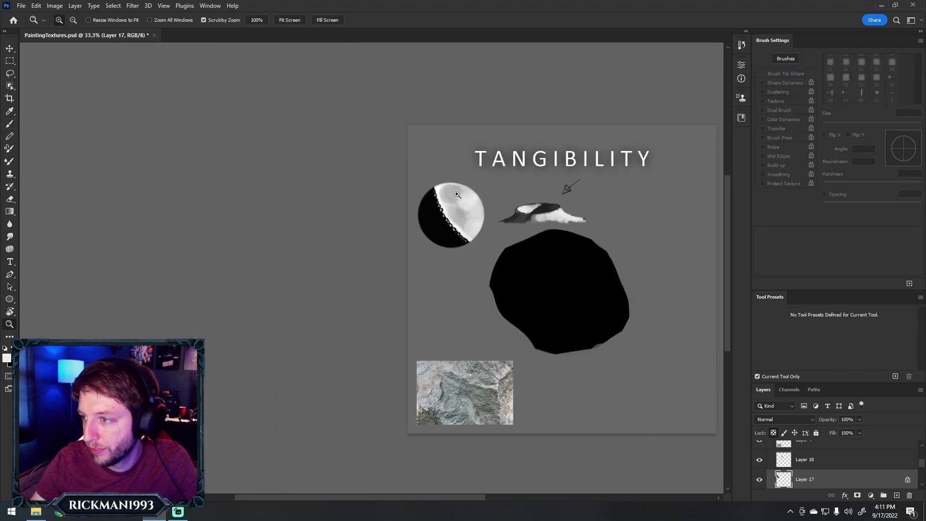
left_click(461, 201)
left_click(462, 201)
left_click(461, 201)
key("b")
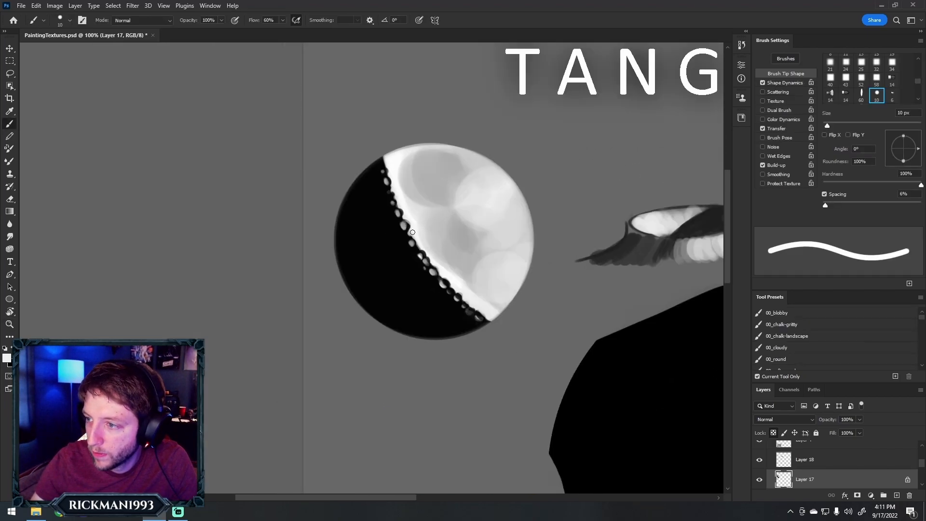
key("x")
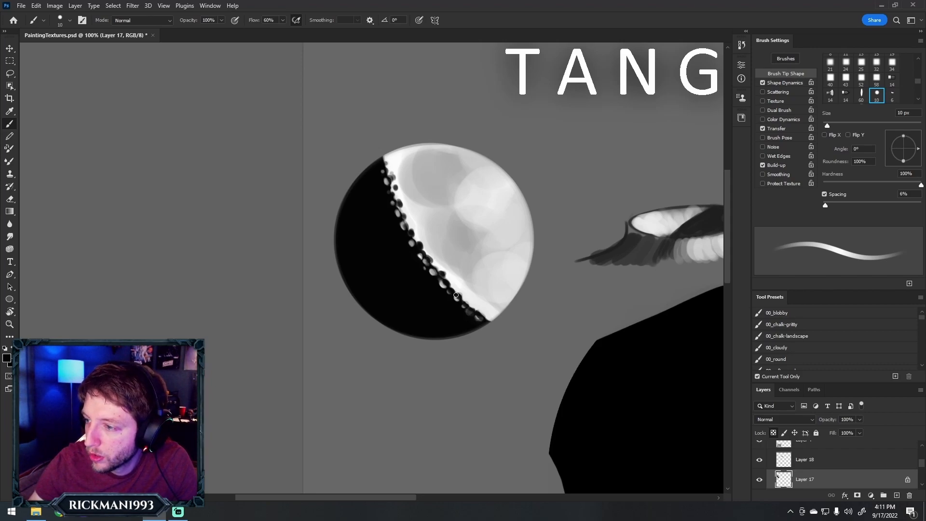
Sample the disc's black and softly darken the cratered boundary with a soft round brush of 45 to 90 px
left_click(424, 297, "alt")
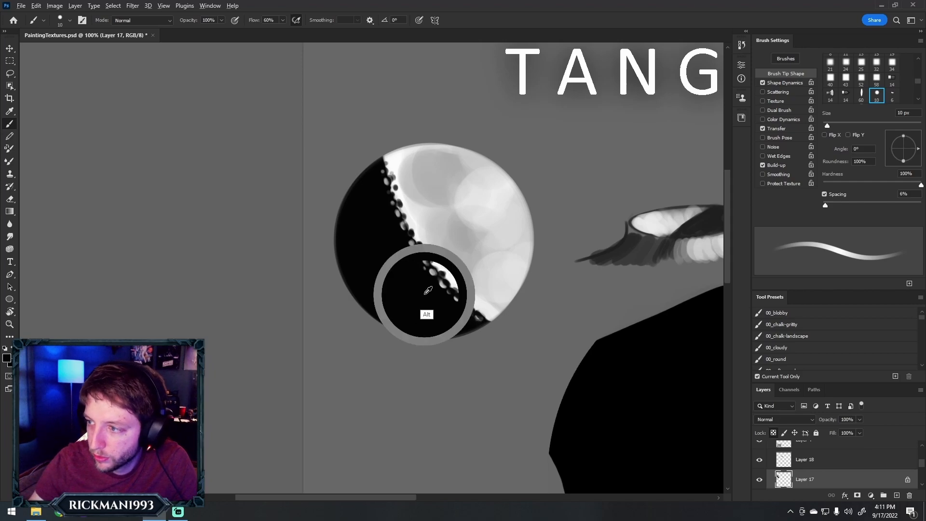
left_click(798, 368)
key("bracketright")
key("bracketright")
key("bracketright")
key("bracketright")
key("bracketright")
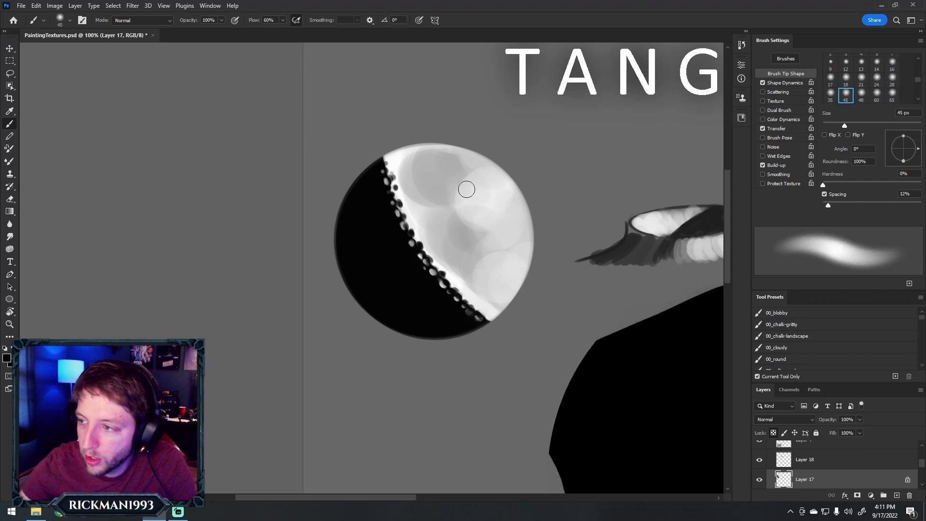
mouse_move(410, 237)
left_mouse_down()
mouse_move(398, 221)
mouse_move(448, 294)
mouse_move(489, 326)
mouse_move(451, 295)
mouse_move(391, 183)
mouse_move(446, 295)
mouse_move(488, 319)
left_mouse_up()
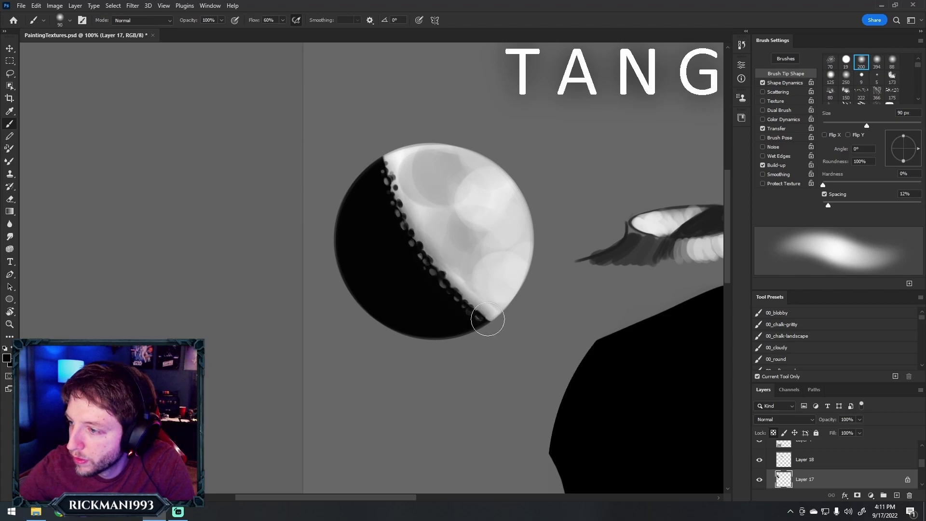
Sample light grey from the lit side and repaint small highlights on the boundary with a 6 to 10 px soft brush
key("z")
left_click(557, 176, "alt")
left_click(559, 178, "alt")
left_click(565, 181, "alt")
left_click(575, 190)
left_click(574, 191)
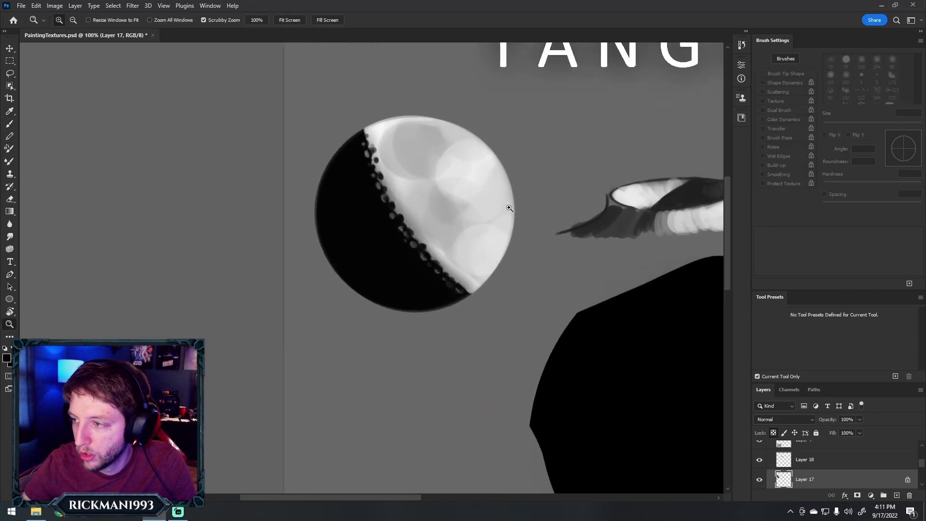
key("b")
left_click(410, 201, "alt")
key("bracketleft")
key("bracketleft")
key("bracketleft")
key("bracketleft")
key("bracketleft")
key("bracketleft")
key("bracketleft")
key("bracketleft")
key("bracketleft")
key("bracketleft")
key("bracketleft")
key("bracketleft")
key("bracketleft")
key("bracketleft")
key("bracketleft")
key("bracketleft")
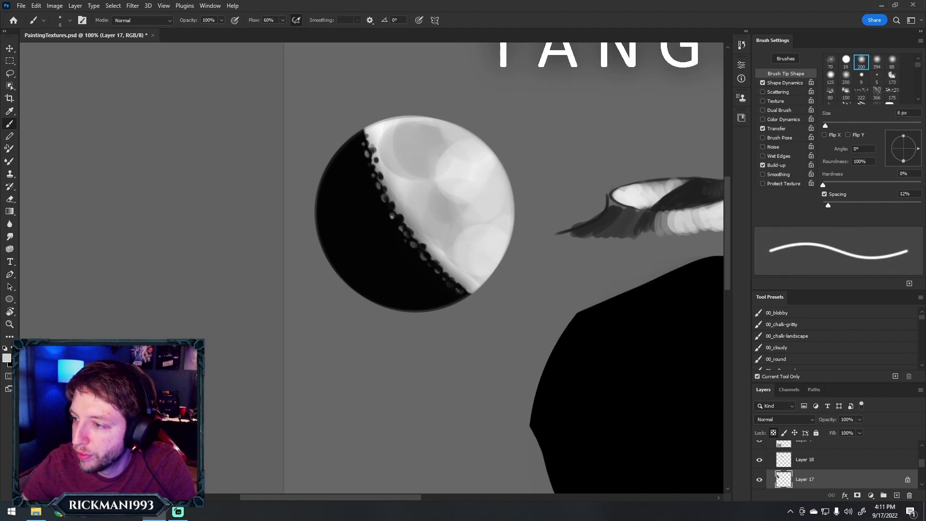
key("bracketright")
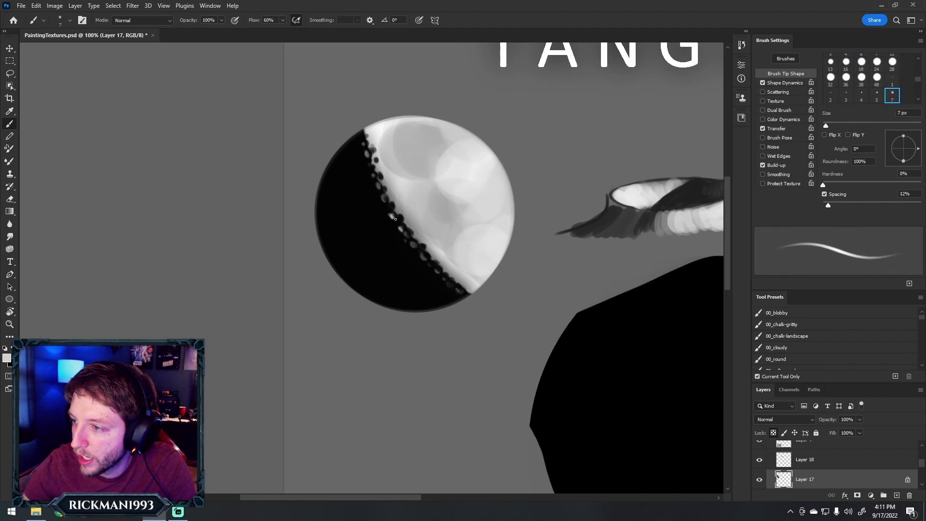
key("bracketright")
key("bracketright")
key("bracketright")
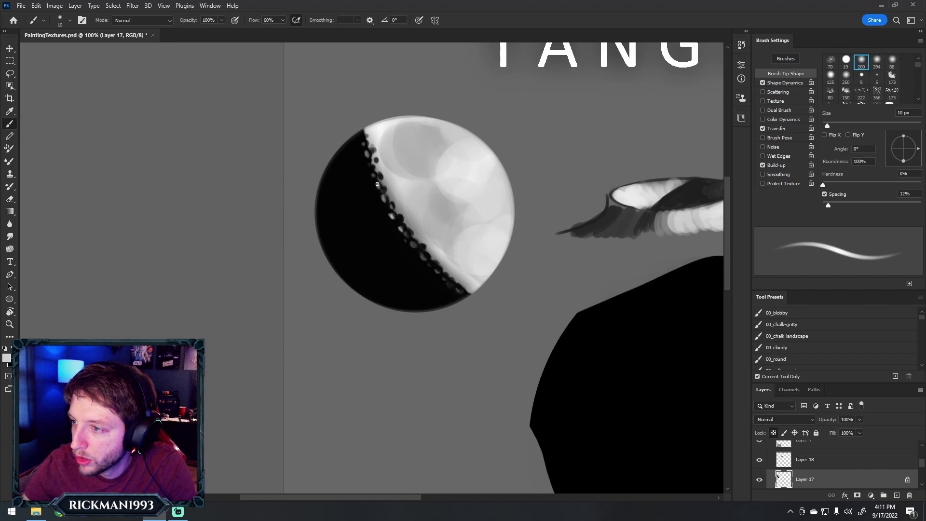
Blend sampled grey into the upper and middle boundary with a soft brush of 15 to 25 px
key("bracketright")
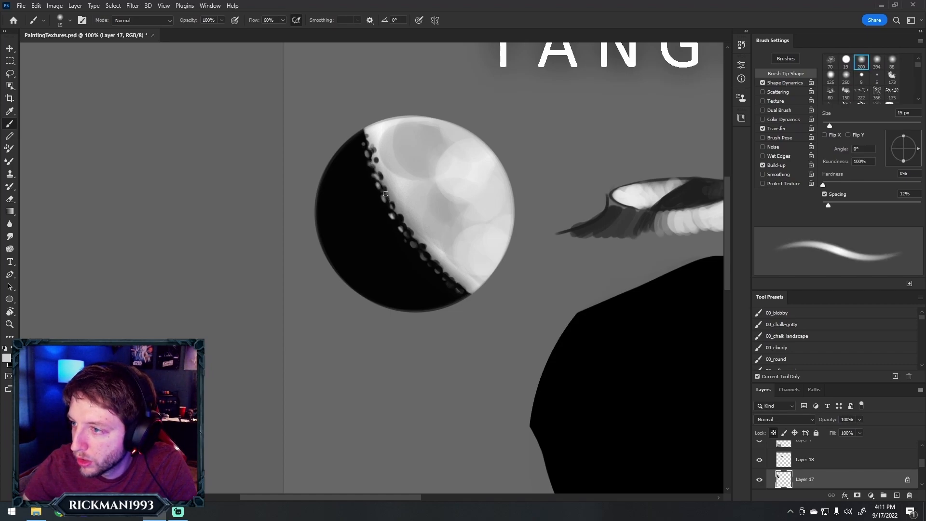
key("bracketright")
left_click(400, 213, "alt")
left_click_drag(399, 213, 405, 219)
Examine how the cratered boundary of the disc reads at reduced scale against the rest of the canvas
key("z")
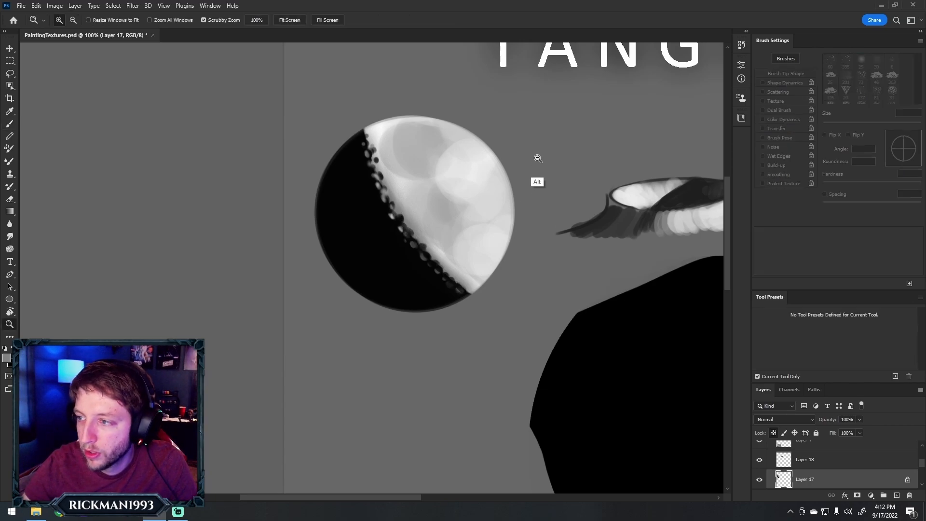
left_click(536, 161, "alt")
left_click(538, 164, "alt")
left_click(545, 170, "alt")
left_click(551, 185)
left_click(554, 183)
left_click(554, 183)
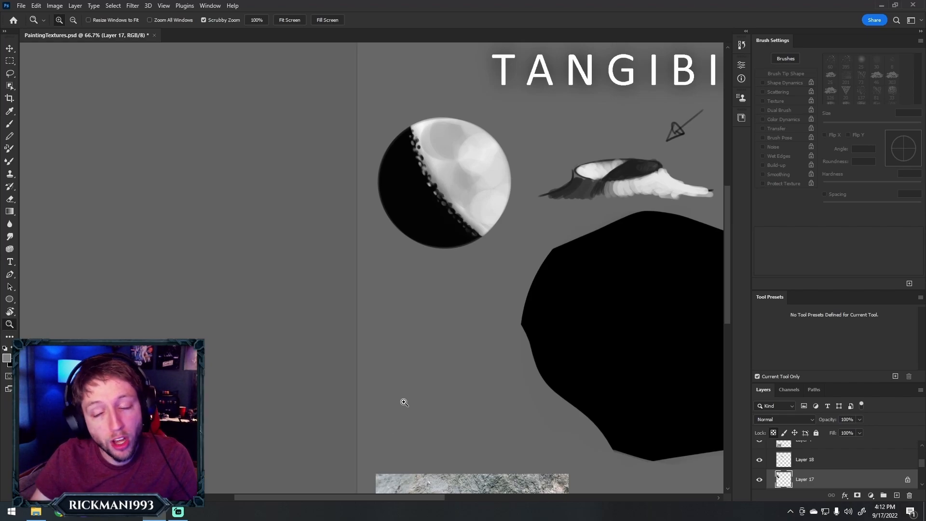
left_click_drag(386, 498, 418, 498)
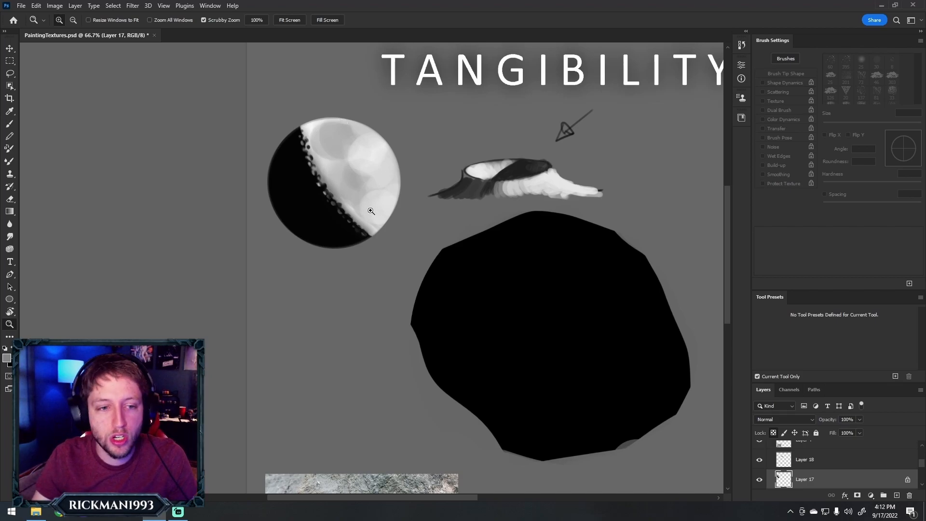
left_click(362, 298, "alt")
left_click(363, 298, "alt")
left_click(367, 298, "alt")
left_click(367, 299, "alt")
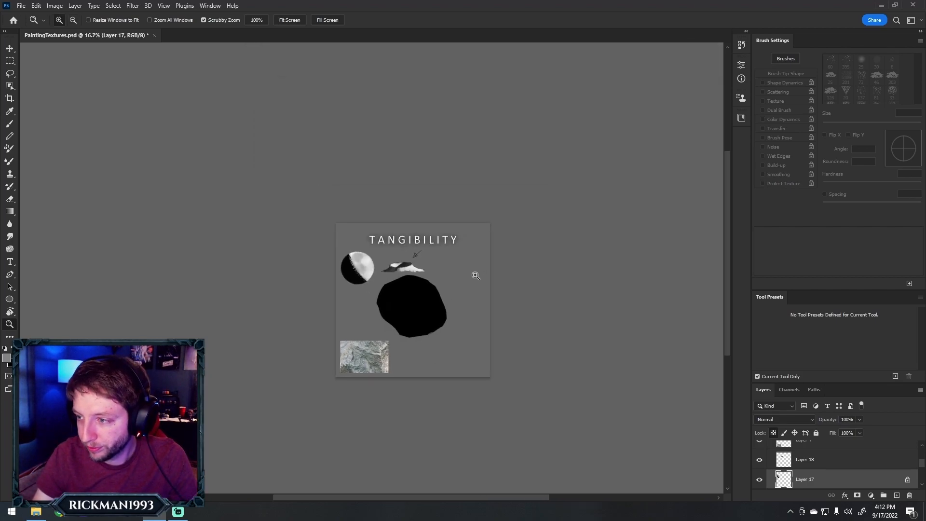
Lock the transparent pixels of the rock silhouette's layer, Layer 1 copy 3, and sample a grey from the stone photo
left_click(474, 277)
left_click(473, 276)
left_click(472, 277)
left_click_drag(451, 500, 408, 497)
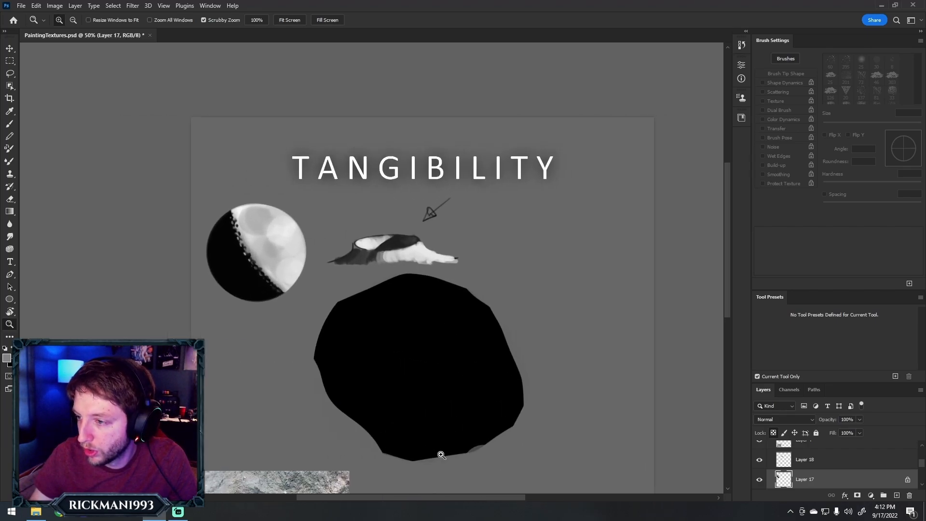
left_click_drag(730, 187, 729, 230)
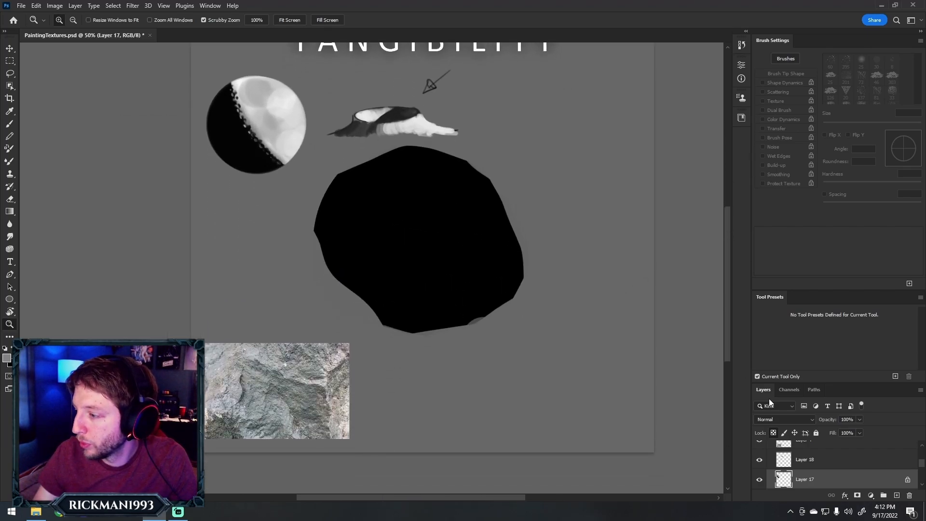
scroll(920, 447, "up", 3)
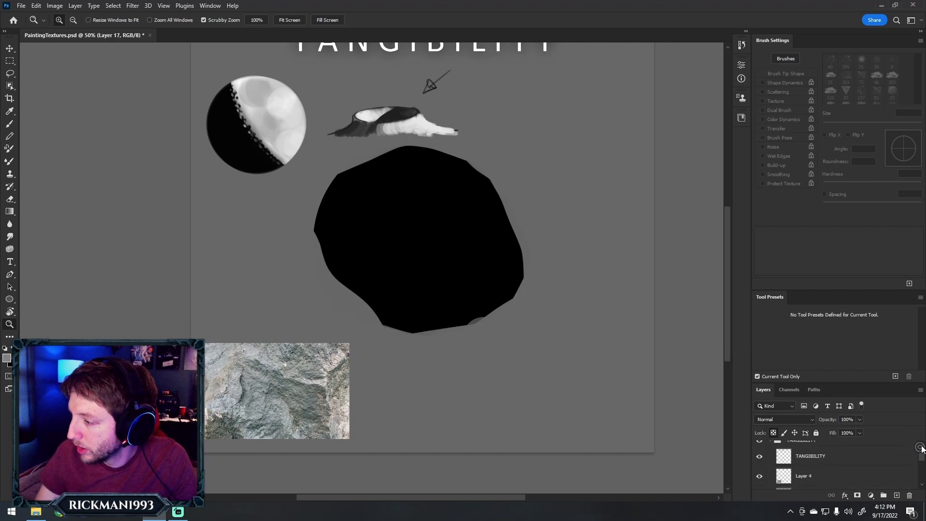
scroll(915, 490, "down", 3)
left_click(860, 464)
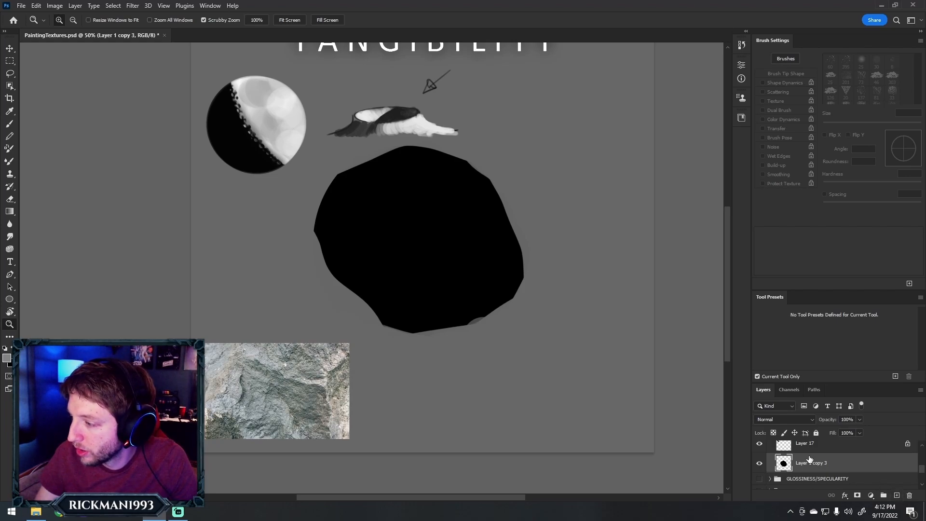
key("b")
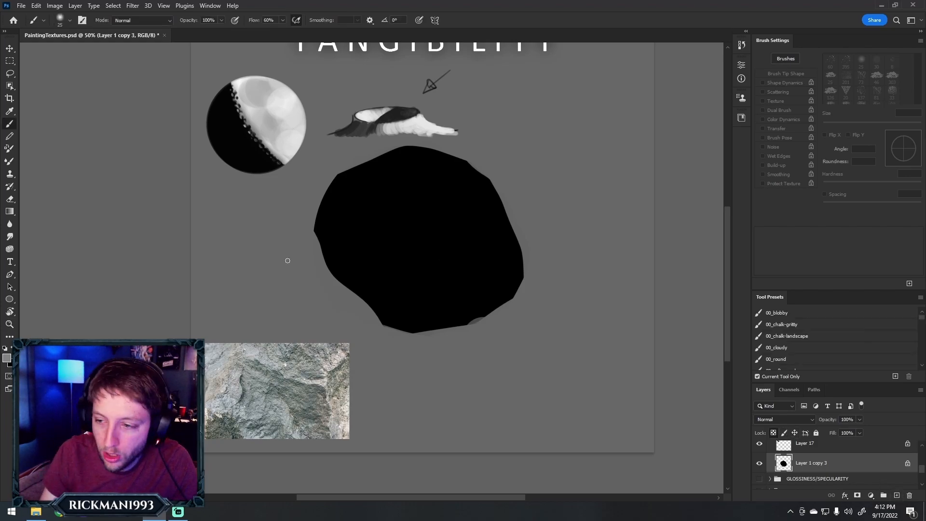
left_click(263, 399, "alt")
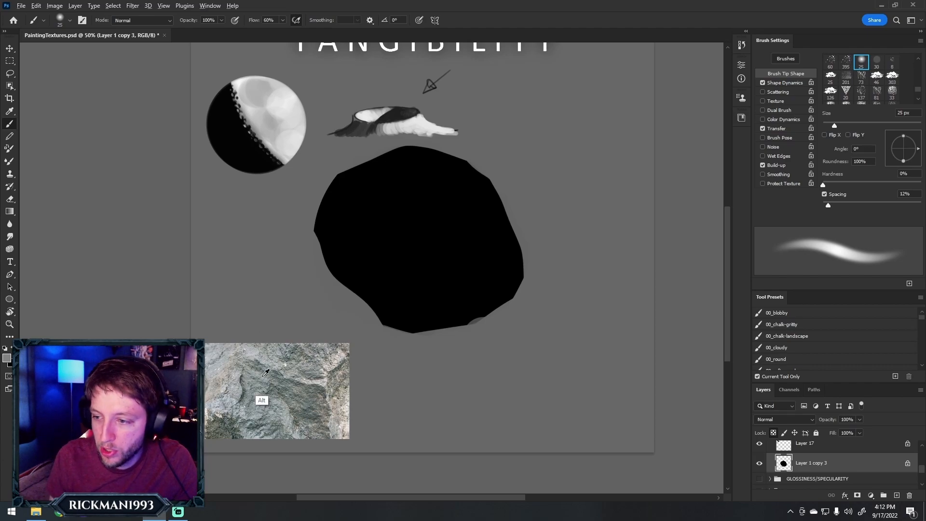
key("bracketright")
key("bracketright")
key("bracketright")
key("bracketright")
key("bracketright")
key("bracketright")
key("bracketright")
key("bracketright")
key("bracketright")
key("bracketright")
key("bracketright")
key("bracketright")
key("bracketright")
key("bracketright")
mouse_move(330, 251)
left_mouse_down()
mouse_move(330, 202)
mouse_move(356, 206)
mouse_move(356, 282)
left_mouse_up()
key("ctrl+z")
Choose the ctrlPaint_block-in brush, enlarge it to 400 px, and fill the whole rock silhouette with the sampled grey
left_click(777, 360)
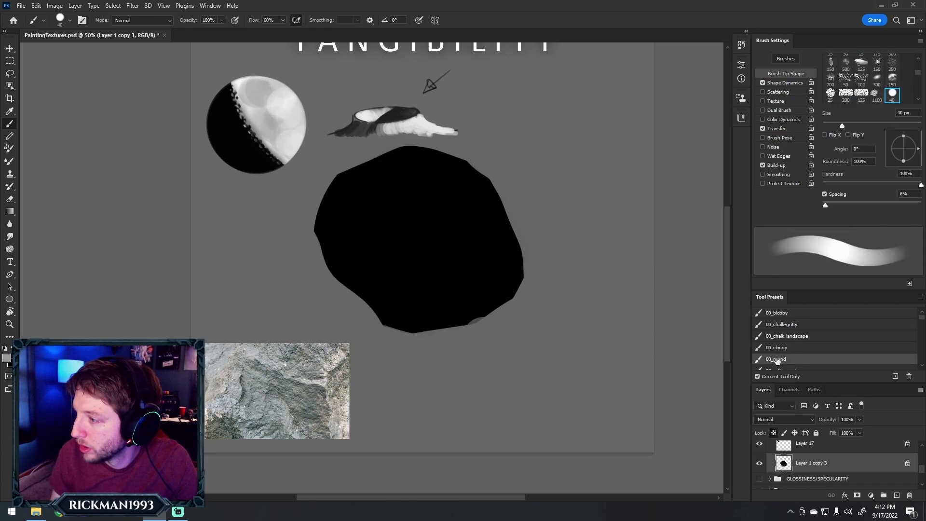
left_click(69, 20)
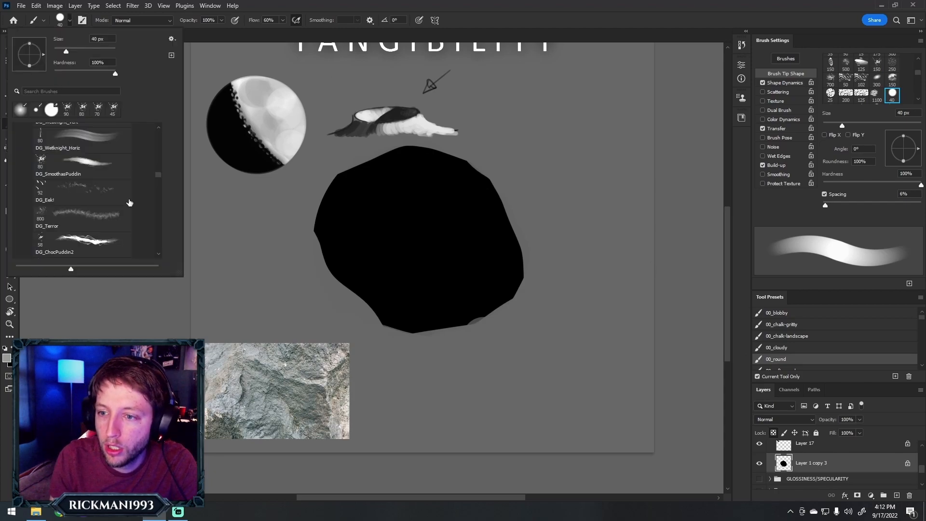
mouse_move(157, 177)
left_mouse_down()
mouse_move(156, 197)
mouse_move(157, 175)
left_mouse_up()
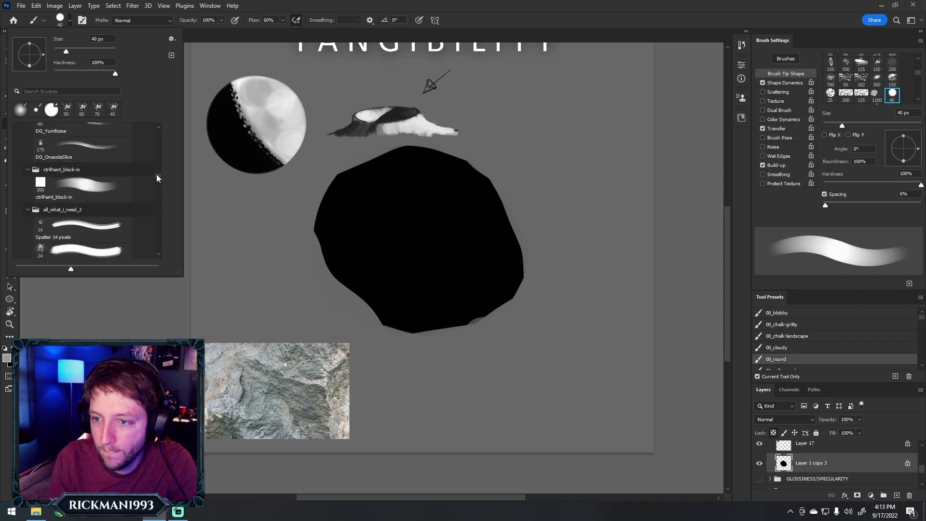
double_click(119, 196)
key("]")
mouse_move(360, 210)
left_mouse_down()
mouse_move(467, 173)
mouse_move(421, 256)
mouse_move(441, 164)
mouse_move(339, 201)
left_mouse_up()
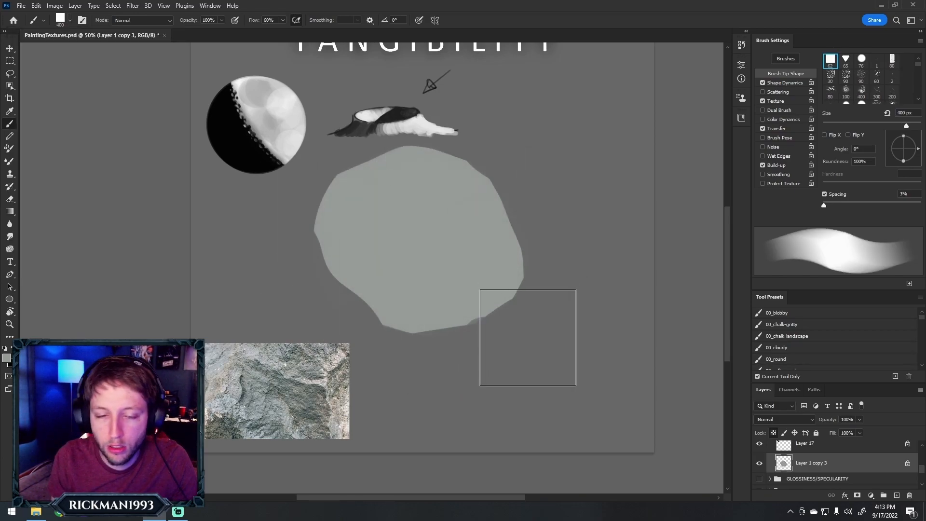
Sample a dark green-grey from the stone photo and block in the rock's lower shadow side with a 70 to 125 px brush
left_click(305, 400, "alt")
key("bracketleft")
key("bracketleft")
key("bracketleft")
key("bracketleft")
key("bracketleft")
key("bracketleft")
key("bracketleft")
key("bracketleft")
key("bracketleft")
key("bracketleft")
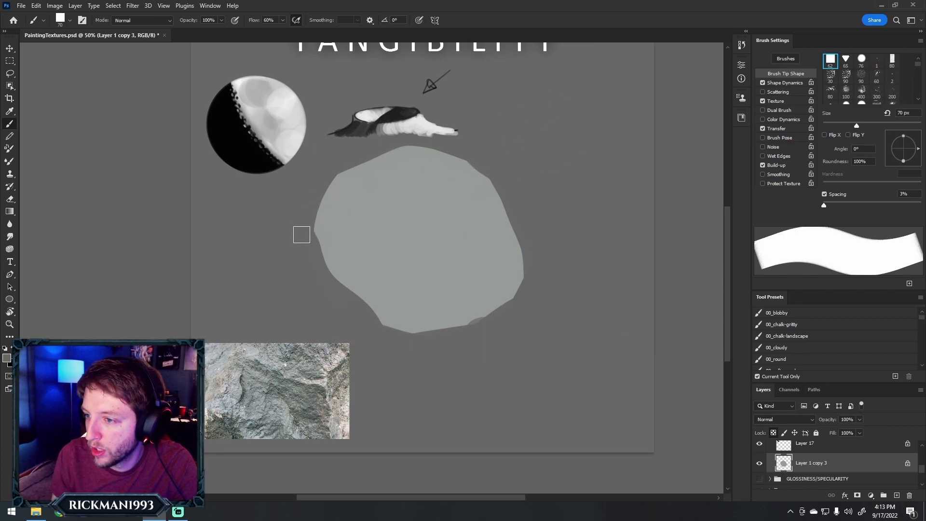
mouse_move(315, 240)
left_mouse_down()
mouse_move(488, 291)
mouse_move(400, 287)
left_mouse_up()
key("bracketright")
key("bracketright")
key("bracketright")
key("bracketright")
mouse_move(347, 260)
left_mouse_down()
mouse_move(437, 297)
mouse_move(360, 299)
mouse_move(400, 294)
mouse_move(425, 342)
mouse_move(440, 342)
mouse_move(421, 314)
mouse_move(504, 315)
left_mouse_up()
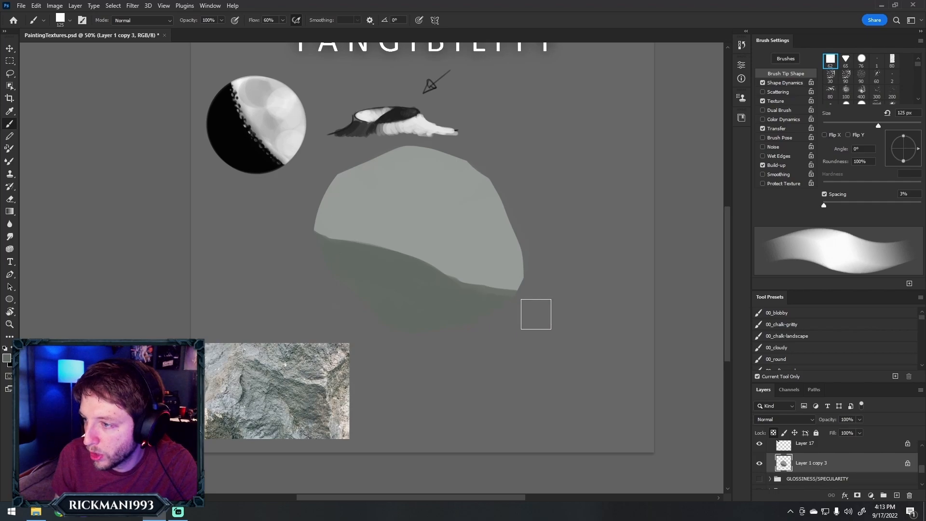
Paint a dark diagonal crevice across the middle of the rock's lit side with a brush of about 45 px
key("bracketleft")
key("bracketleft")
key("bracketleft")
key("bracketleft")
key("bracketleft")
key("bracketleft")
key("bracketleft")
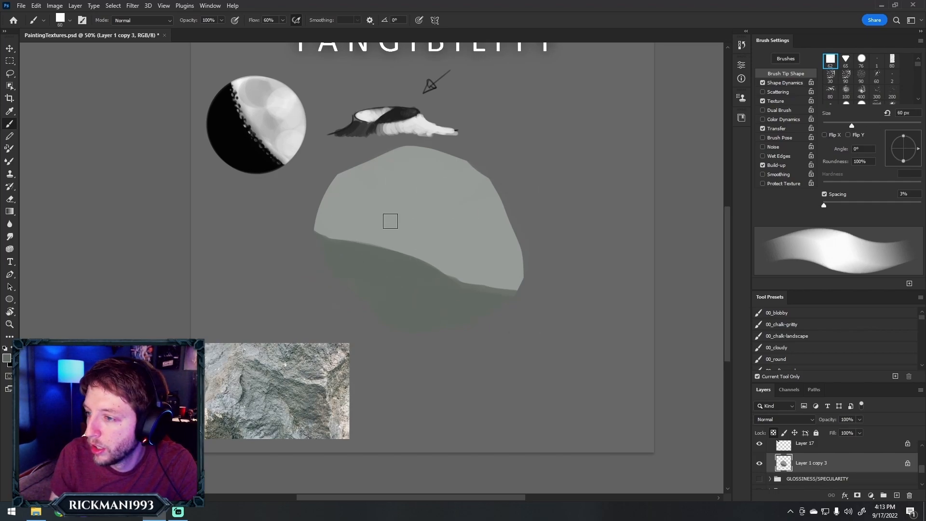
key("bracketright")
key("bracketright")
key("bracketright")
key("bracketright")
key("bracketright")
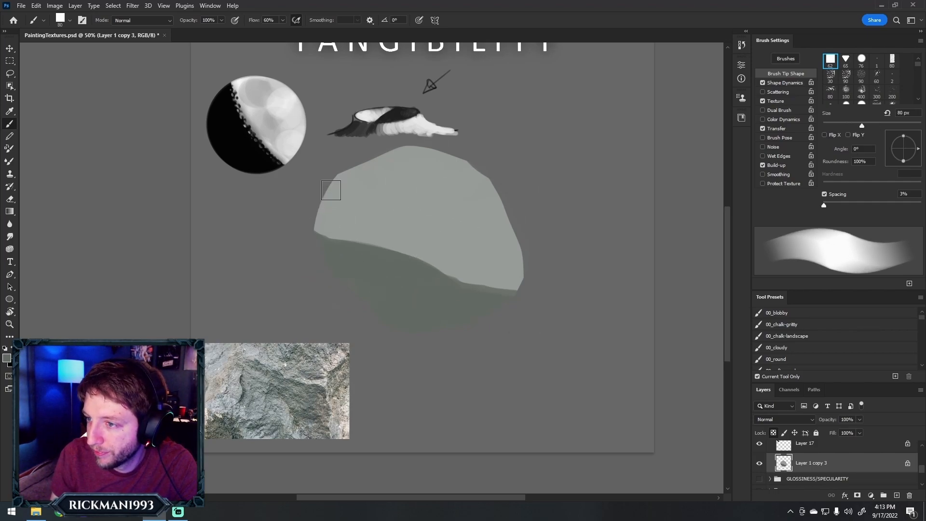
key("bracketright")
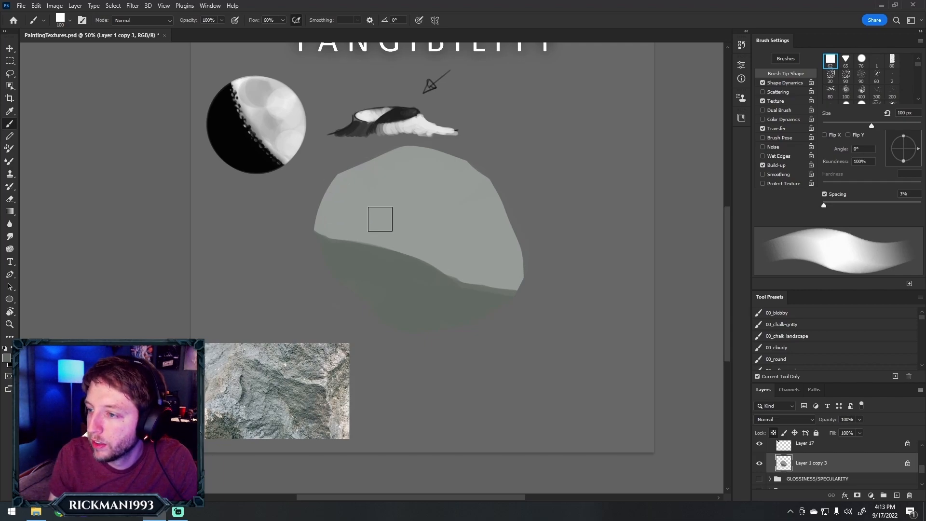
key("bracketleft")
key("bracketleft")
key("bracketleft")
key("bracketleft")
key("bracketleft")
key("bracketleft")
left_click_drag(361, 208, 428, 245)
key("bracketright")
mouse_move(367, 216)
left_mouse_down()
mouse_move(415, 233)
mouse_move(396, 220)
mouse_move(429, 251)
left_mouse_up()
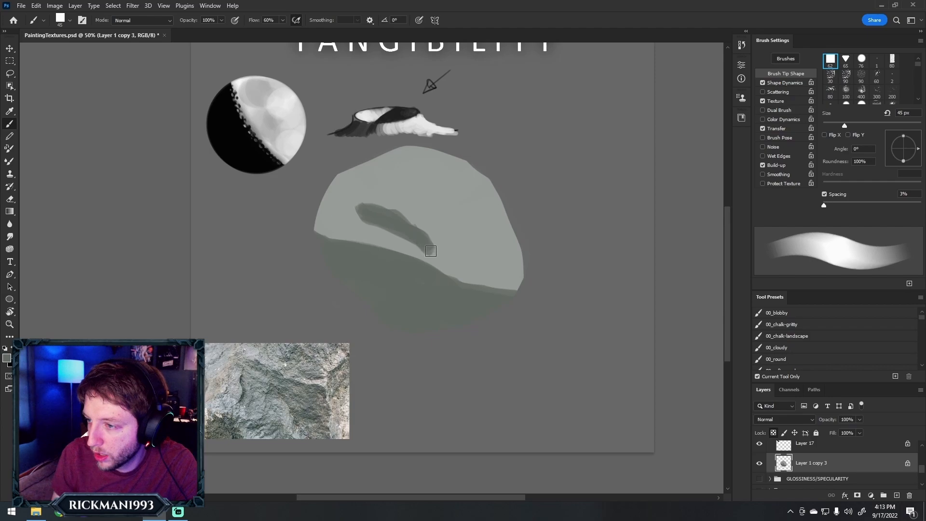
Reshape the crevice into a crisp-edged arched shadow by carving it with sampled light and dark greys
mouse_move(388, 225)
left_mouse_down()
mouse_move(356, 216)
mouse_move(367, 213)
mouse_move(427, 250)
mouse_move(386, 214)
mouse_move(343, 212)
mouse_move(408, 213)
mouse_move(385, 196)
left_mouse_up()
left_click(360, 192, "alt")
left_click_drag(337, 225, 436, 254)
left_click_drag(373, 232, 455, 262)
left_click(408, 209, "alt")
left_click_drag(404, 207, 456, 256)
left_click(431, 237, "alt")
Paint a light sliver and a pointed shadow at the right end of the rock's shadow boundary with a 40 px brush
left_click_drag(529, 286, 487, 291)
key("]")
key("bracketright")
key("bracketleft")
key("bracketleft")
key("bracketleft")
left_click_drag(438, 273, 523, 273)
left_click(492, 258, "alt")
left_click_drag(467, 264, 520, 271)
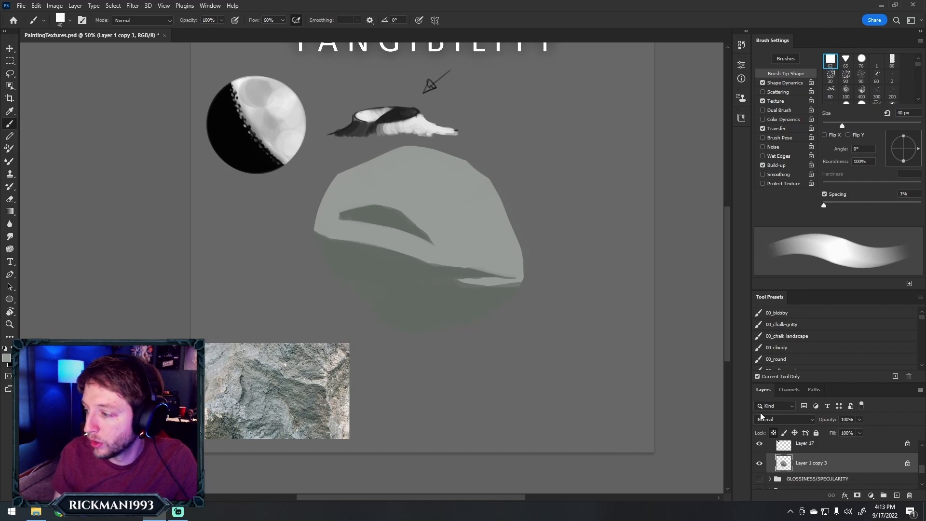
left_click(467, 298, "alt")
left_click_drag(519, 288, 505, 290)
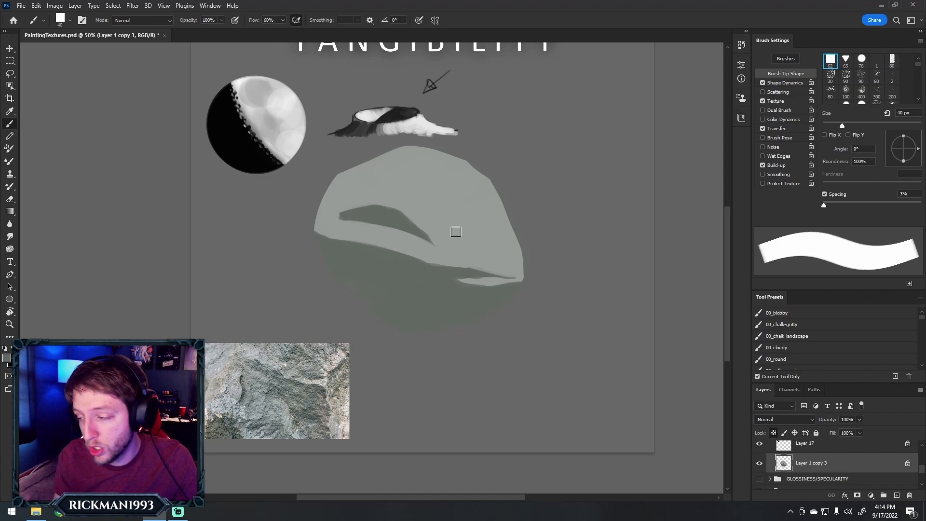
Sample a light bluish grey from the stone photo and glaze it over the rock's upper right with a 175 to 500 px brush
key("alt")
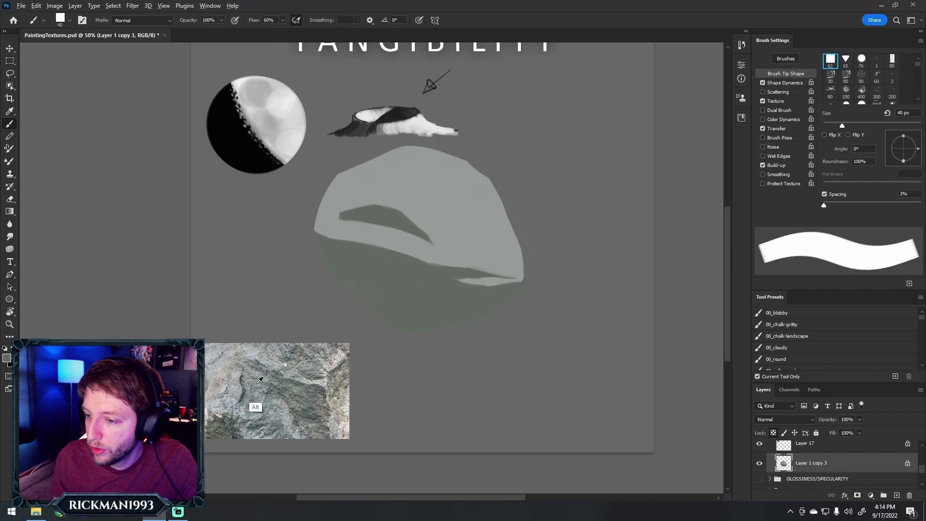
left_click(239, 348, "alt")
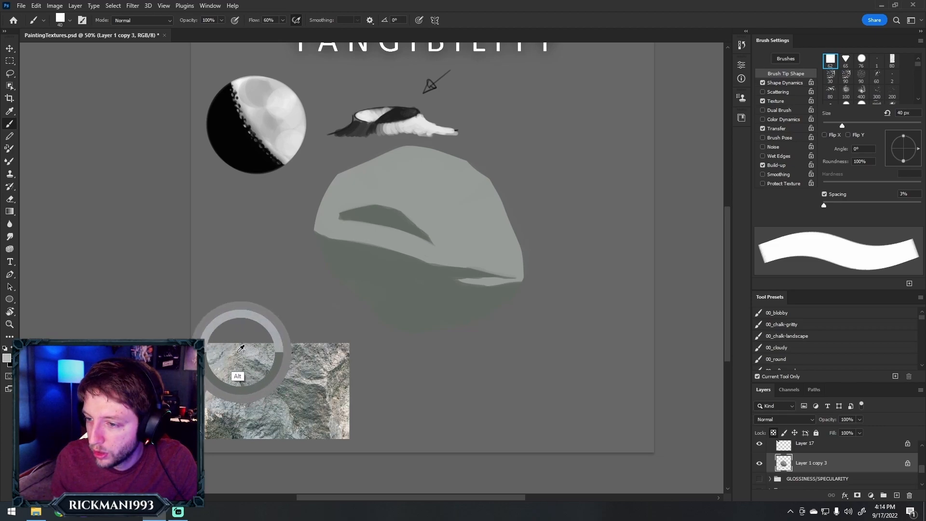
key("bracketright")
key("bracketright")
key("bracketright")
key("bracketright")
key("bracketright")
key("bracketright")
key("bracketright")
key("bracketright")
key("bracketright")
key("bracketright")
key("bracketright")
key("bracketright")
key("bracketright")
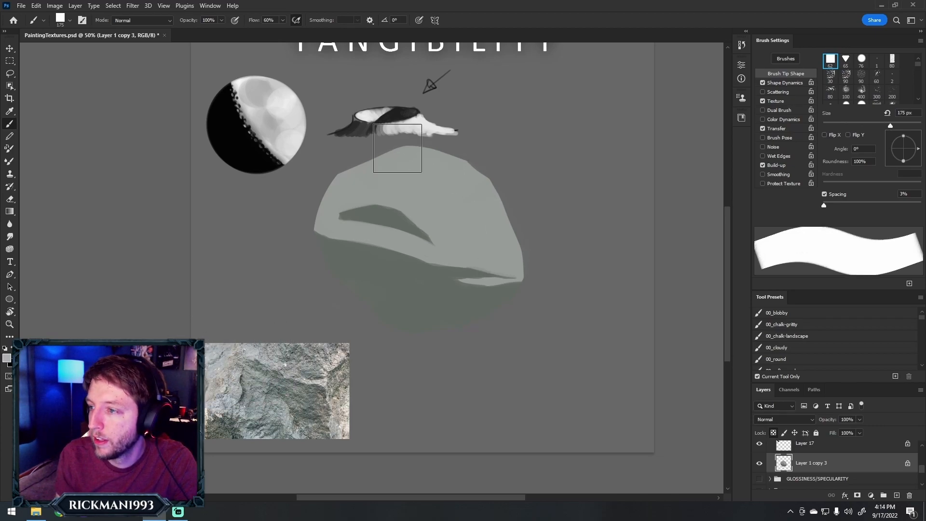
left_click_drag(418, 144, 467, 135)
key("bracketright")
key("bracketright")
left_click_drag(450, 184, 471, 178)
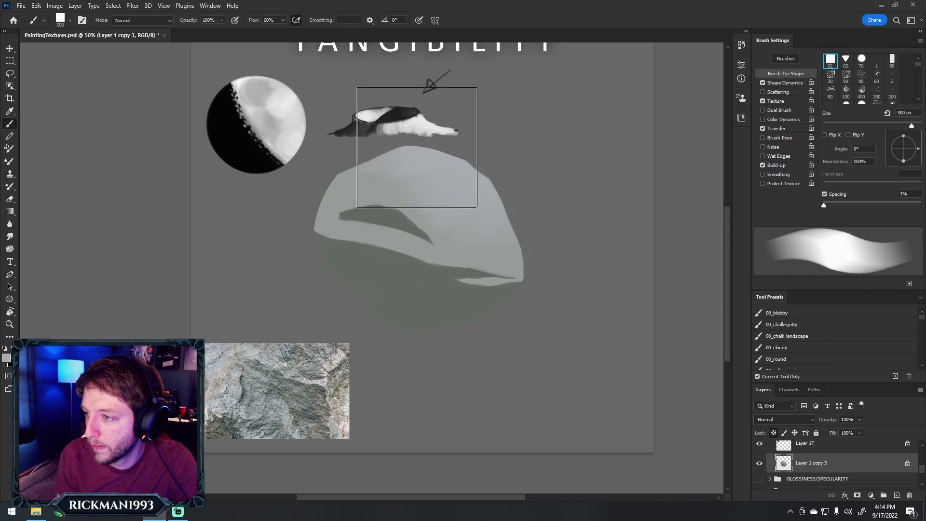
Roughen the left and middle of the main shadow boundary with small dark bumps using a 20 to 30 px brush
key("bracketleft")
key("bracketleft")
key("bracketleft")
key("bracketleft")
key("bracketleft")
key("bracketleft")
key("bracketleft")
key("bracketleft")
key("bracketleft")
key("bracketleft")
key("bracketleft")
key("bracketleft")
key("bracketleft")
key("bracketleft")
key("bracketleft")
key("bracketleft")
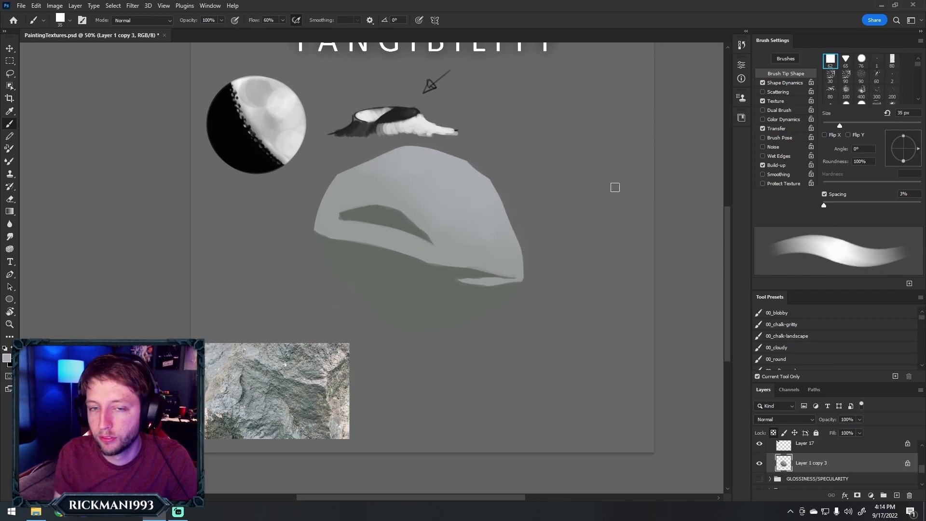
key("bracketleft")
key("bracketleft")
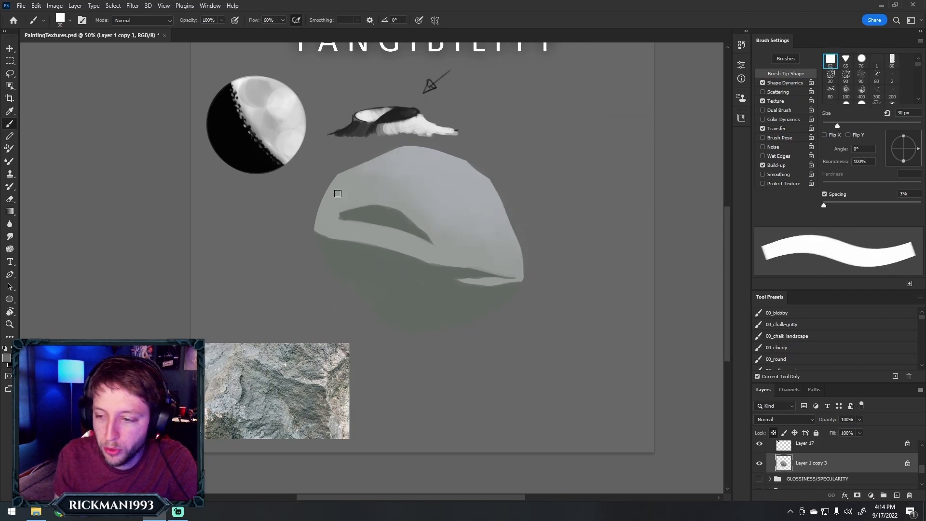
key("bracketright")
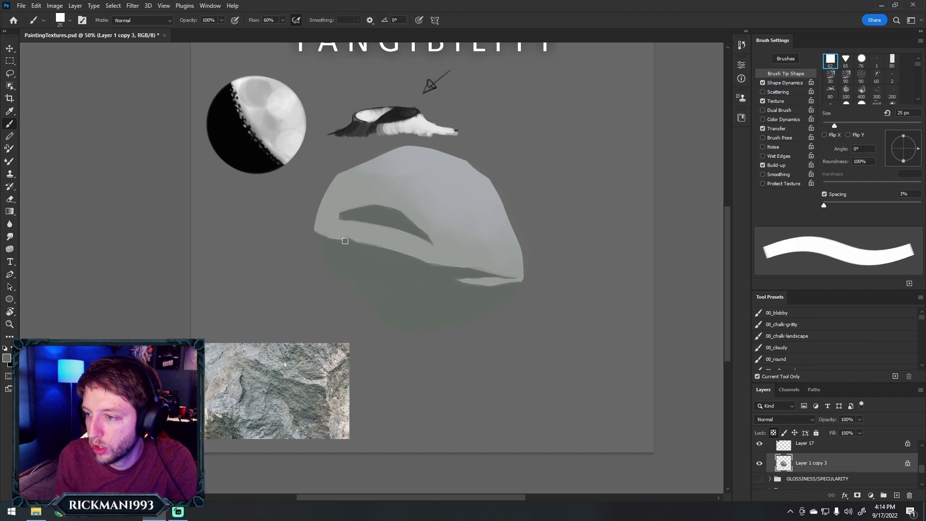
key("bracketright")
key("bracketleft")
key("bracketleft")
key("bracketleft")
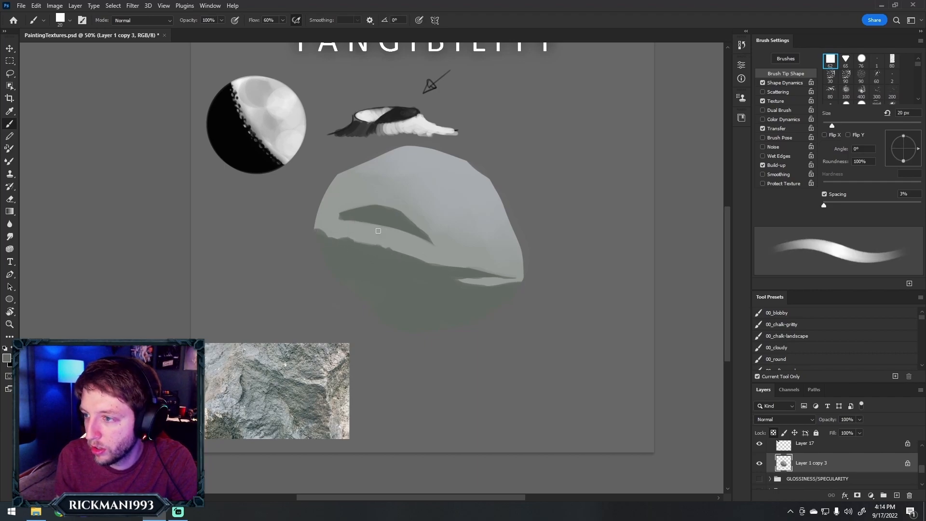
key("bracketright")
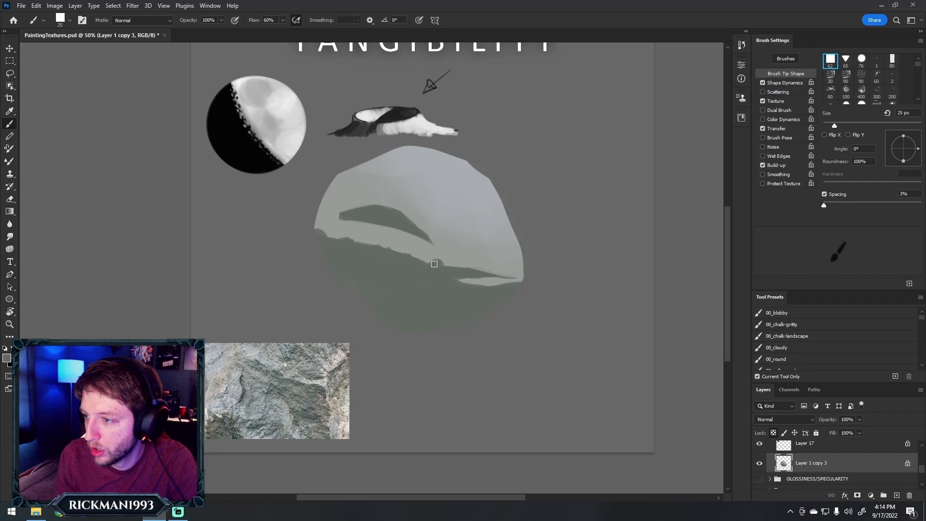
Continue the jagged bumps along the right part of the shadow boundary and the crevice's upper edge with a brush of about 20 px
key("bracketright")
key("bracketleft")
key("bracketleft")
key("bracketleft")
key("bracketright")
key("bracketright")
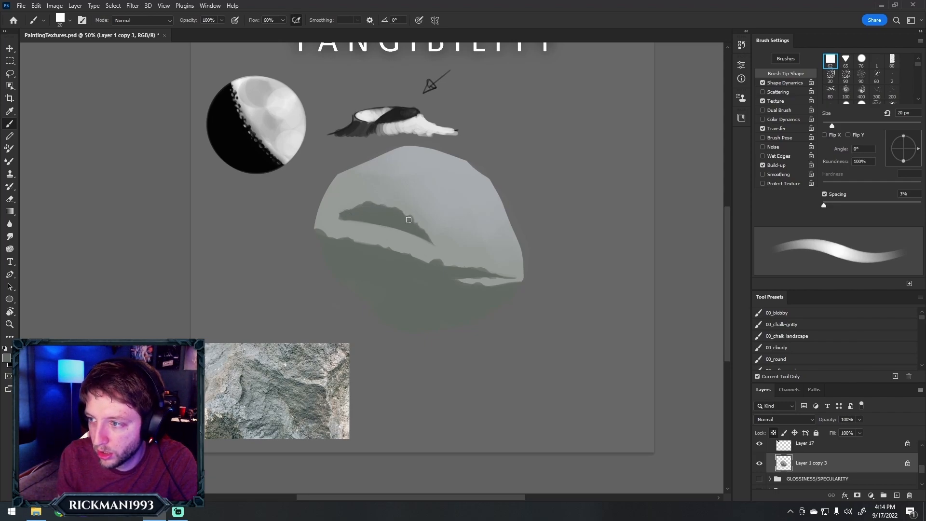
Block in a mid-grey plane on the rock's right side, below the bluish highlight, with a 60 px brush and sampled greys
key("bracketright")
key("bracketright")
key("bracketright")
key("bracketright")
key("bracketright")
key("bracketright")
key("bracketright")
key("bracketright")
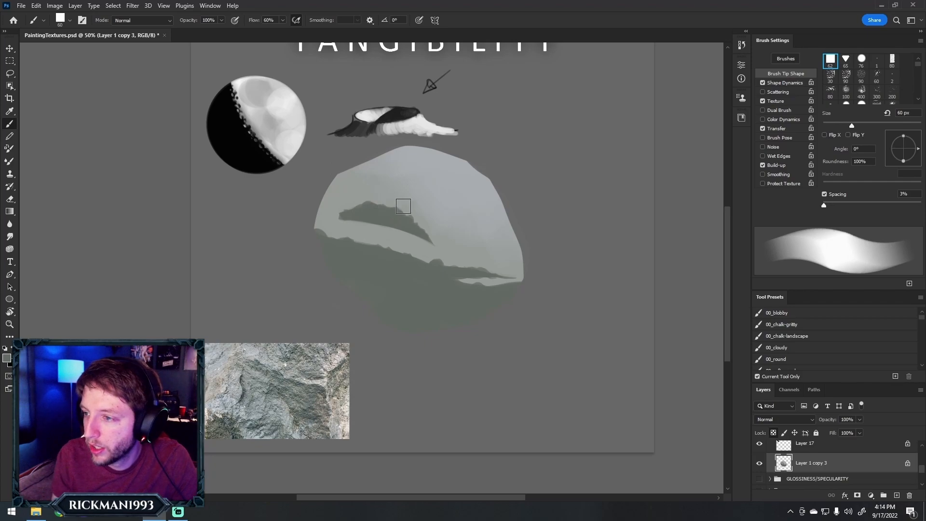
left_click(430, 238, "alt")
mouse_move(469, 252)
left_mouse_down()
mouse_move(531, 250)
mouse_move(521, 269)
mouse_move(475, 246)
mouse_move(447, 246)
mouse_move(485, 242)
mouse_move(461, 241)
mouse_move(518, 268)
mouse_move(528, 261)
mouse_move(460, 242)
mouse_move(512, 266)
mouse_move(511, 256)
mouse_move(458, 238)
mouse_move(540, 236)
left_mouse_up()
left_click(471, 279, "alt")
left_click(448, 232, "alt")
left_click(486, 248, "alt")
left_click(498, 238, "alt")
left_click(497, 239, "alt")
left_click(477, 253, "alt")
left_click(457, 237, "alt")
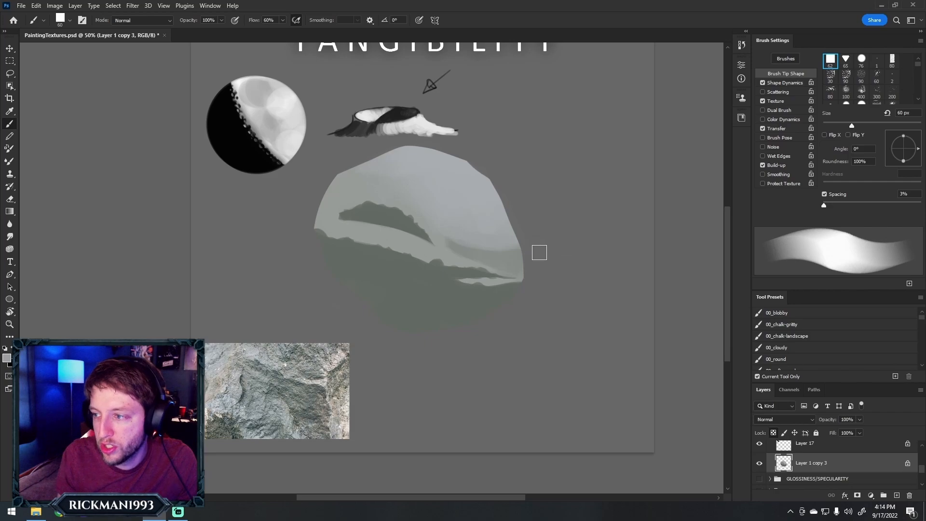
Sample mid-grey and blend it over the rock's upper-left plane and around the crevice's left end at 60 px
left_click(451, 247, "alt")
left_click_drag(451, 260, 469, 260)
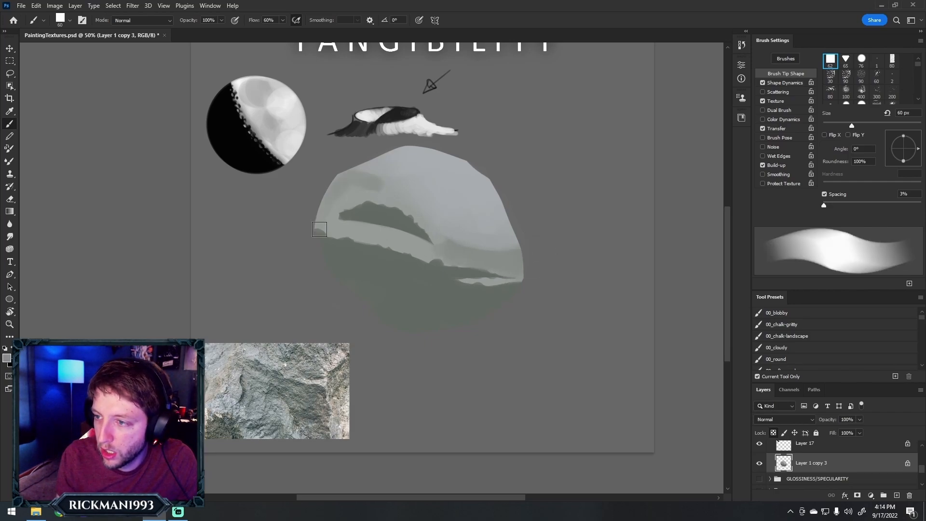
left_click_drag(341, 223, 365, 226)
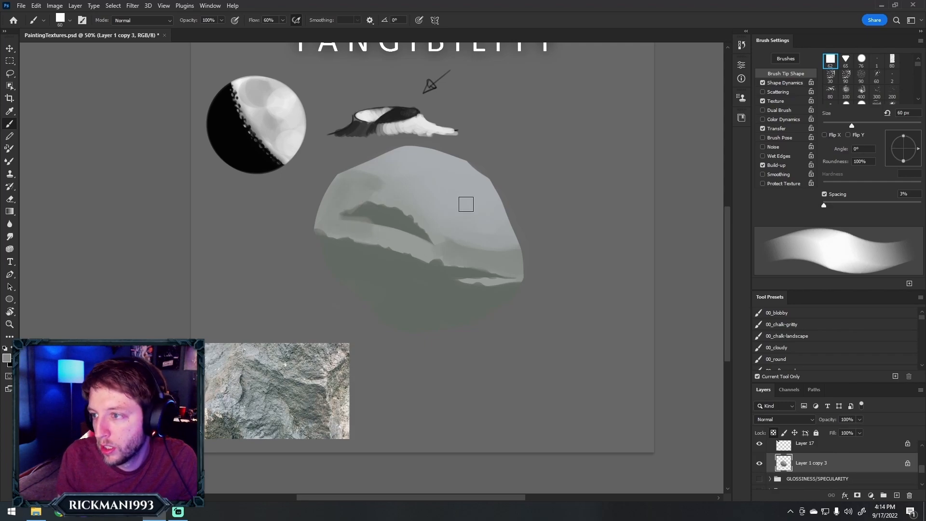
left_click(391, 191, "alt")
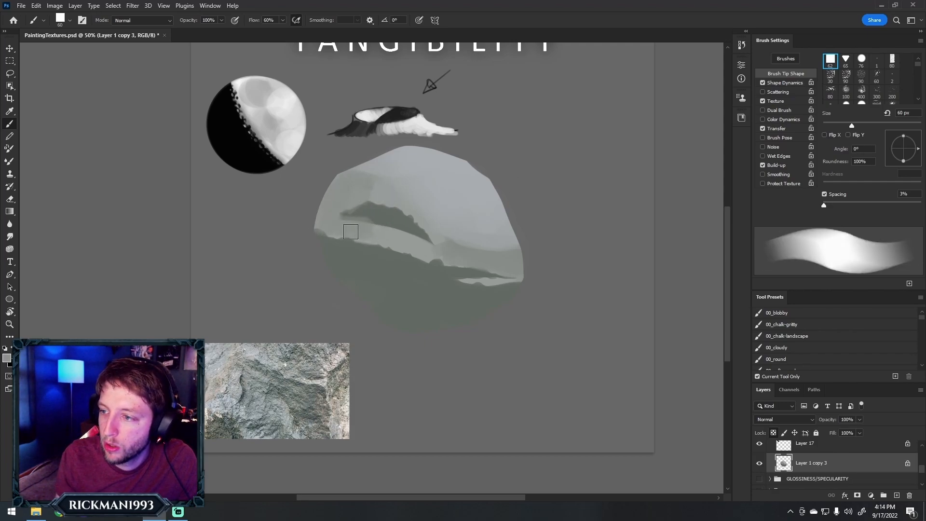
Roughen the upper edge of the right mid-grey plane and the left part of the main shadow edge with a 30 px brush
key("bracketleft")
key("bracketleft")
key("bracketleft")
key("bracketleft")
key("bracketleft")
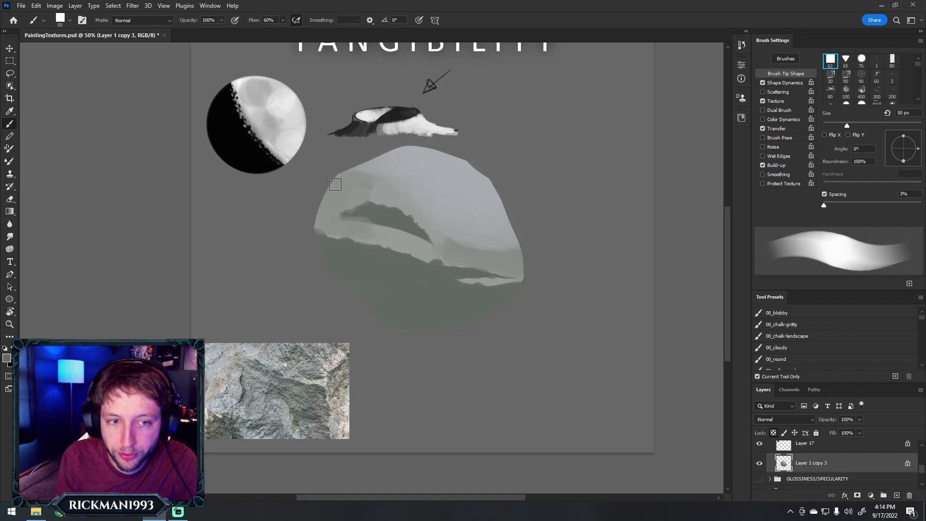
key("bracketright")
key("bracketright")
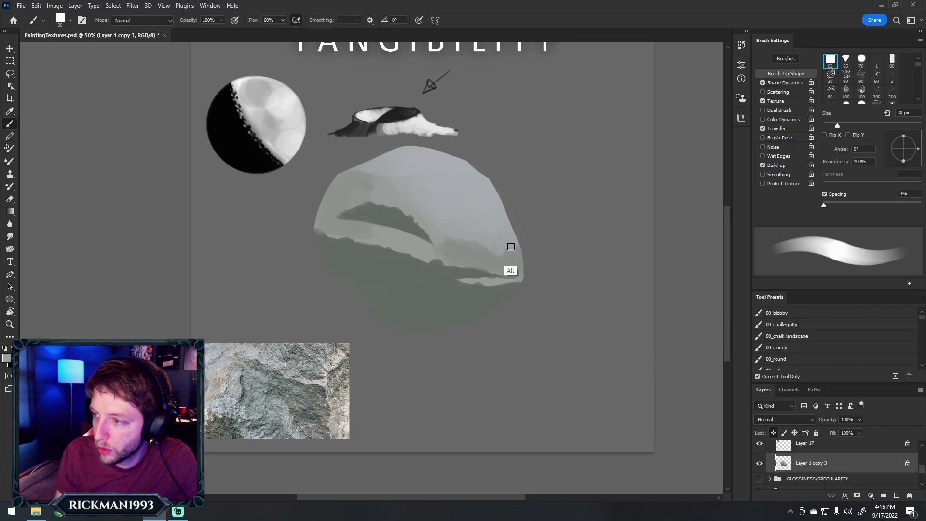
left_click(486, 245, "alt")
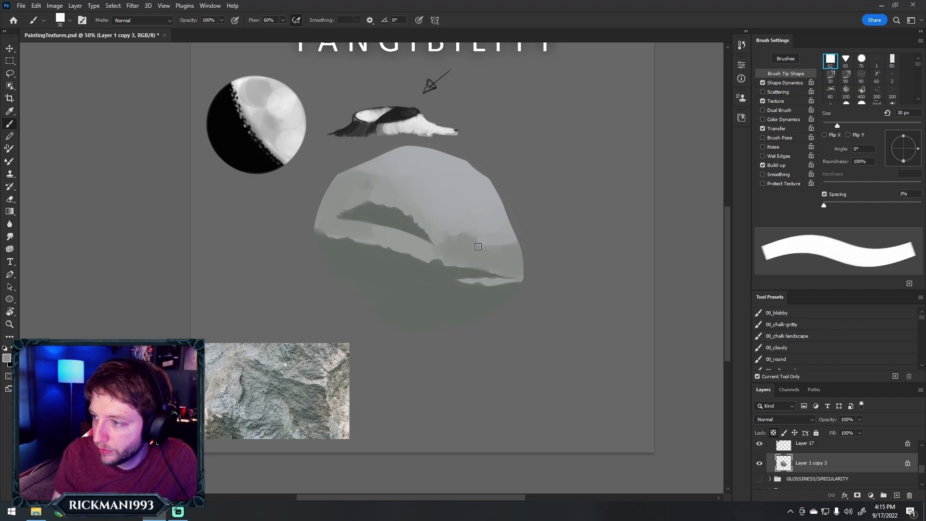
key("alt")
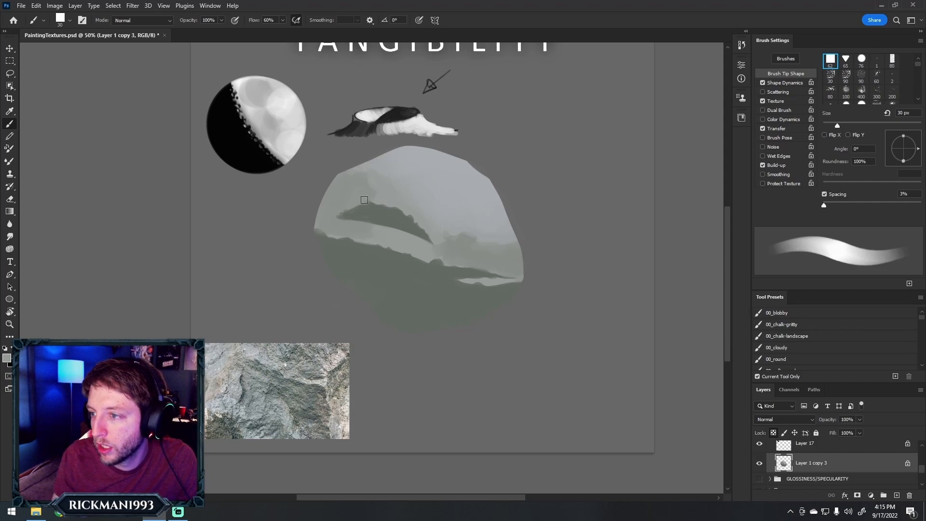
mouse_move(377, 242)
left_mouse_down()
mouse_move(365, 242)
mouse_move(401, 251)
mouse_move(387, 253)
left_mouse_up()
left_click(395, 281, "alt")
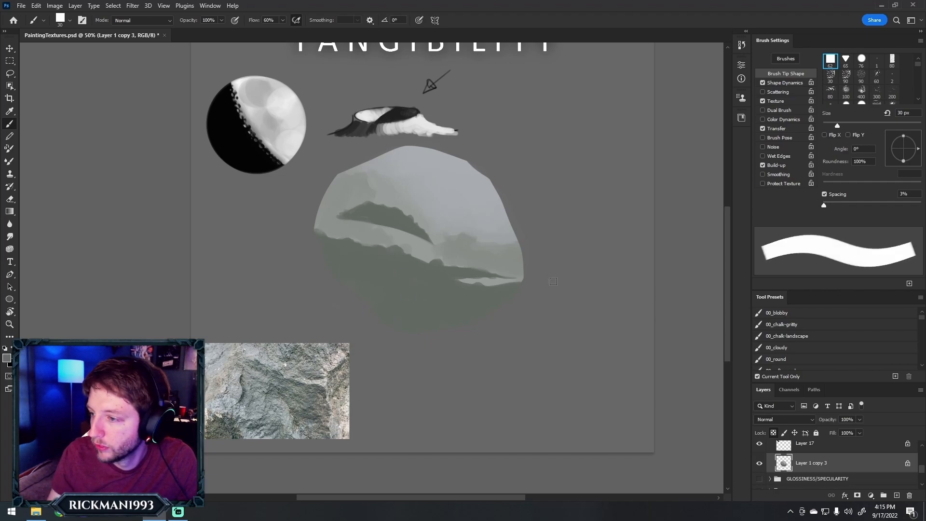
Sample a dark green-grey from the stone photo and darken the rock's lower shadow area with a soft build-up from 250 to 700 px
left_click(235, 410, "alt")
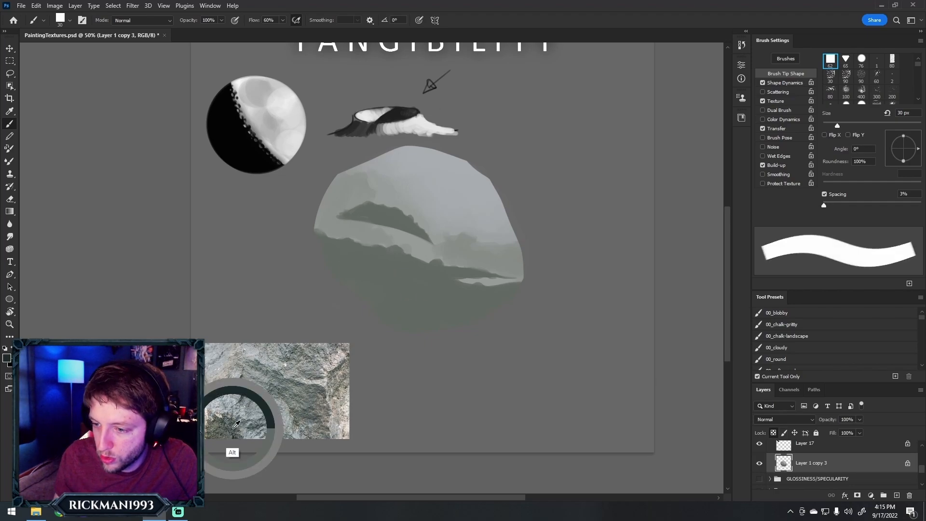
left_click(229, 425, "alt")
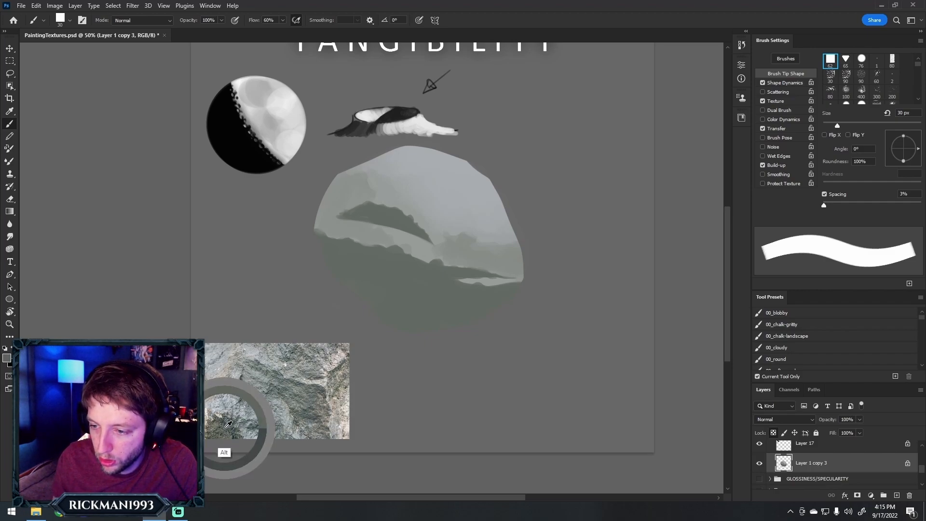
key("bracketright")
key("bracketright")
key("bracketright")
key("bracketright")
key("bracketright")
key("bracketright")
key("bracketright")
key("bracketright")
key("bracketright")
key("bracketright")
key("bracketright")
key("bracketright")
key("bracketright")
key("bracketright")
key("bracketright")
key("bracketright")
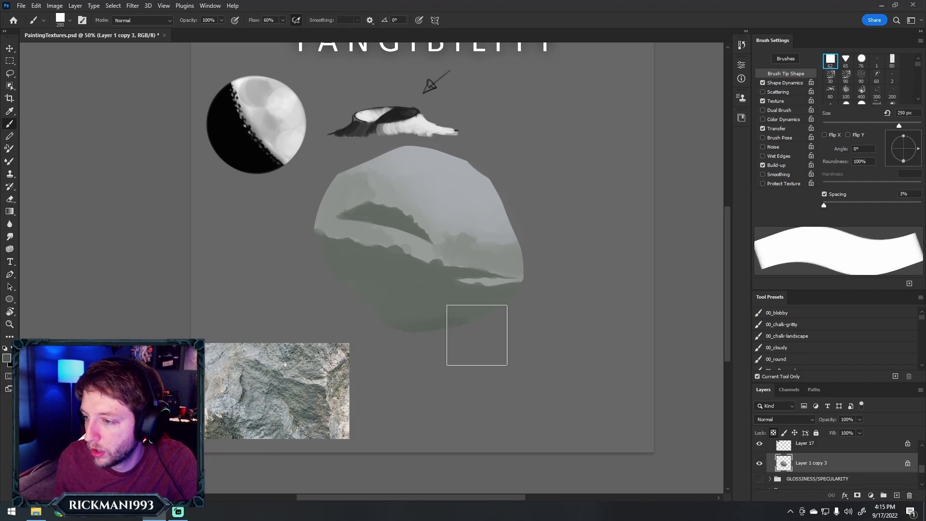
key("bracketright")
key("bracketright")
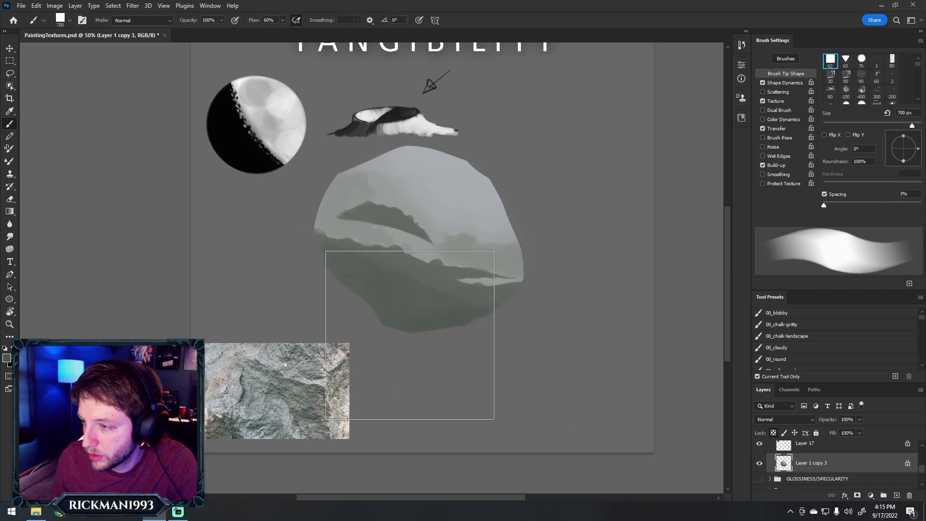
key("bracketleft")
key("bracketleft")
key("bracketleft")
key("bracketleft")
key("bracketleft")
key("bracketleft")
key("bracketleft")
key("bracketleft")
key("bracketleft")
key("bracketleft")
key("bracketleft")
key("bracketleft")
key("bracketleft")
key("bracketleft")
key("bracketleft")
key("bracketleft")
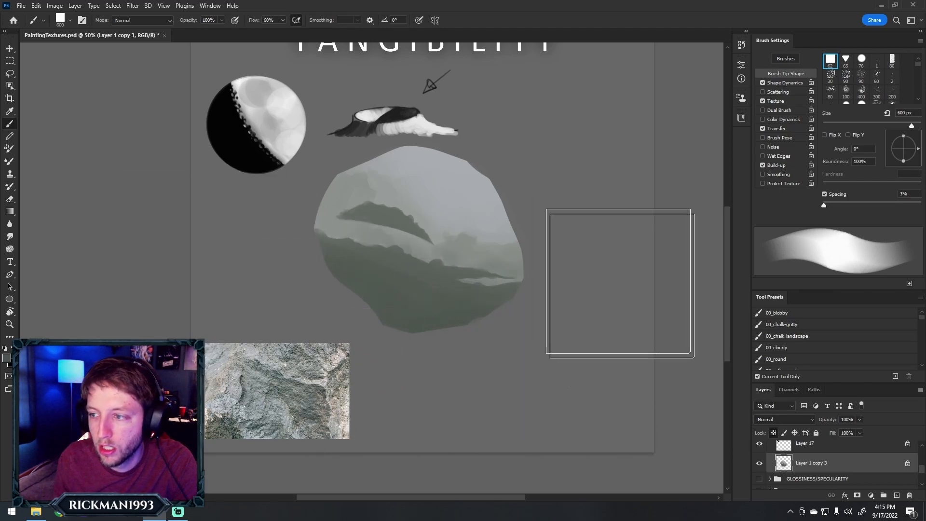
Darken the crevice and roughen its lower edge with small bumps, using brush sizes between 15 and 40 px
key("bracketright")
key("bracketright")
key("bracketright")
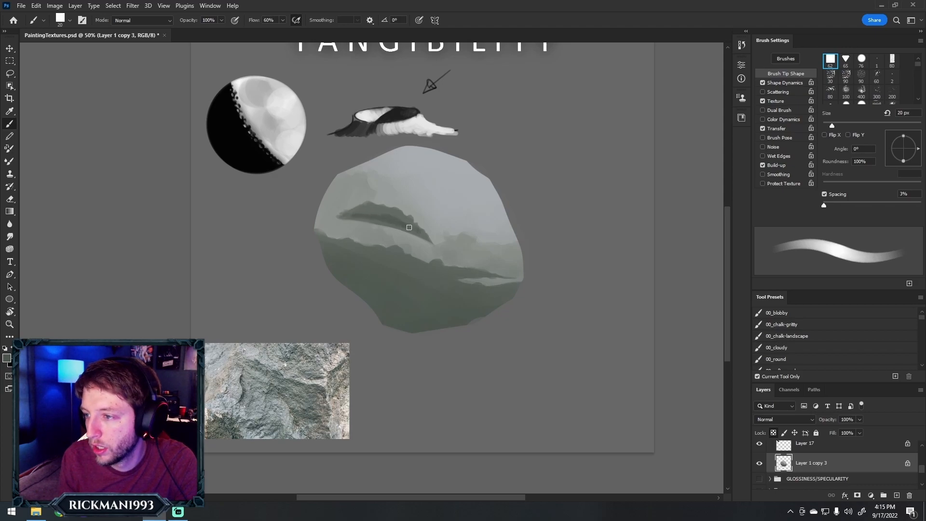
key("bracketright")
key("bracketright")
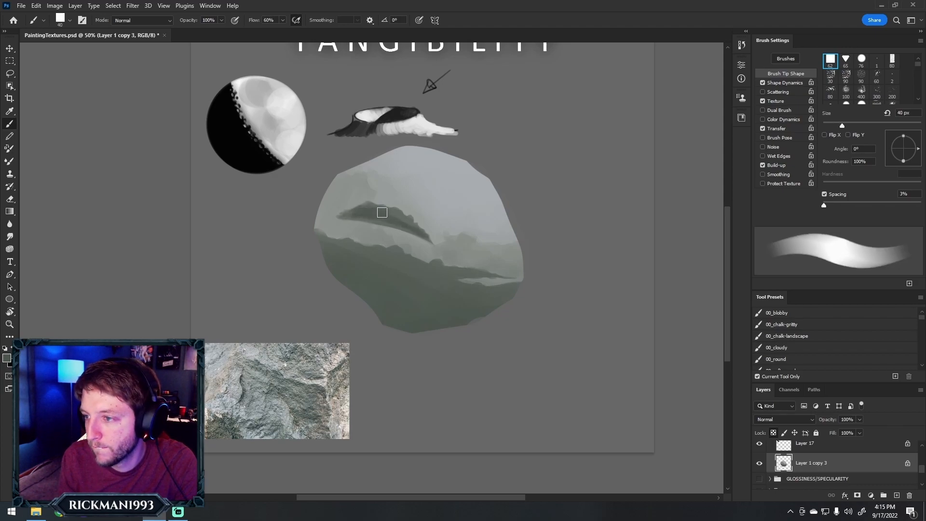
key("bracketleft")
key("bracketleft")
key("bracketleft")
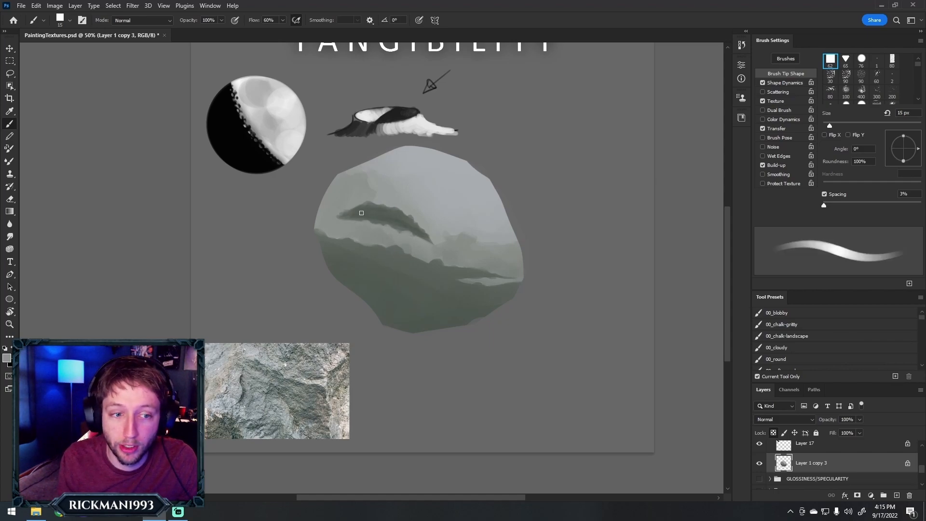
Sample grey near the crevice's left end and block mid-grey onto the rock's left edge and upper-right plane at 100 to 175 px
left_click(350, 213, "alt")
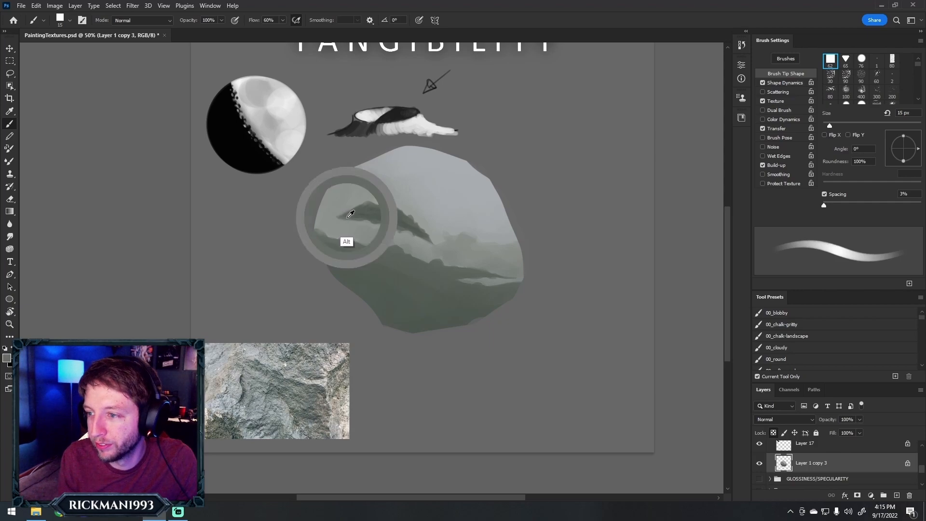
key("bracketright")
key("bracketright")
key("bracketright")
key("bracketright")
key("bracketright")
key("bracketright")
key("bracketright")
key("bracketright")
key("bracketright")
key("bracketright")
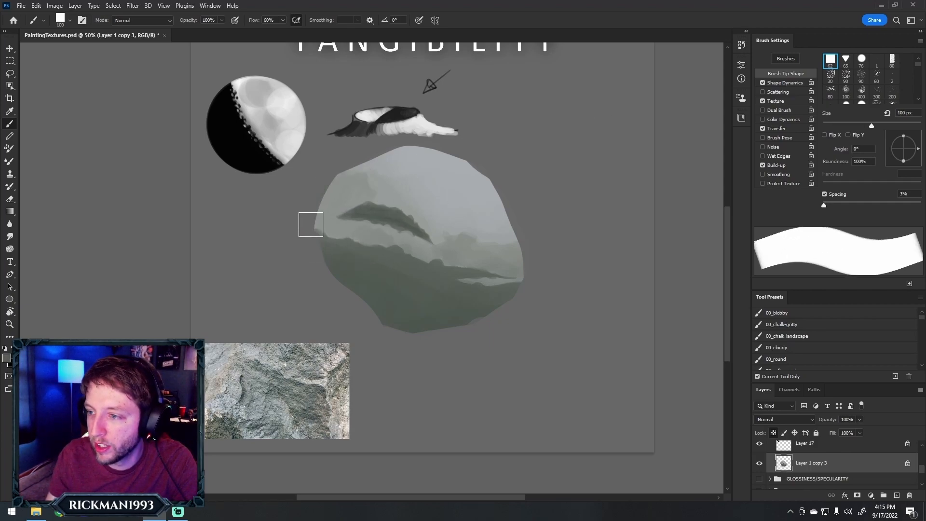
key("bracketright")
key("bracketright")
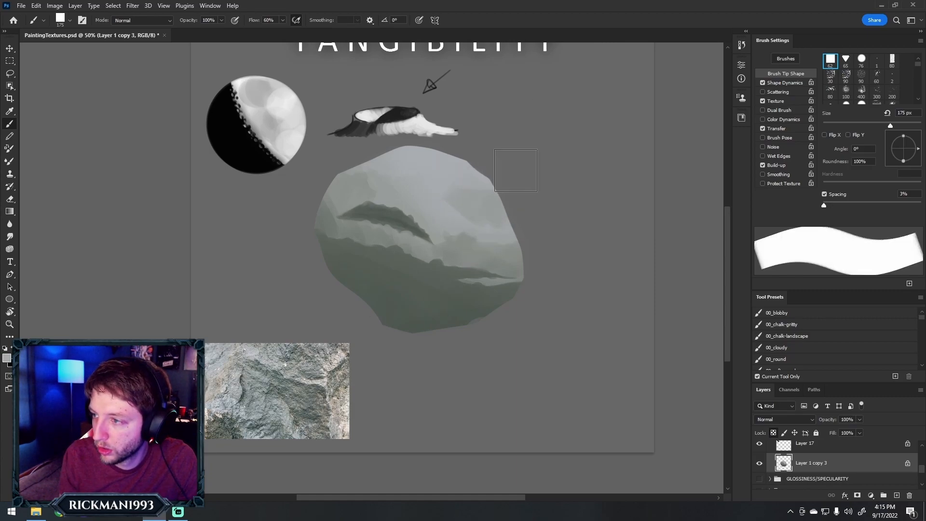
Reshape the rock's right-hand greys into a peaked ridge beside the bluish highlight with a 35 px brush and sampled tones
key("alt")
key("bracketleft")
key("bracketleft")
key("bracketleft")
key("bracketleft")
key("bracketleft")
key("bracketleft")
key("bracketleft")
key("bracketleft")
key("bracketleft")
key("bracketleft")
key("bracketleft")
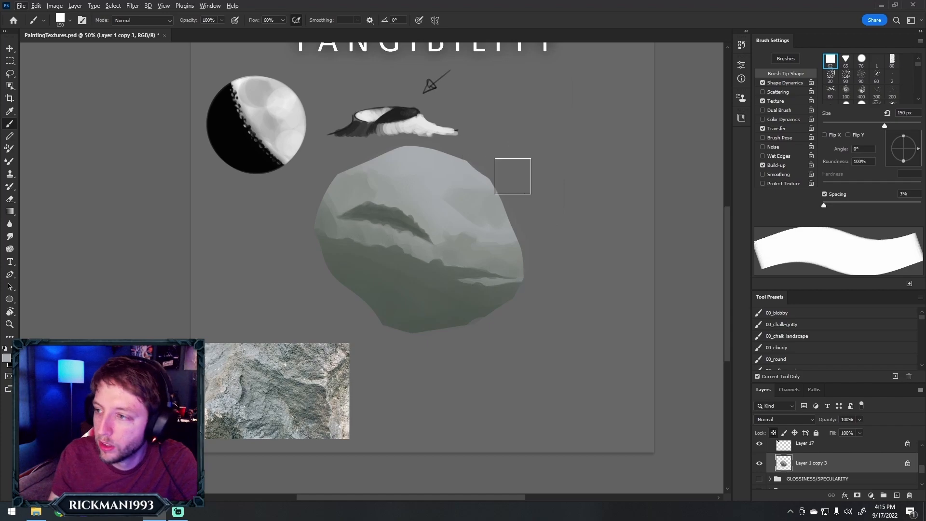
left_click(498, 208, "alt")
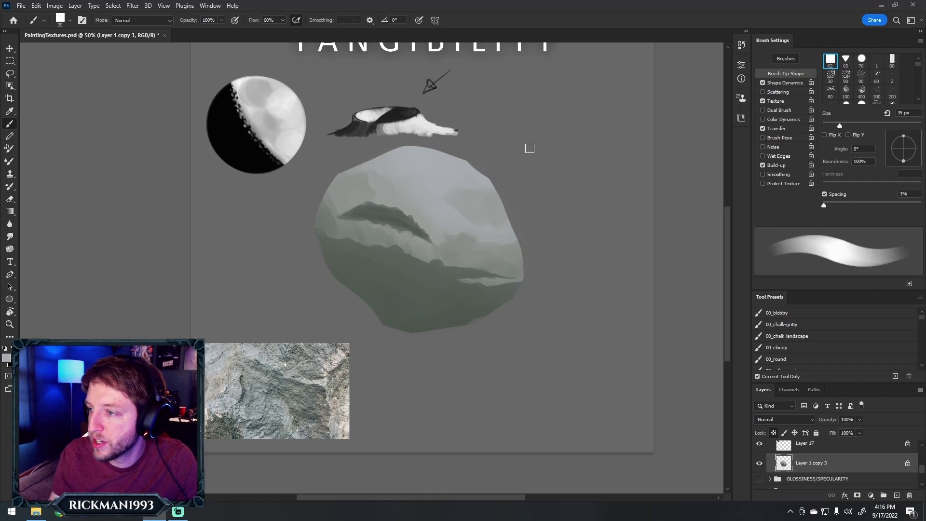
left_click(455, 209, "alt")
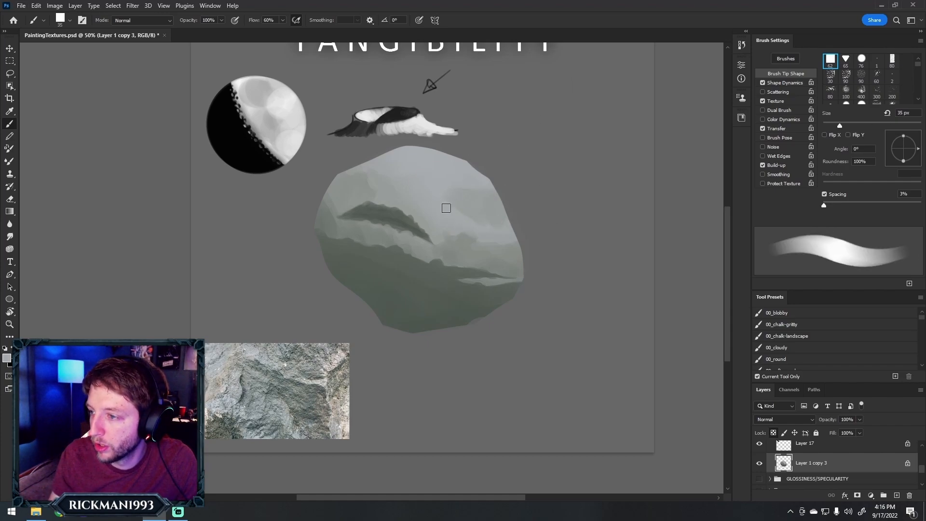
left_click(484, 225, "alt")
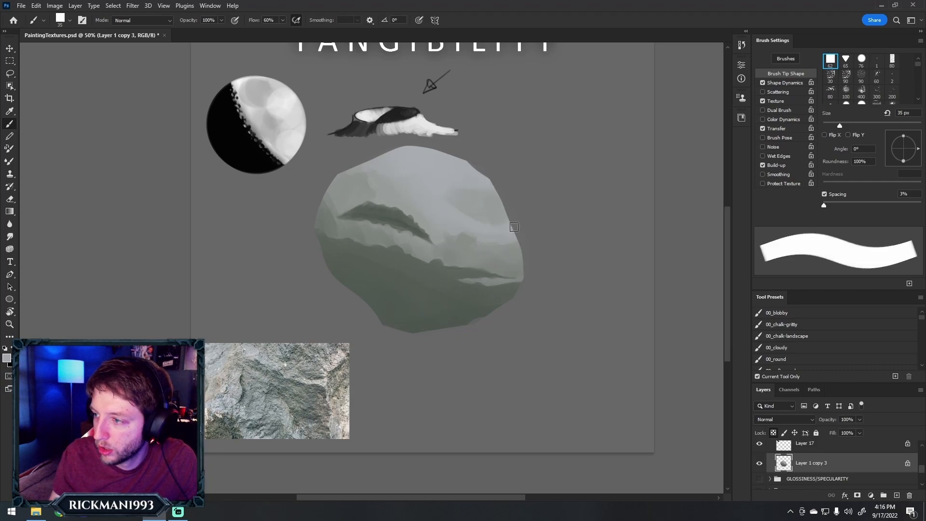
left_click(469, 226, "alt")
left_click_drag(459, 207, 467, 202)
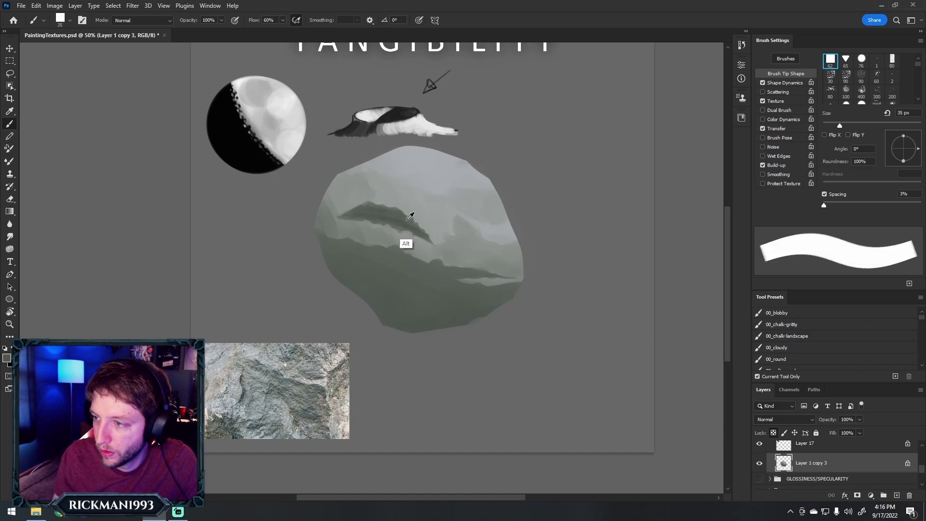
Darken and sharpen the right ridge's upper edge against the bluish highlight with a 25 to 35 px brush
key("bracketleft")
key("bracketleft")
key("bracketleft")
key("bracketleft")
left_click_drag(483, 237, 489, 244)
key("bracketright")
key("bracketright")
key("bracketright")
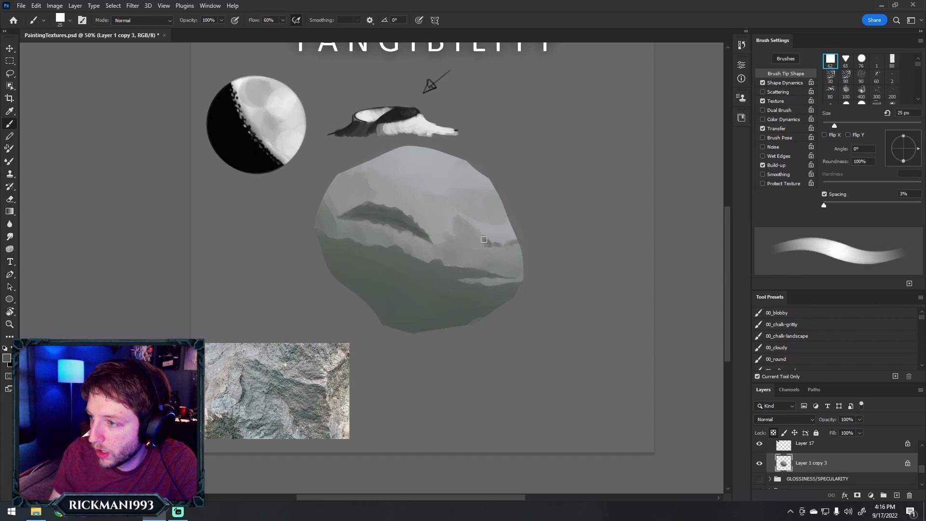
key("bracketright")
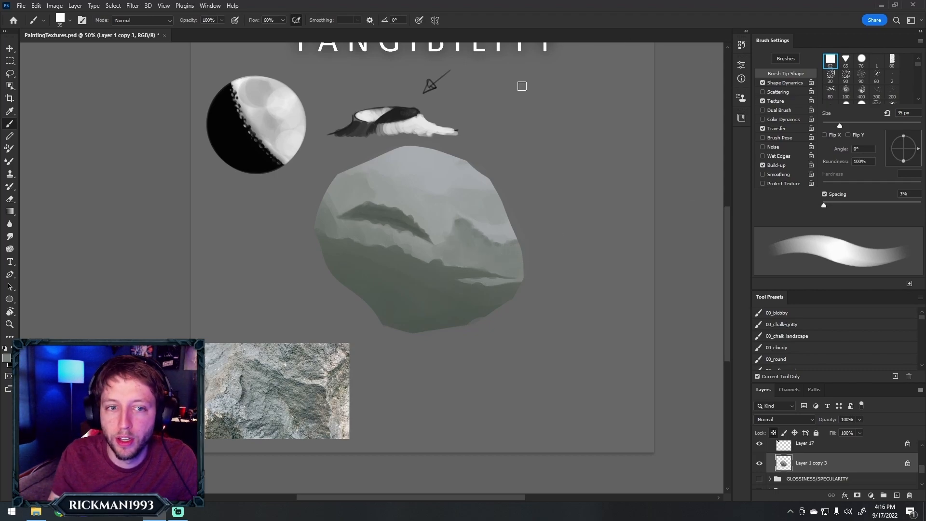
Break up the right ridge's edge with fine lighter strokes, using an 8 to 20 px brush
key("bracketleft")
key("bracketleft")
key("bracketleft")
key("bracketleft")
key("bracketleft")
key("bracketleft")
key("bracketleft")
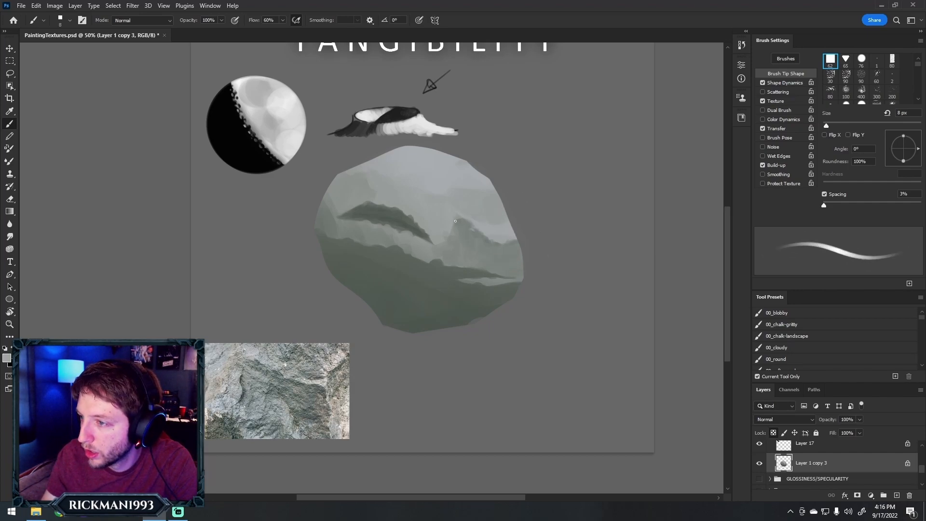
key("bracketright")
key("bracketright")
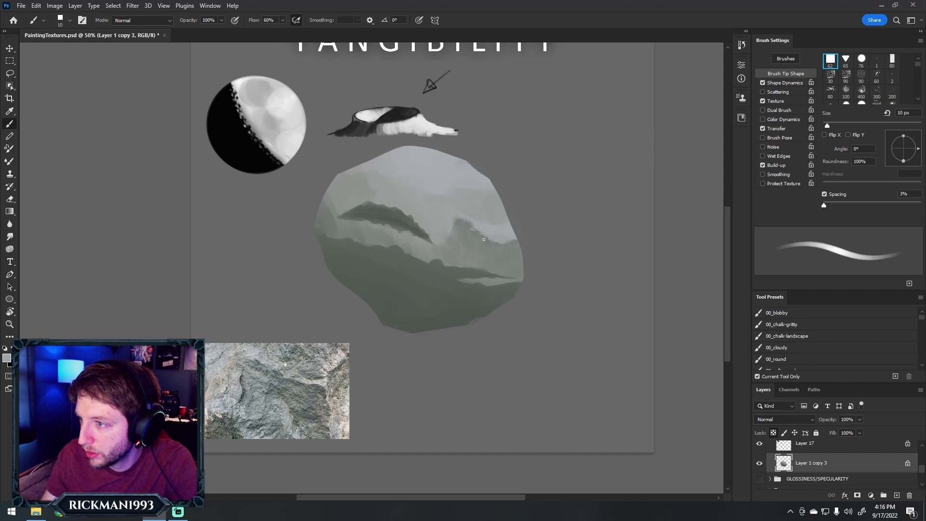
key("bracketright")
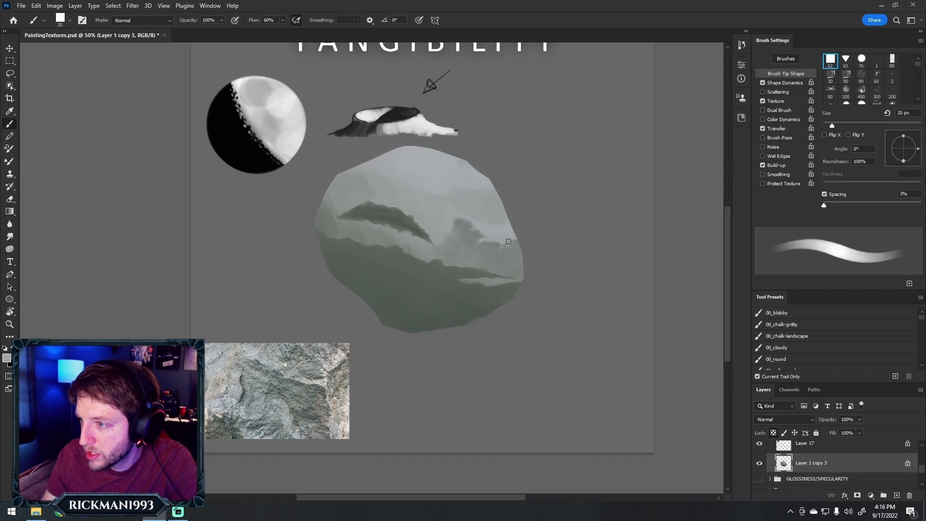
Sample mid-greys and dab jagged bumps along the right ridge's upper edge and down its left slope at 20 px
left_click(483, 252, "alt")
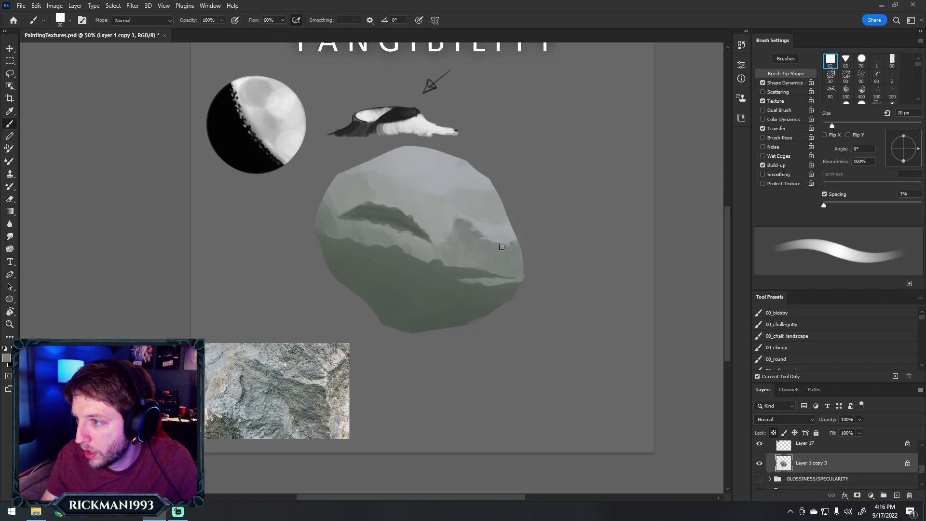
mouse_move(513, 247)
left_mouse_down()
mouse_move(507, 238)
mouse_move(513, 243)
left_mouse_up()
left_click(506, 233, "alt")
left_click(514, 235, "alt")
left_click(506, 245, "alt")
left_click(460, 223, "alt")
left_click_drag(454, 223, 450, 230)
left_click(441, 236, "alt")
left_click(470, 242, "alt")
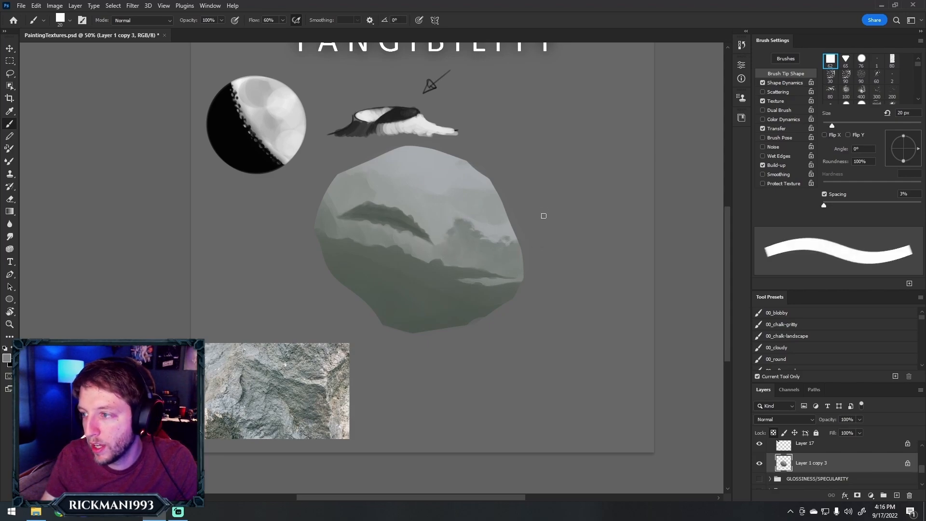
left_click(475, 252, "alt")
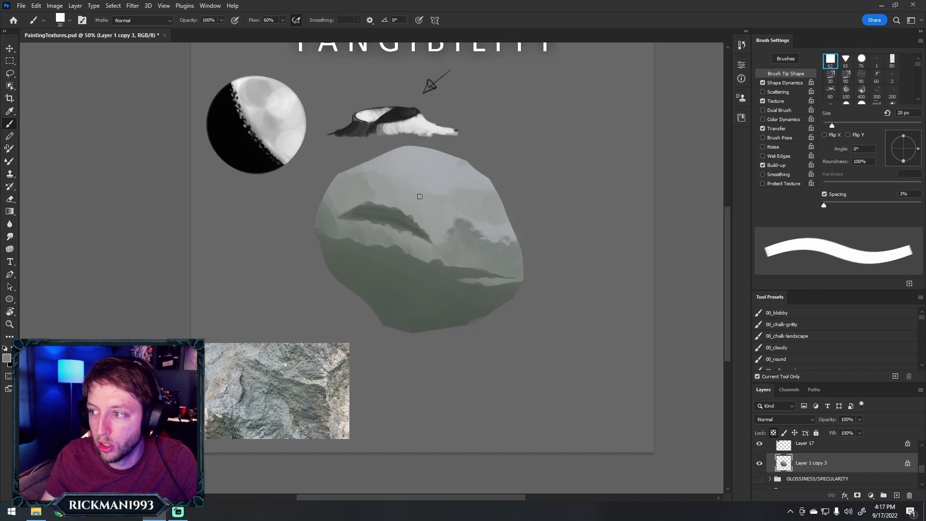
left_click(477, 244, "alt")
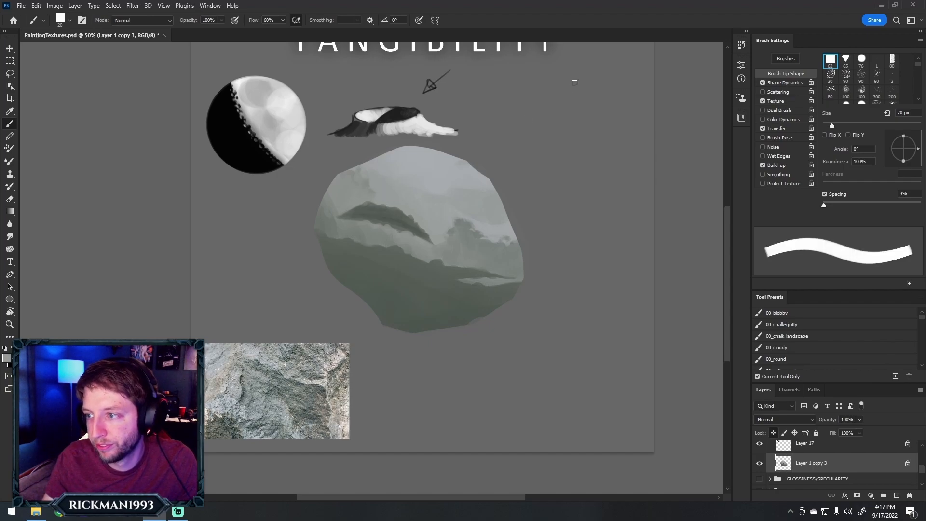
Dab a few small grey pits onto the rock's bright top plane with the 20 px brush
left_click(468, 196, "alt")
left_click(427, 179)
left_click(459, 226, "alt")
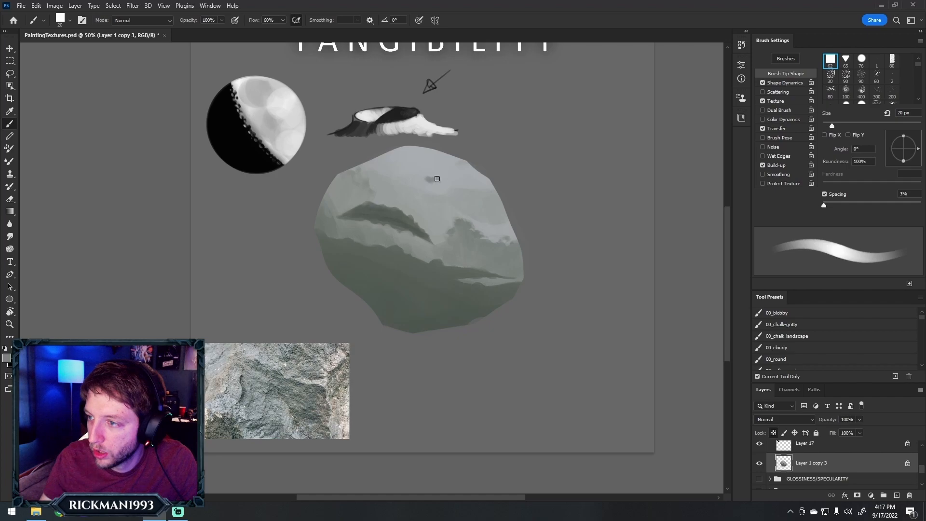
left_click(396, 163)
left_click(409, 162, "alt")
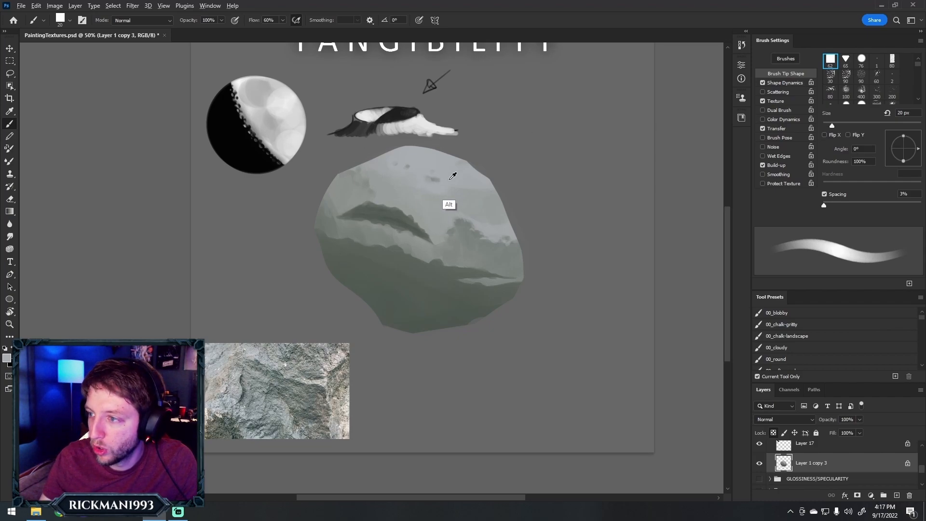
Sample a pale tone from the stone photo and add highlights to the edges of the top pits at 7 to 10 px
left_click(322, 384, "alt")
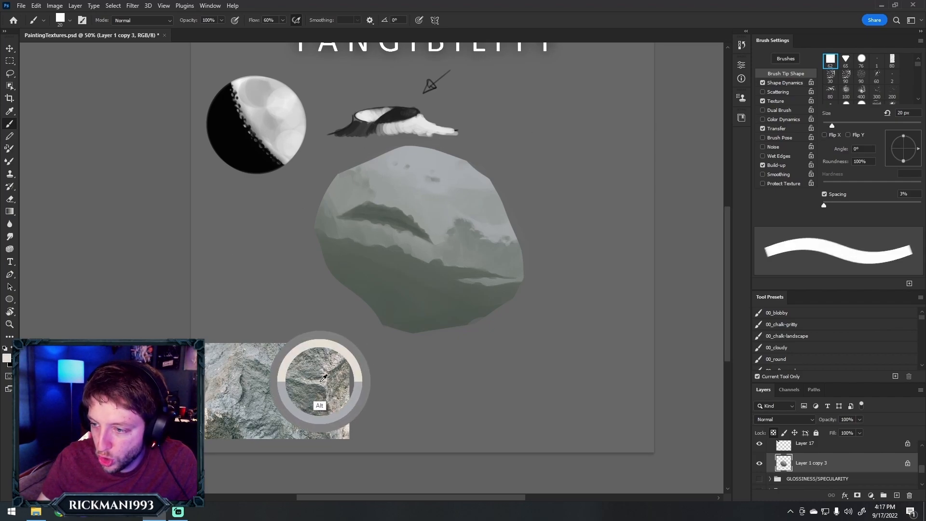
key("bracketleft")
key("bracketleft")
key("bracketleft")
key("bracketleft")
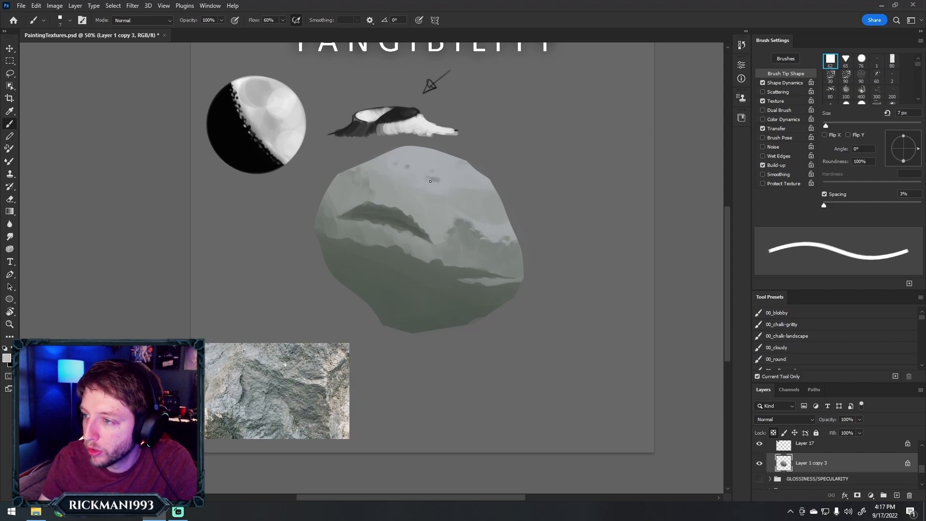
key("bracketright")
key("bracketright")
key("bracketright")
key("bracketright")
key("bracketleft")
key("bracketleft")
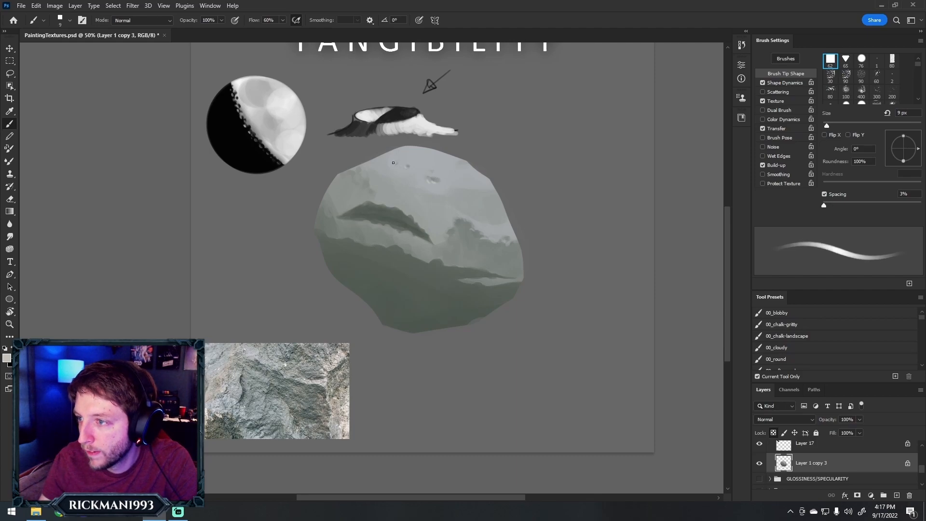
key("bracketright")
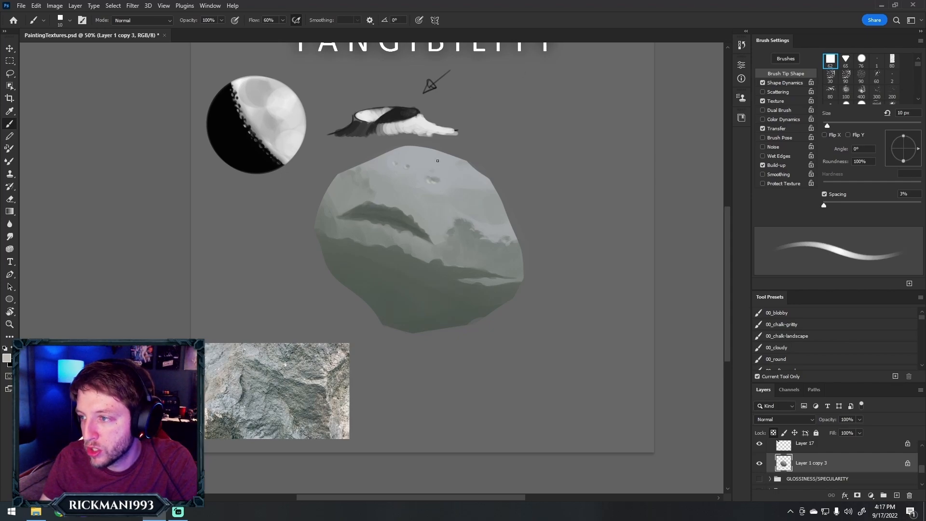
Sample greys from the rock and rework the pits and the tones around them on the upper-right plane, enlarging the brush to 30 px
left_click(394, 246, "alt")
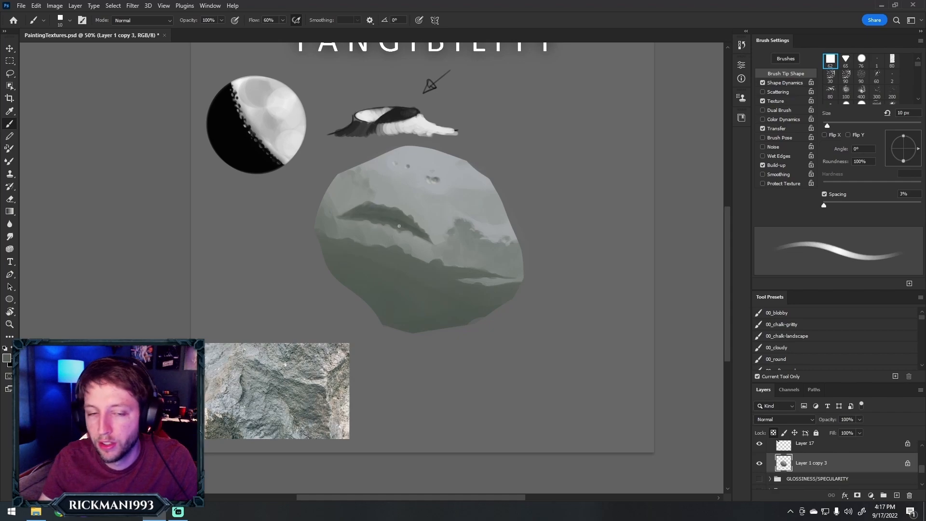
left_click(364, 245, "alt")
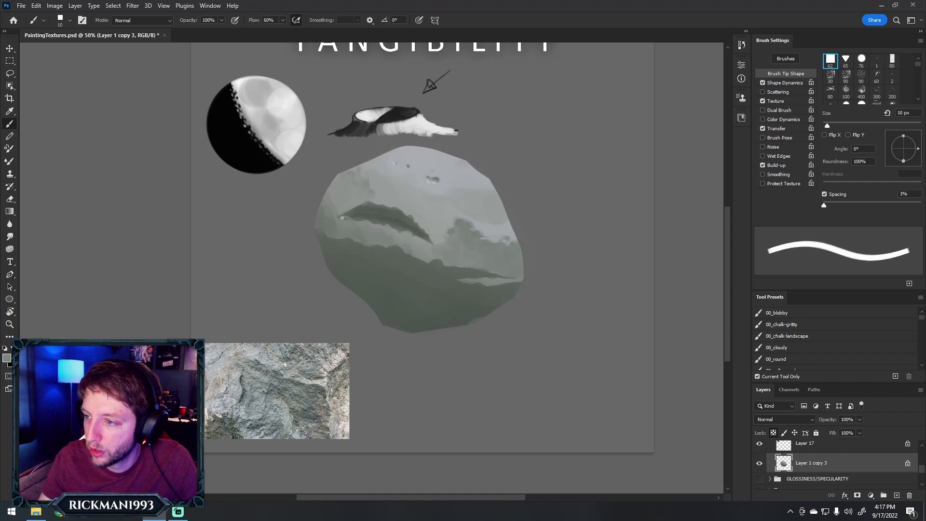
left_click(428, 182, "alt")
key("bracketright")
key("bracketright")
key("bracketright")
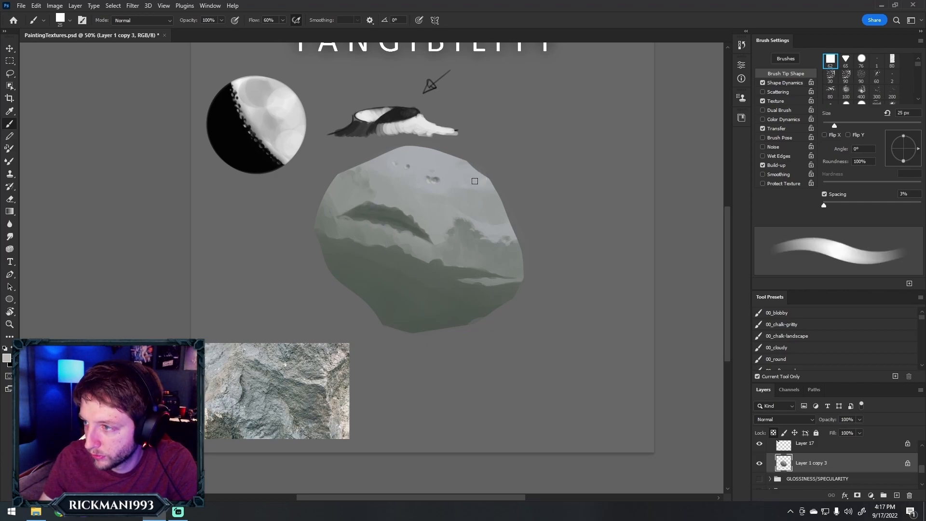
key("bracketright")
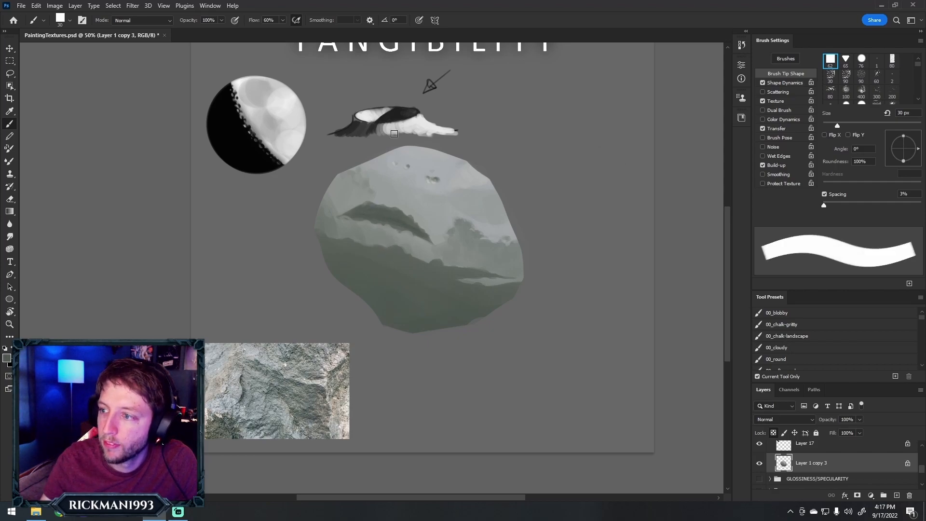
Sample greys from the rock and extend the dark central ridge down toward the right edge, enlarging the brush from 30 to 45 px
key("alt")
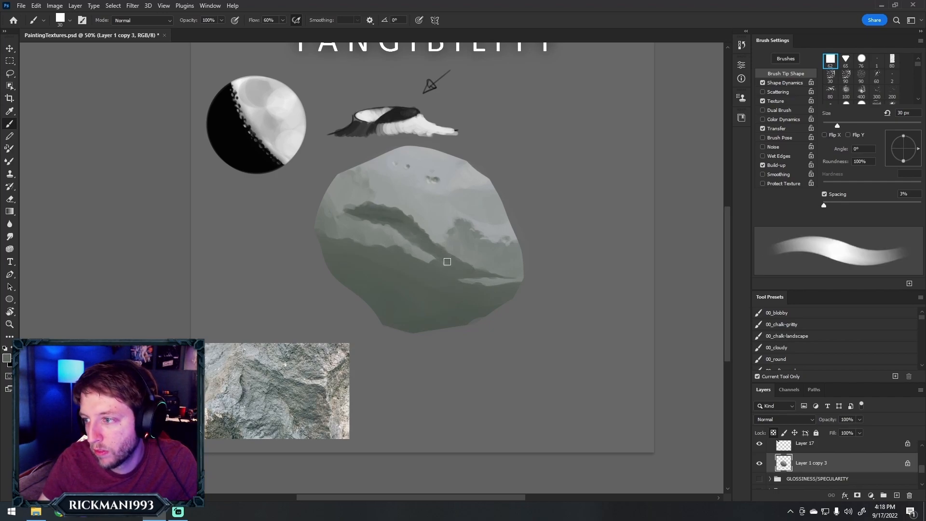
key("alt")
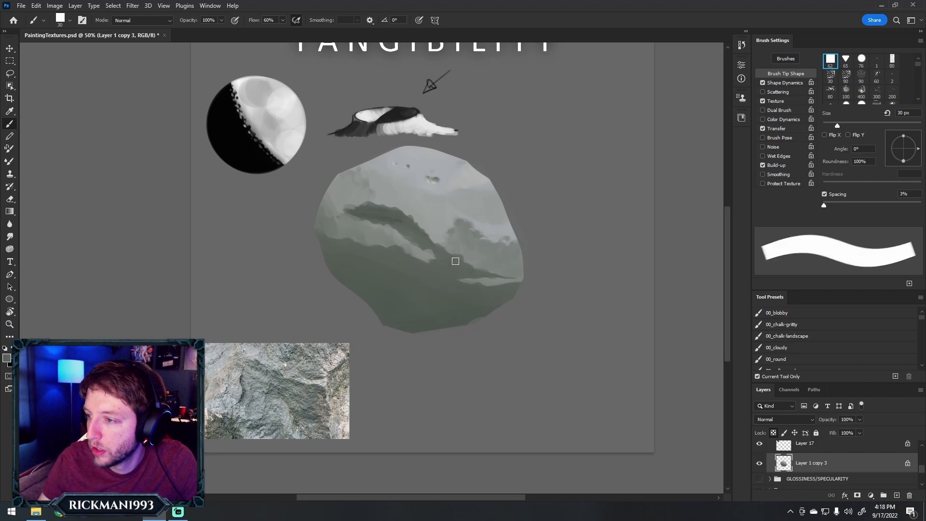
key("bracketleft")
key("bracketright")
key("bracketright")
left_click_drag(461, 228, 453, 236)
key("bracketright")
key("bracketright")
key("bracketright")
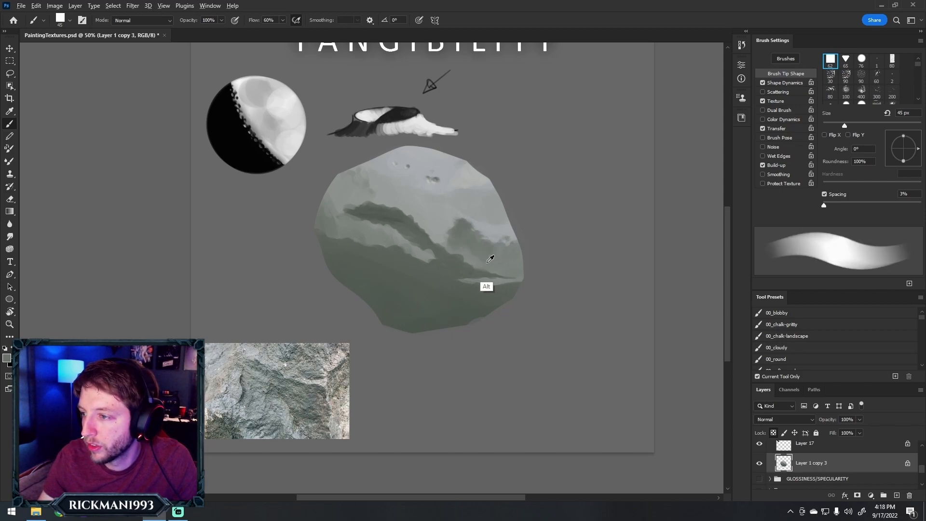
Sample greys and rework the left slope of the right ridge with the 45 px brush
key("alt")
left_click(464, 234, "alt")
left_click_drag(444, 256, 451, 245)
left_click(460, 229, "alt")
left_click(455, 238, "alt")
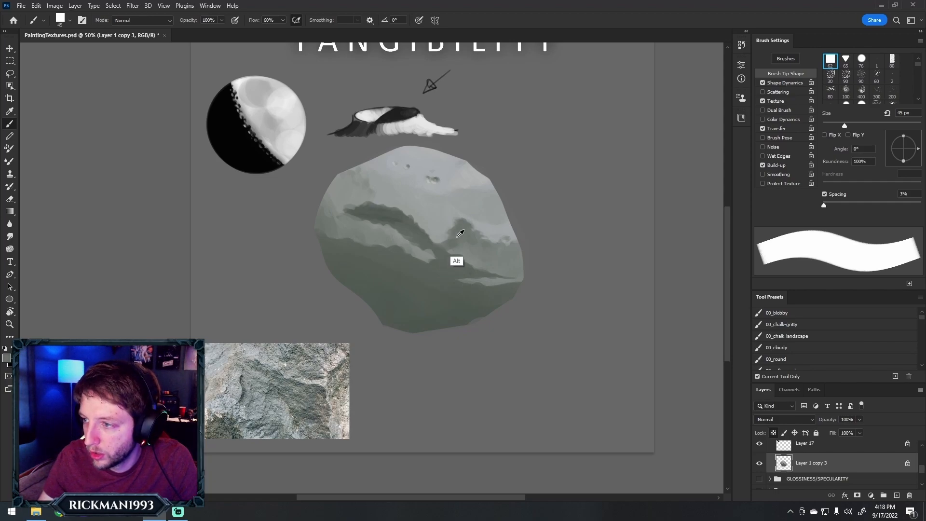
left_click(453, 242, "alt")
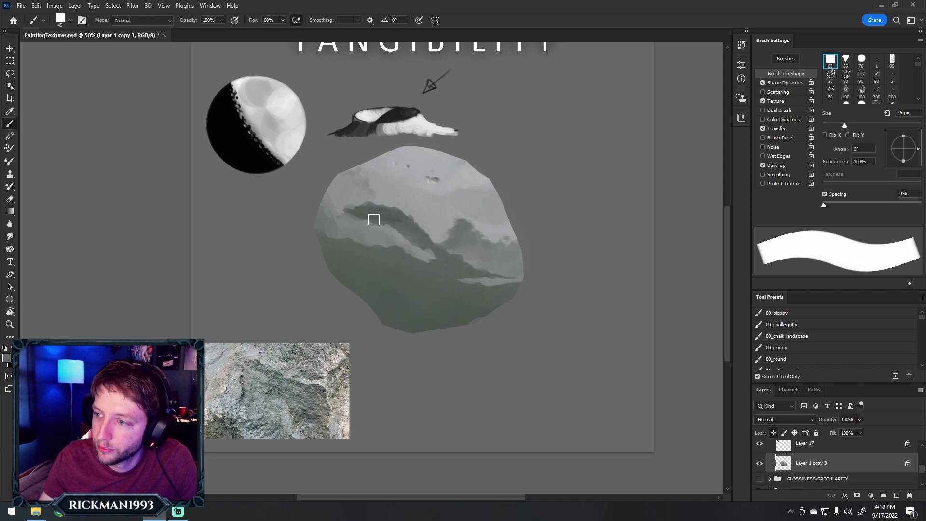
Rework the rock's upper-left plane at 45 px, dabbing a darker grey patch near its left edge
left_click(357, 210, "alt")
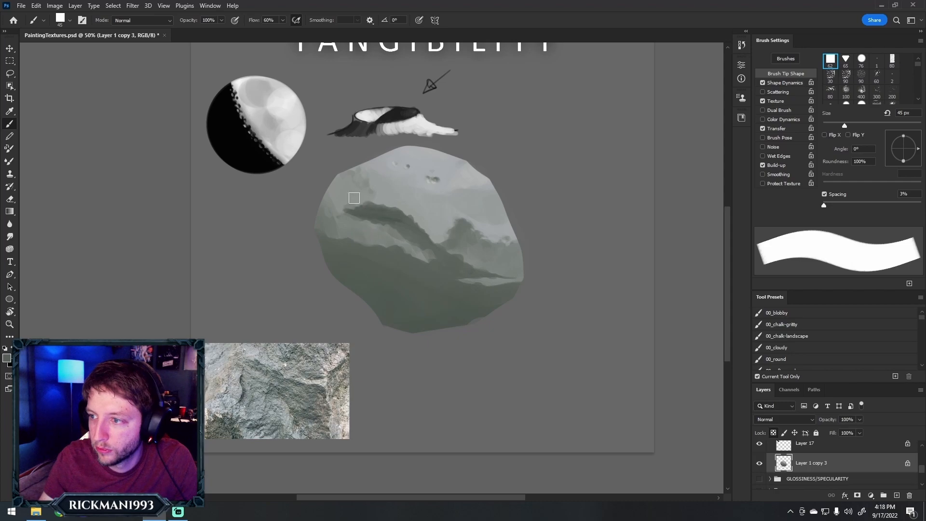
left_click_drag(334, 194, 337, 183)
left_click(347, 193, "alt")
left_click(352, 210, "alt")
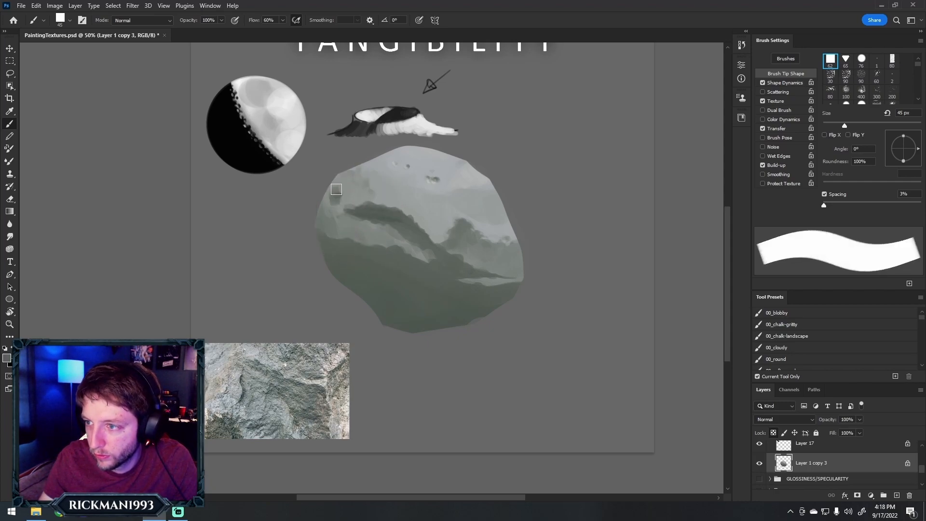
left_click(328, 224, "alt")
left_click_drag(335, 200, 338, 183)
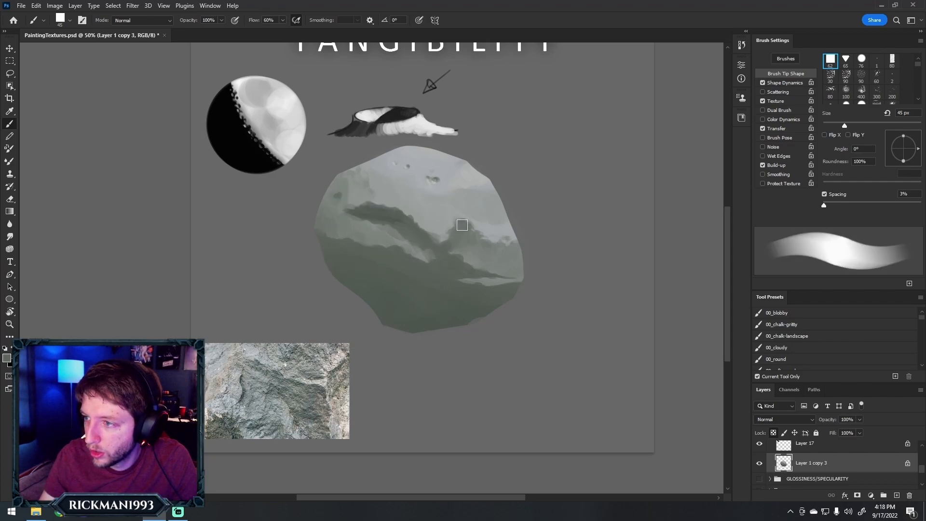
Sample a pale grey from the upper-right plane and brighten the gap between the two ridges at 35 to 40 px
left_click(477, 176, "alt")
key("bracketleft")
key("bracketleft")
key("bracketleft")
key("bracketleft")
key("bracketleft")
key("bracketleft")
key("bracketleft")
key("bracketleft")
key("bracketleft")
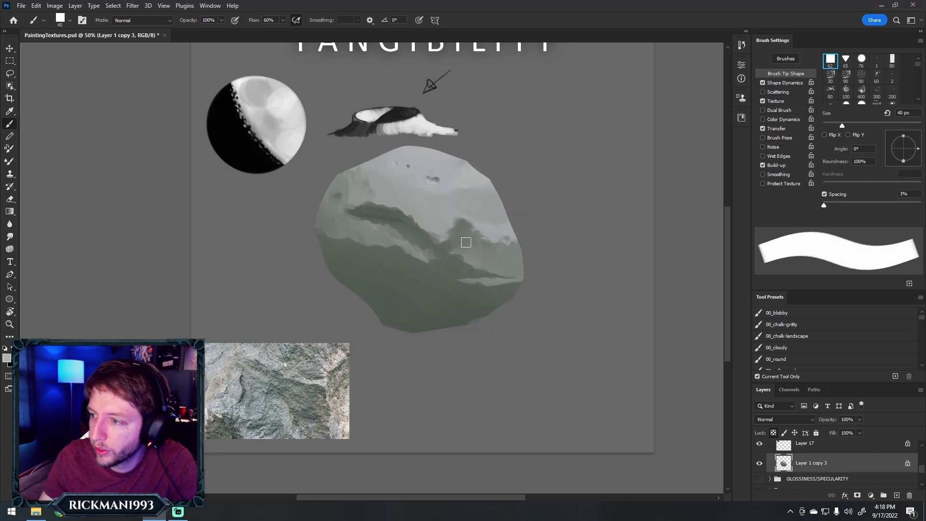
key("bracketright")
key("bracketright")
key("bracketright")
key("bracketright")
key("bracketright")
key("bracketright")
key("bracketright")
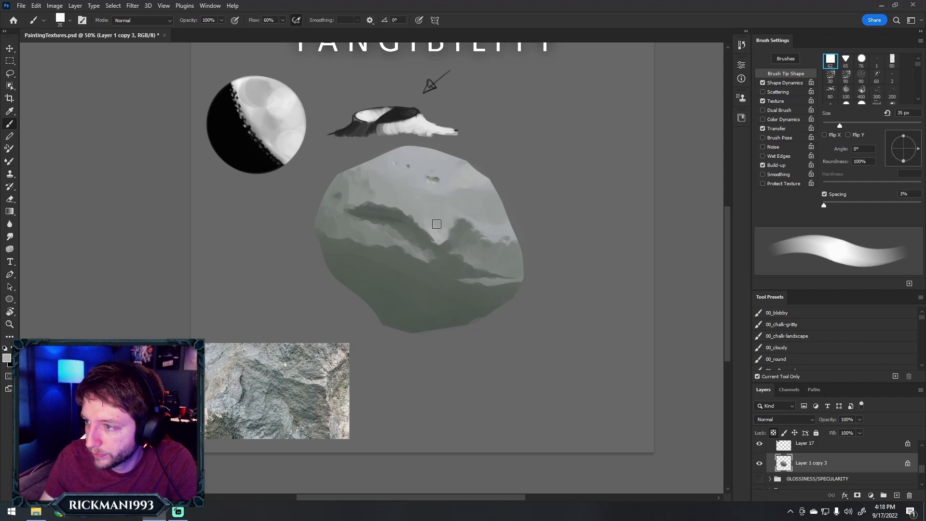
key("bracketright")
Dab faint grey pits onto the upper-right plane with small brushes and blend them into the surface at 40 px
key("bracketleft")
key("bracketleft")
key("bracketleft")
key("bracketleft")
key("bracketleft")
key("bracketleft")
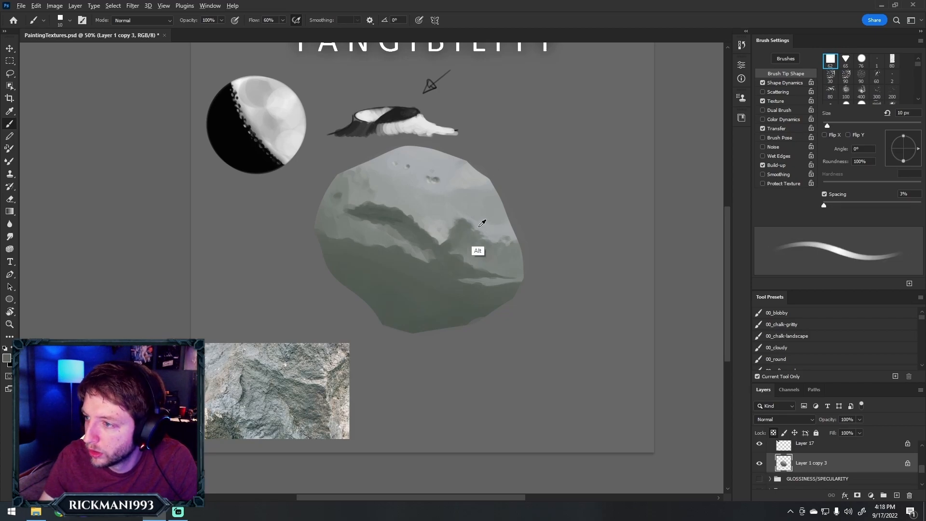
key("bracketright")
key("bracketright")
key("bracketright")
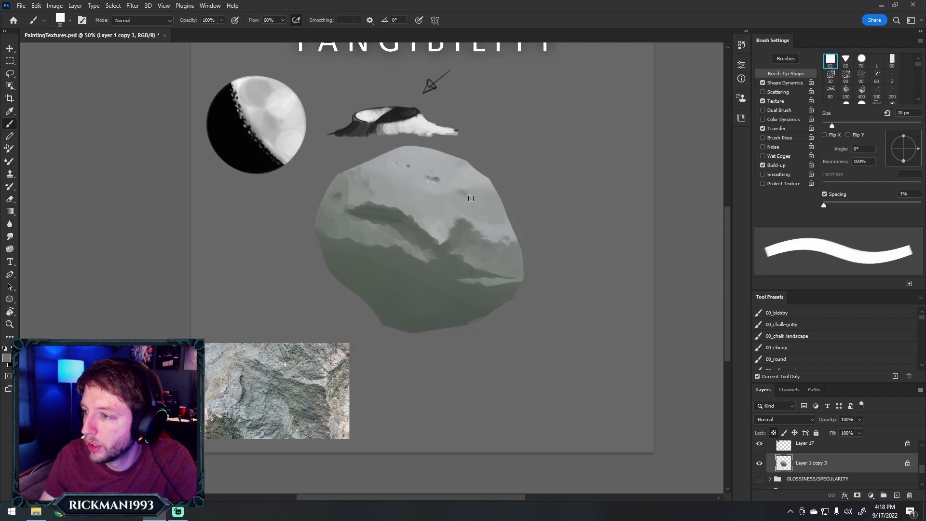
key("bracketright")
key("bracketright")
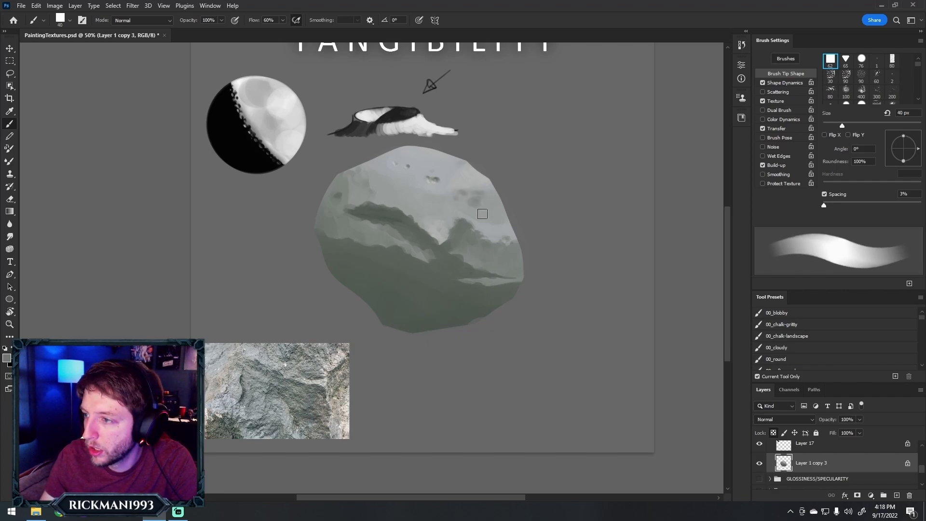
left_click(487, 205, "alt")
left_click_drag(476, 210, 484, 202)
left_click(478, 190, "alt")
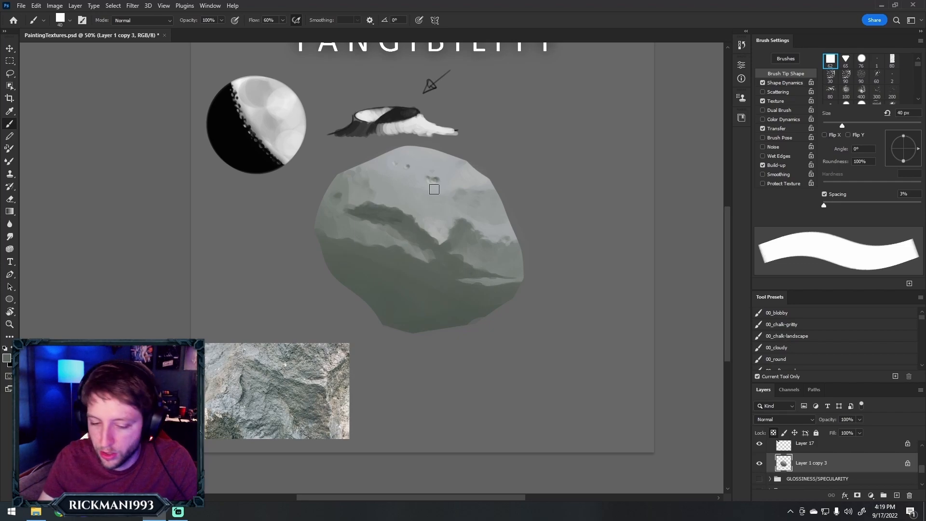
Darken the rock's left side with broad grey strokes at 200 to 250 px
key("bracketright")
key("bracketright")
key("bracketright")
key("bracketright")
key("bracketright")
key("bracketright")
key("bracketright")
key("bracketright")
key("bracketright")
key("bracketright")
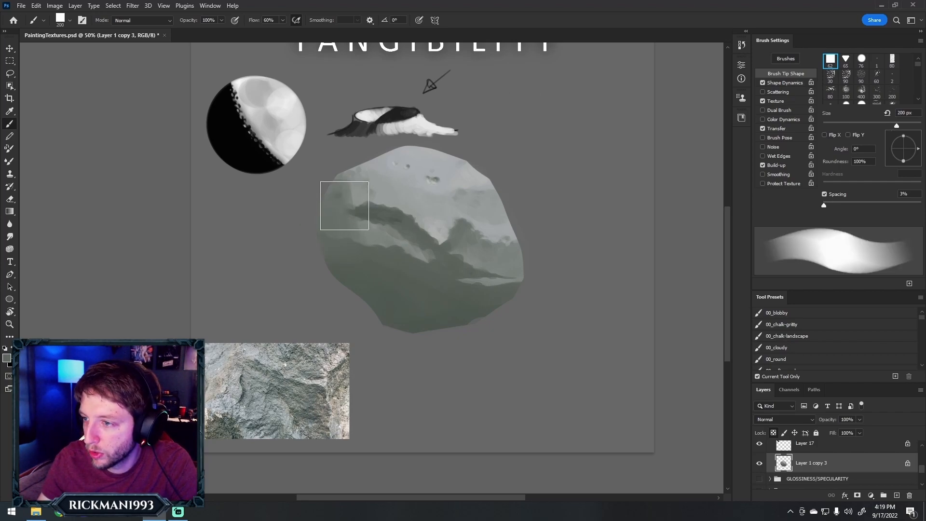
key("bracketright")
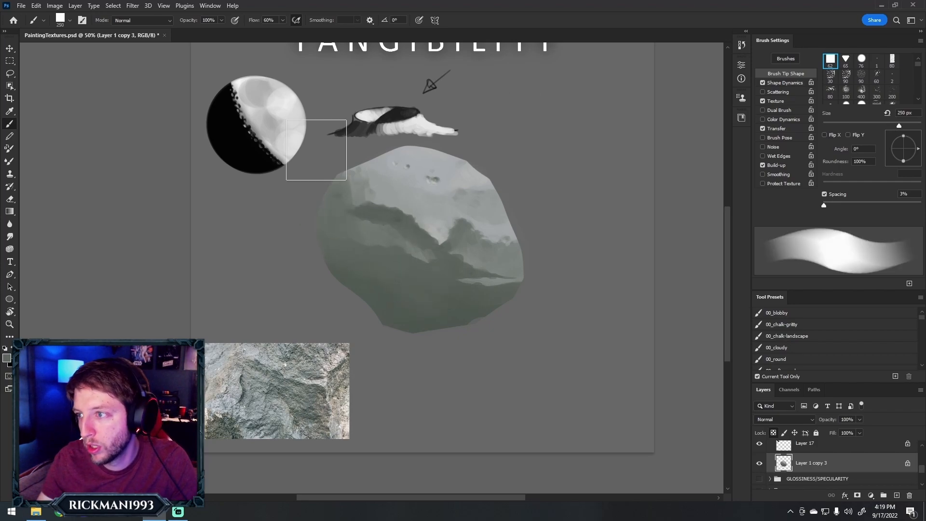
Sample light tones and redraw the boundary between the bright top plane and the darkened left side at 40 px
left_click(421, 182, "alt")
key("bracketleft")
key("bracketleft")
key("bracketleft")
key("bracketleft")
key("bracketleft")
key("bracketleft")
key("bracketleft")
key("bracketleft")
key("bracketleft")
key("bracketleft")
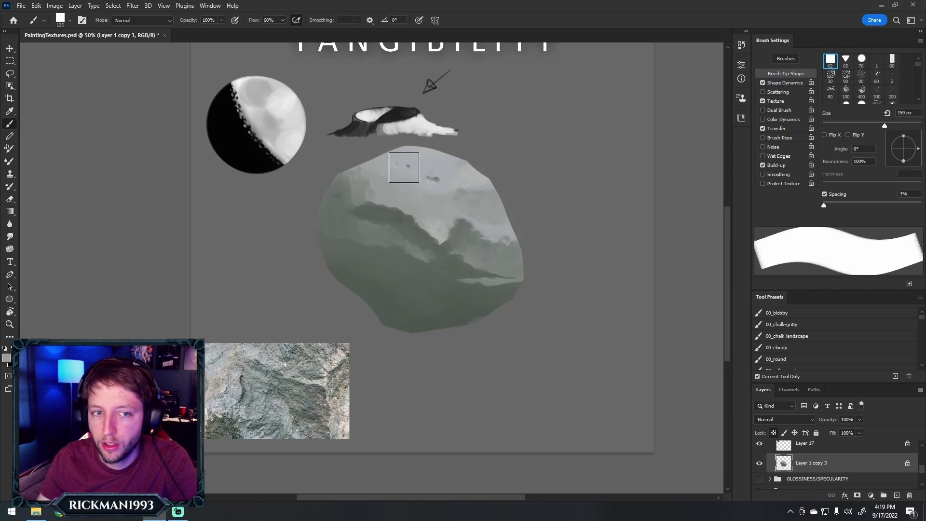
key("bracketleft")
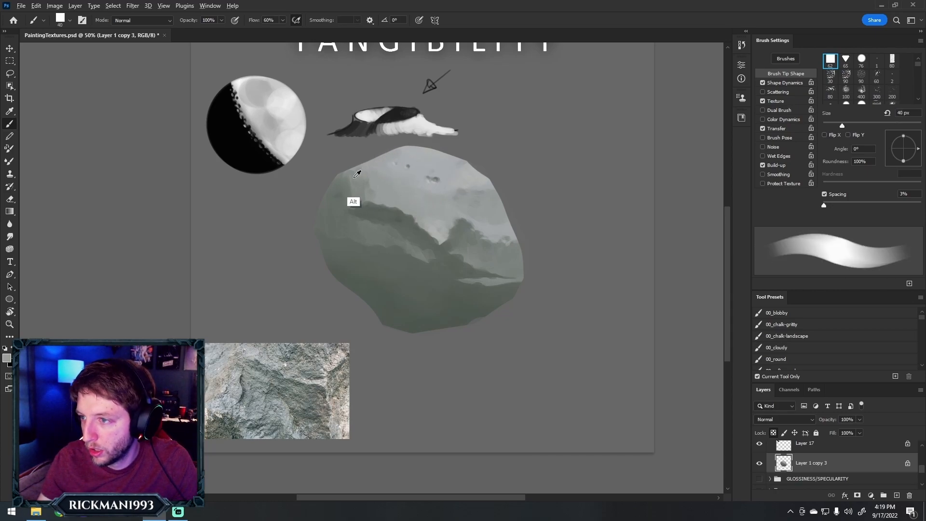
left_click(379, 197, "alt")
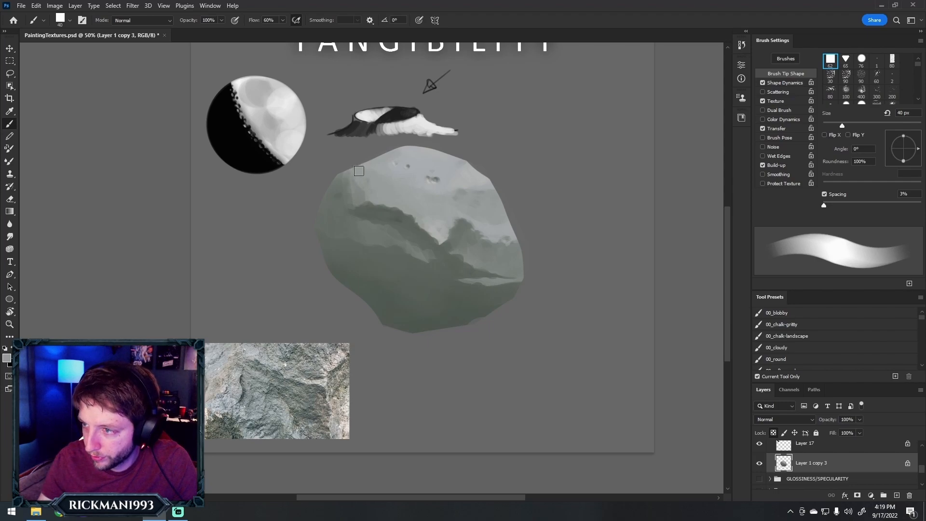
left_click(348, 220, "alt")
mouse_move(348, 180)
left_mouse_down()
mouse_move(343, 190)
mouse_move(378, 195)
left_mouse_up()
left_click(434, 165, "alt")
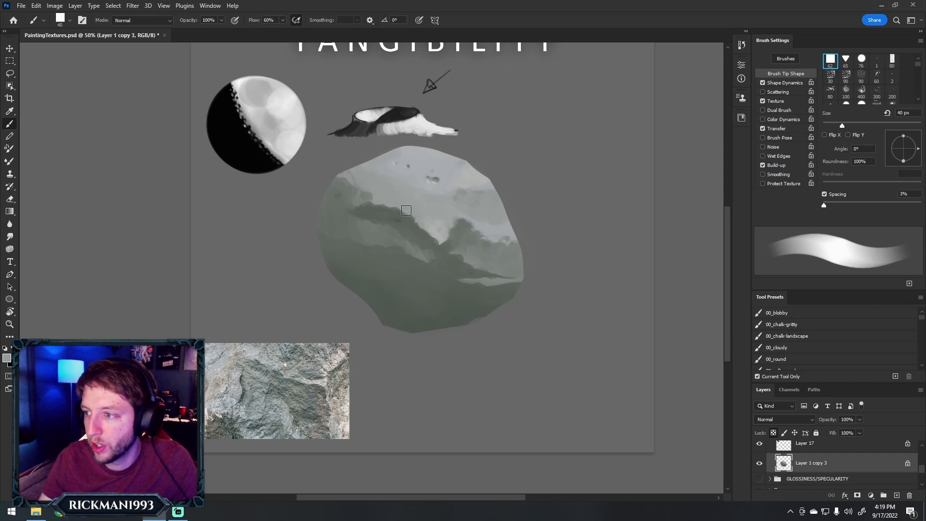
Dab small dark bumps and pits along the top edge of the left ridge at 10 to 15 px
key("bracketleft")
key("bracketleft")
key("bracketleft")
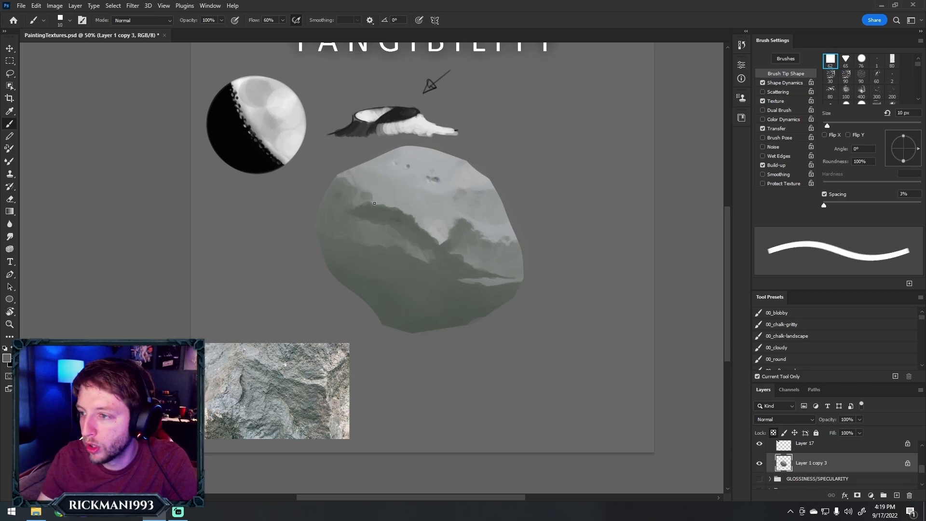
key("bracketright")
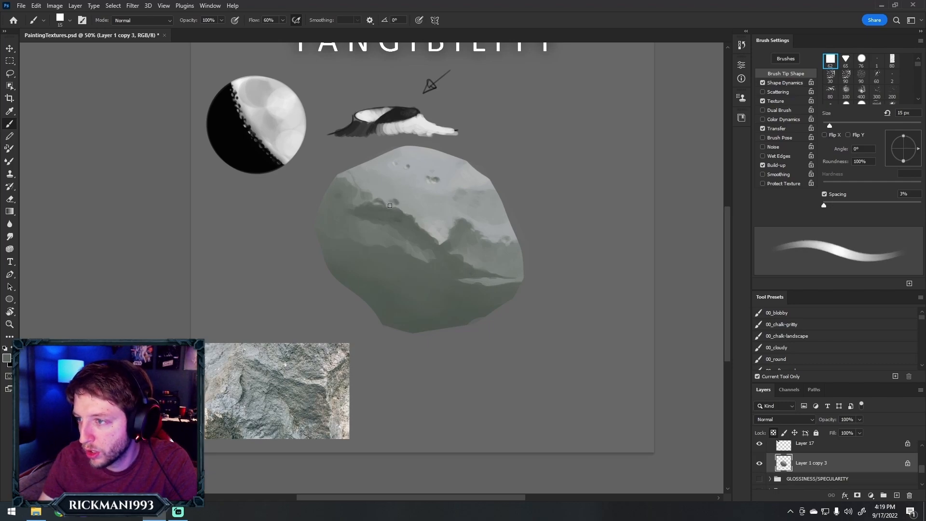
Cover the pale strip near the rock's lower-right edge and soften that area with a grey 100 px brush
key("bracketright")
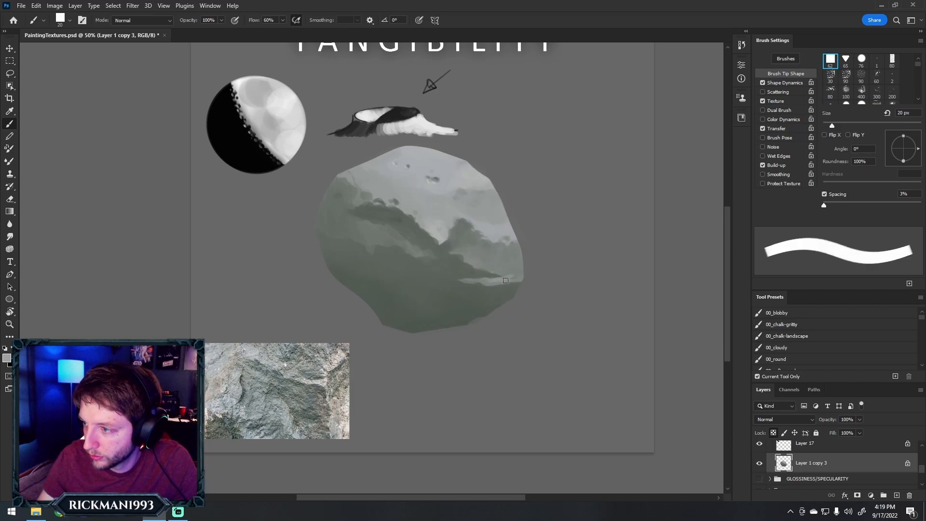
key("bracketright")
key("bracketright")
key("bracketright")
key("bracketright")
key("bracketright")
key("bracketright")
key("bracketright")
key("bracketright")
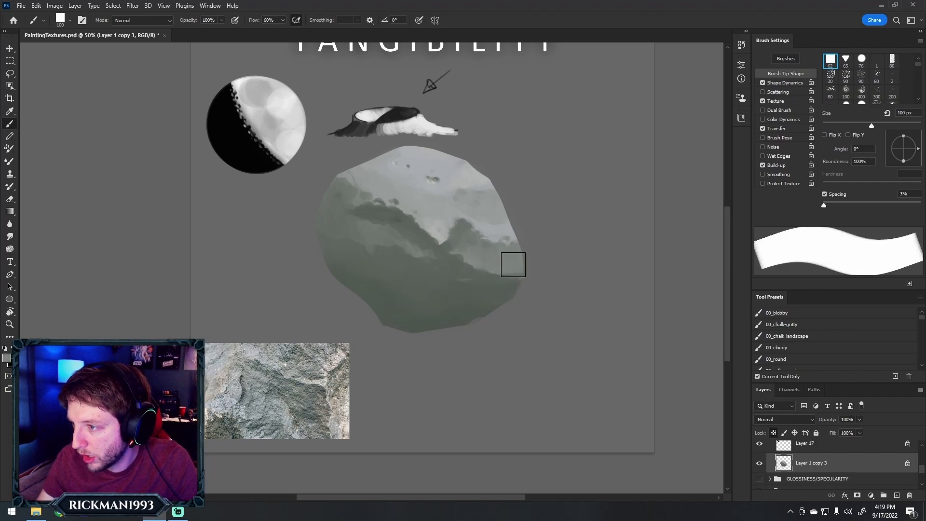
left_click(501, 270, "alt")
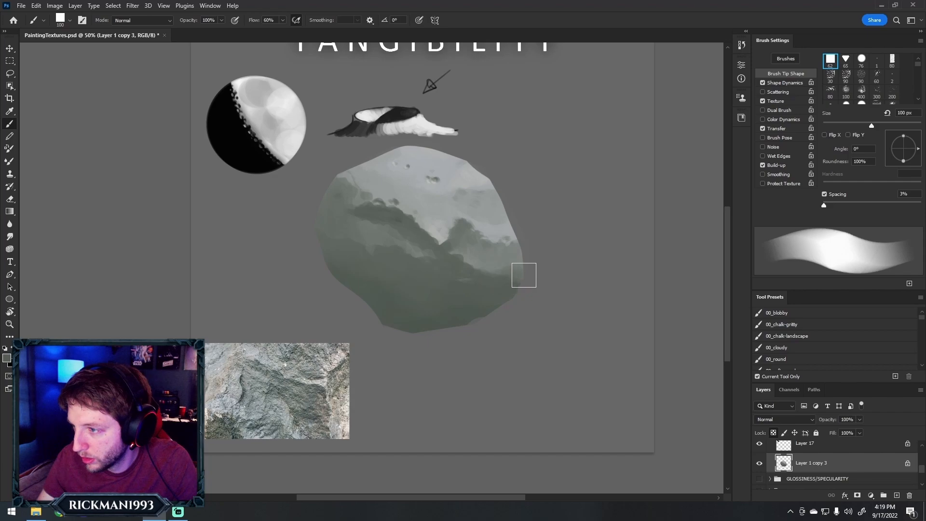
Reduce the brush to 20 px and roughen the shadow edge at the rock's right side
key("bracketleft")
key("bracketleft")
key("bracketleft")
key("bracketleft")
key("bracketleft")
key("bracketleft")
key("bracketleft")
key("bracketleft")
left_click(488, 287, "alt")
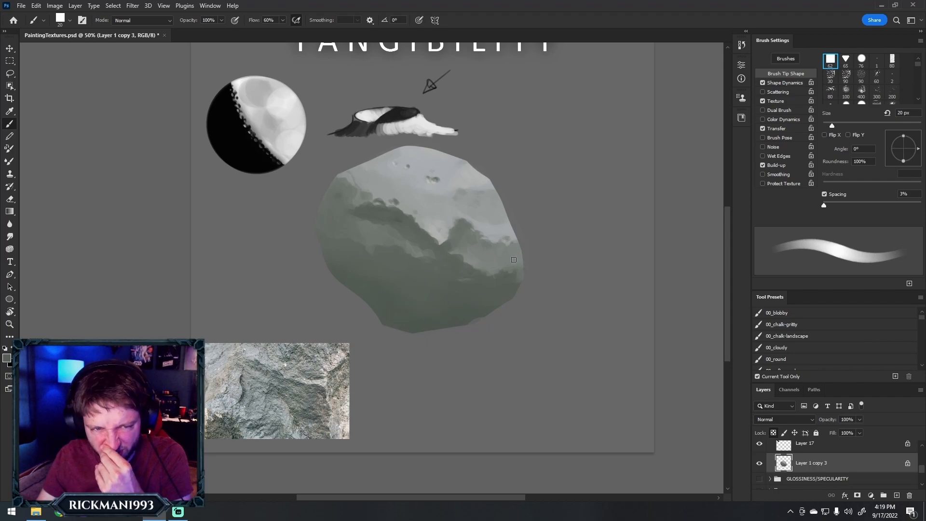
Sample greys and add small bumps and tone breaks below the right ridge at 20 px, then enlarge the brush to 125 px
mouse_move(445, 241)
left_mouse_down("alt")
mouse_move(445, 227)
mouse_move(473, 220)
mouse_move(491, 223)
mouse_move(490, 234)
left_mouse_up("alt")
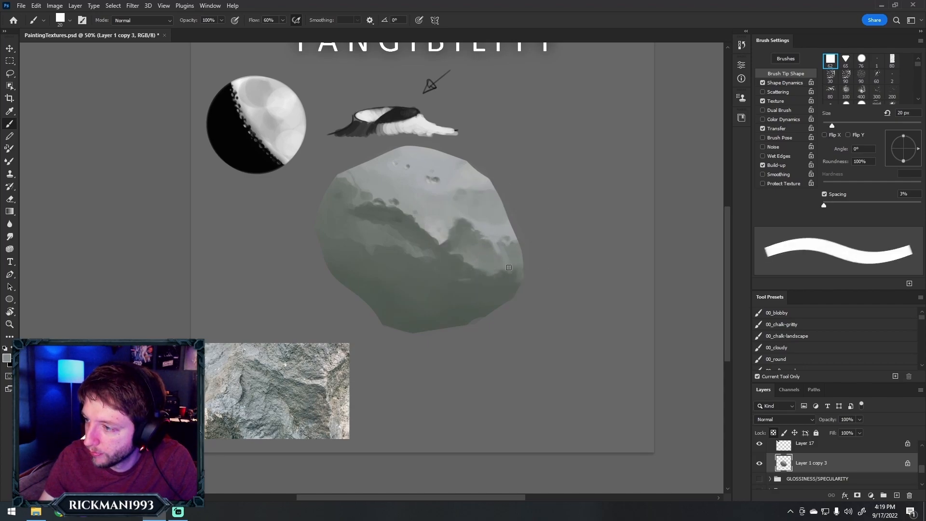
left_click_drag(510, 267, 514, 243)
left_click(469, 253, "alt")
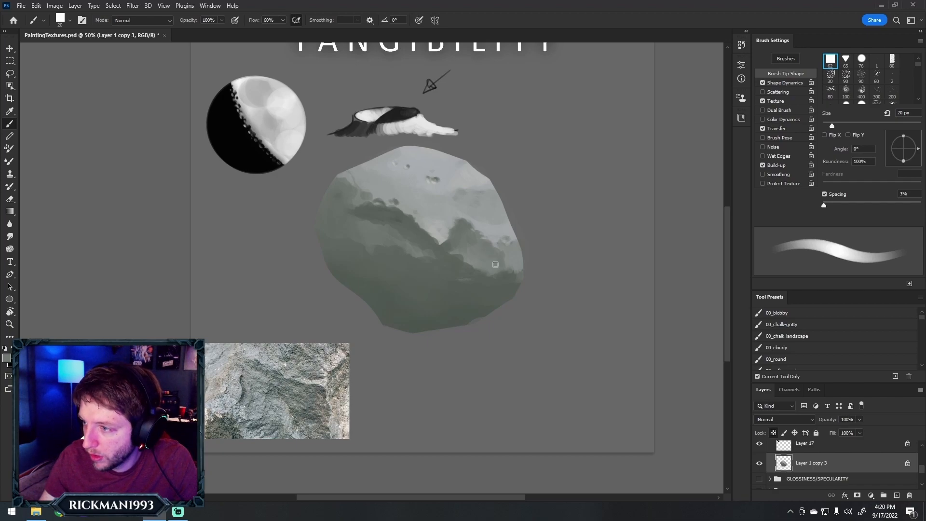
left_click(508, 276, "alt")
left_click_drag(507, 269, 507, 252)
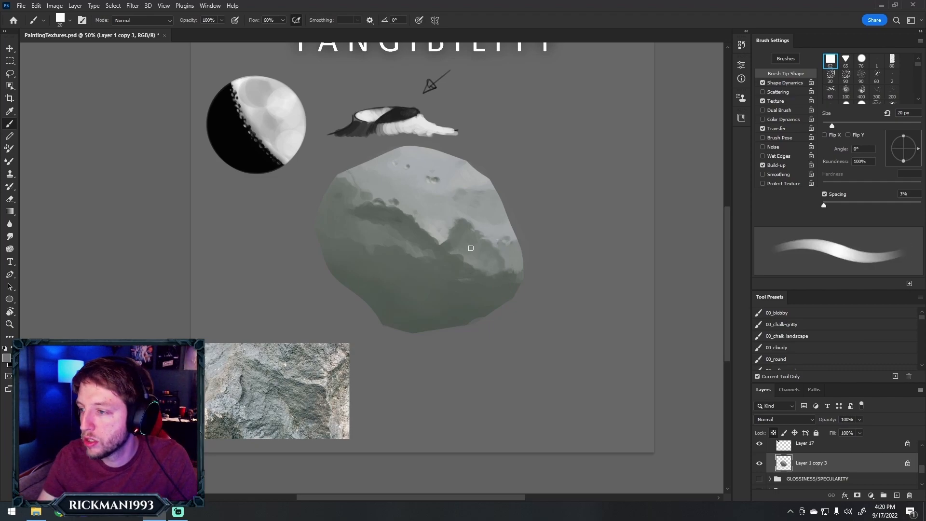
key("alt")
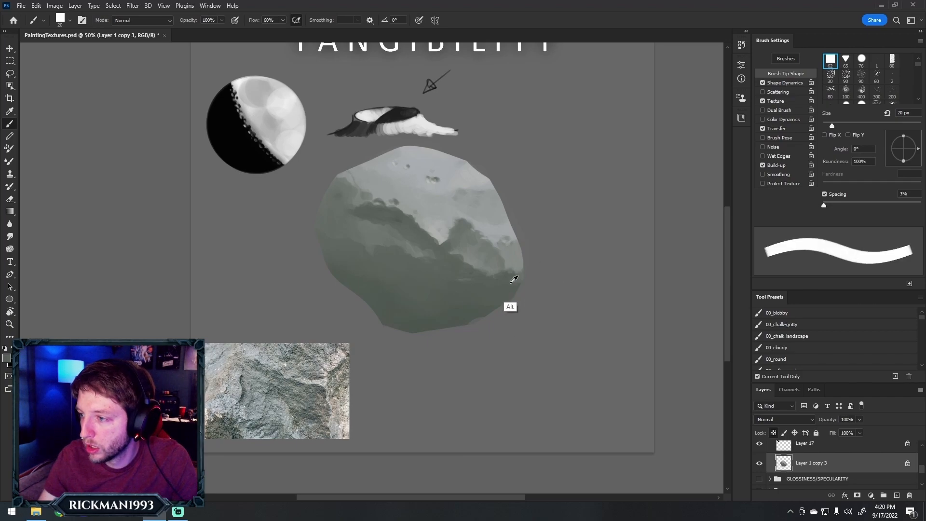
left_click(514, 268, "alt")
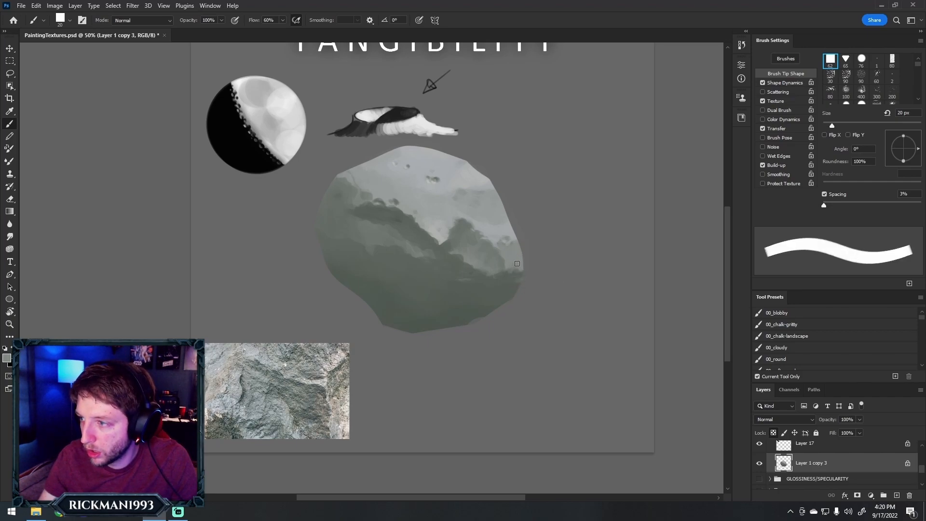
key("bracketright")
key("bracketright")
key("bracketright")
key("bracketright")
key("bracketright")
key("bracketright")
key("bracketright")
key("bracketright")
key("bracketright")
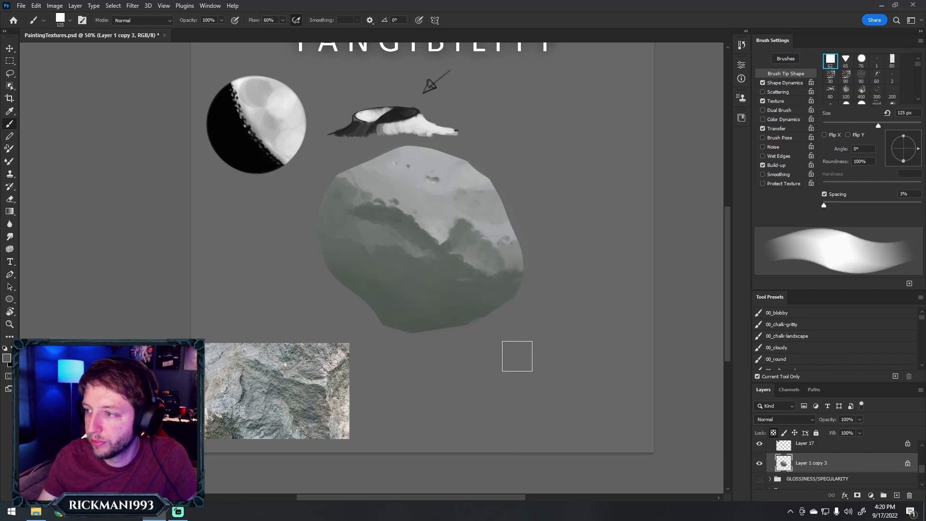
Refine the jagged upper-left edge between the light and dark planes with grey strokes at 10 to 20 px
key("bracketleft")
key("bracketleft")
key("bracketleft")
key("bracketleft")
key("bracketleft")
key("bracketleft")
key("bracketleft")
key("bracketleft")
key("bracketleft")
key("bracketleft")
key("bracketleft")
key("bracketleft")
key("bracketright")
key("bracketright")
key("bracketright")
key("bracketleft")
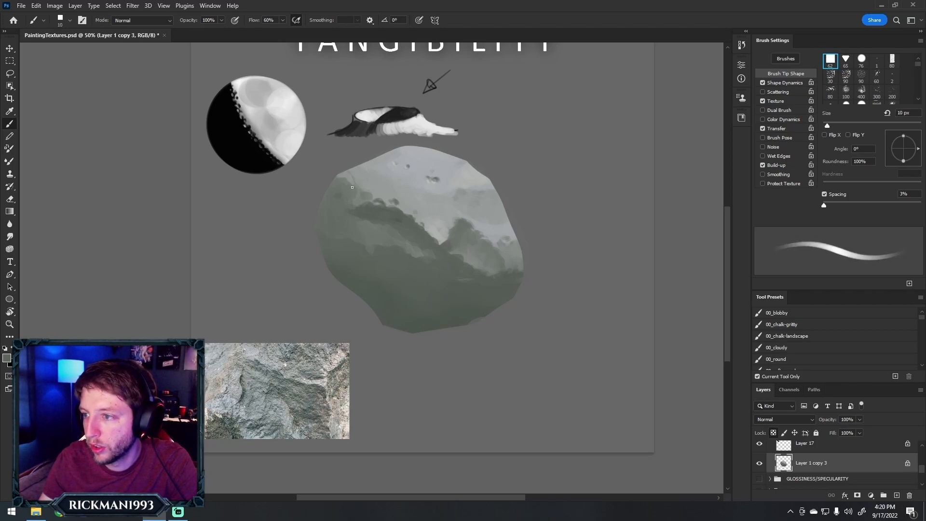
key("bracketright")
key("bracketright")
key("bracketright")
key("bracketright")
key("bracketleft")
key("bracketleft")
key("bracketleft")
key("bracketleft")
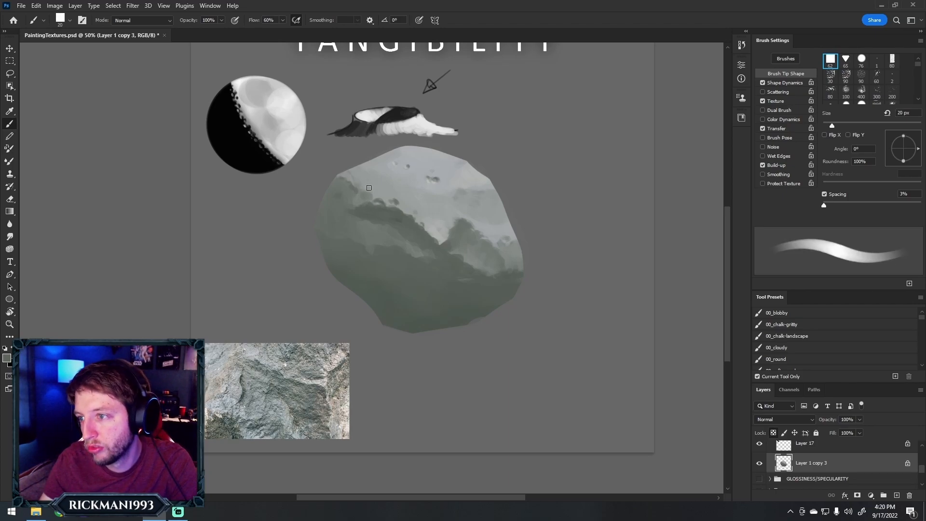
Dab several small grey pits across the bright top plane above the left ridge, reducing the brush to 9 px
key("bracketright")
key("bracketright")
key("bracketright")
key("bracketleft")
key("bracketleft")
left_click(380, 192)
key("bracketleft")
key("bracketleft")
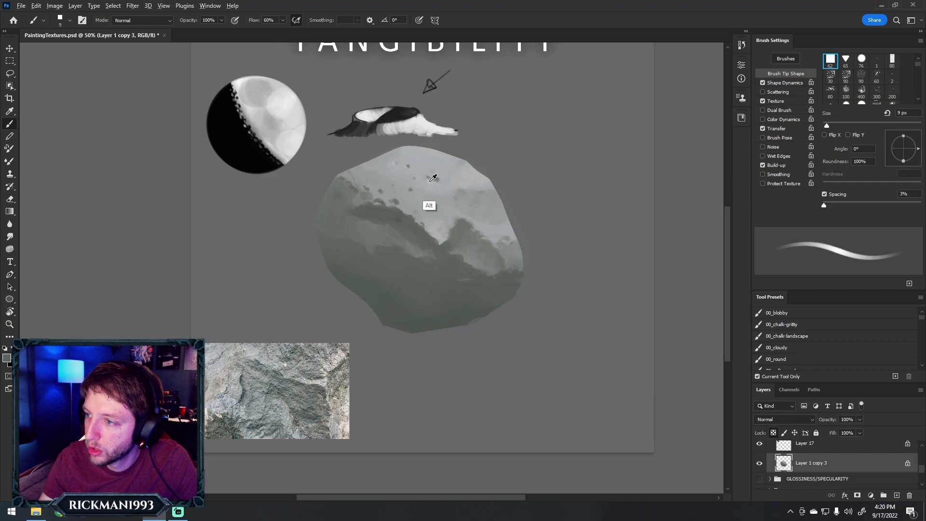
Sample light grey and touch up the small pits on the rock's bright top plane with dabs at 7 to 20 px
left_click(446, 174, "alt")
left_click(433, 182, "alt")
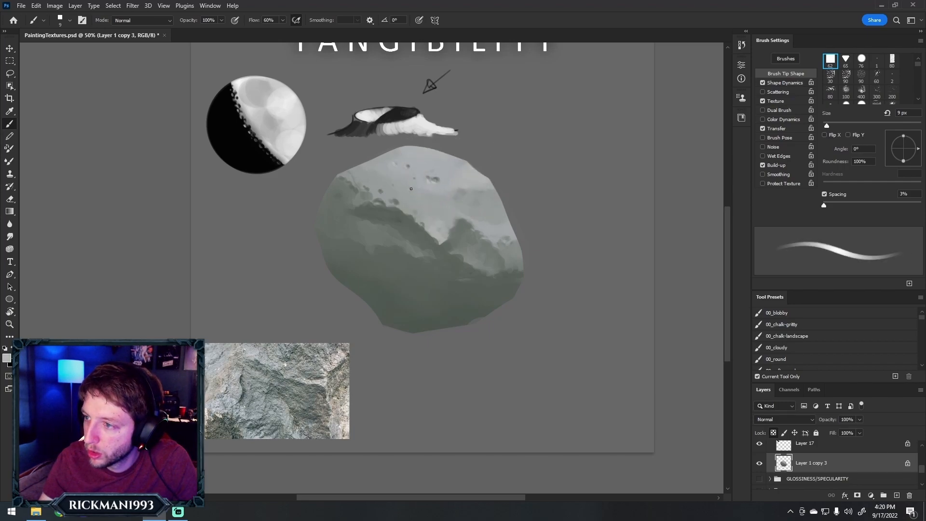
key("bracketleft")
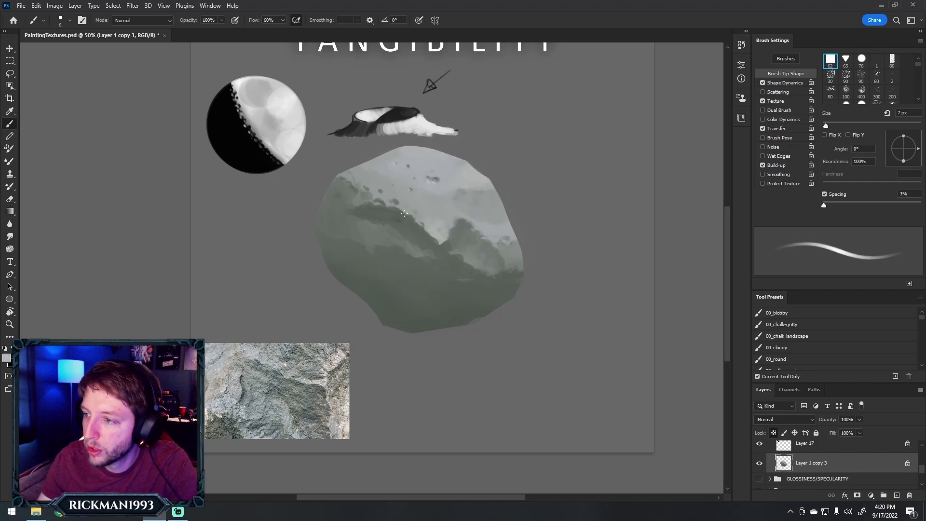
key("bracketright")
key("bracketright")
key("bracketright")
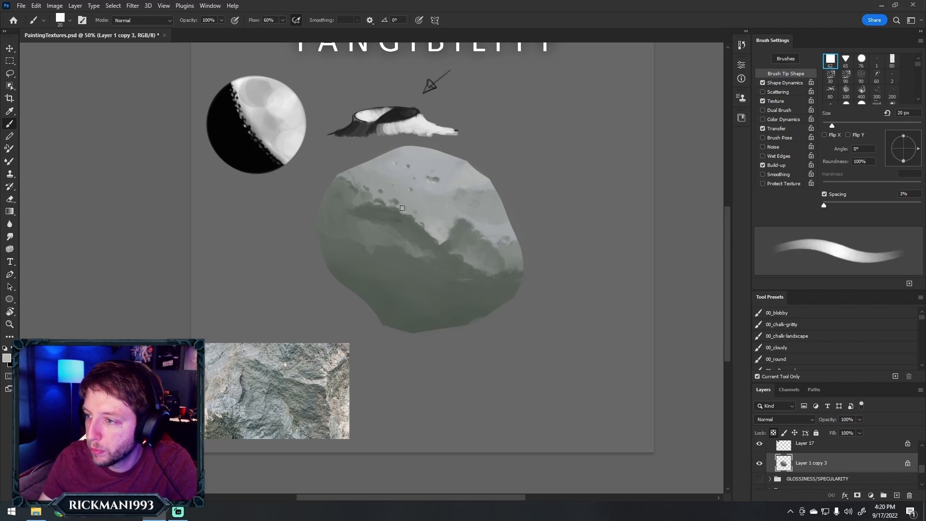
key("bracketleft")
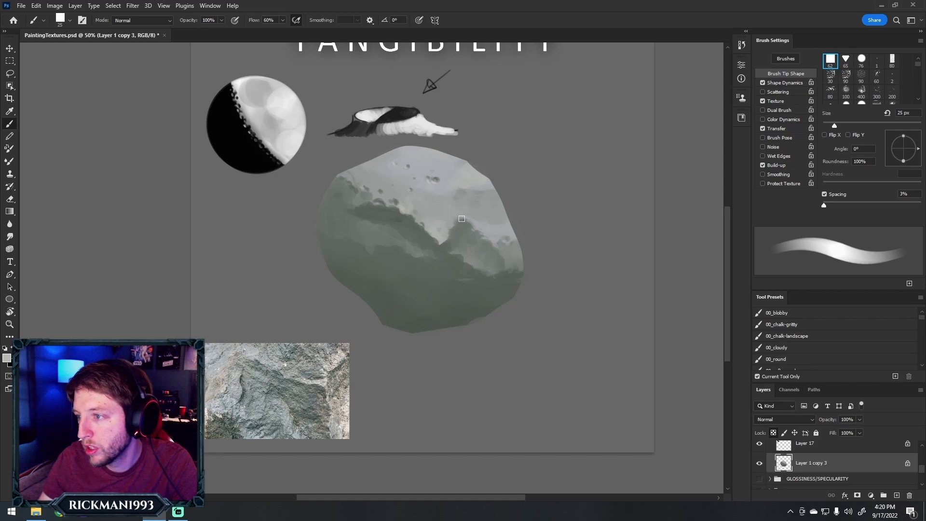
Enlarge the brush to 40 px, sample greys from the rock, and paint over the bright notch between the two ridges
key("bracketright")
key("bracketright")
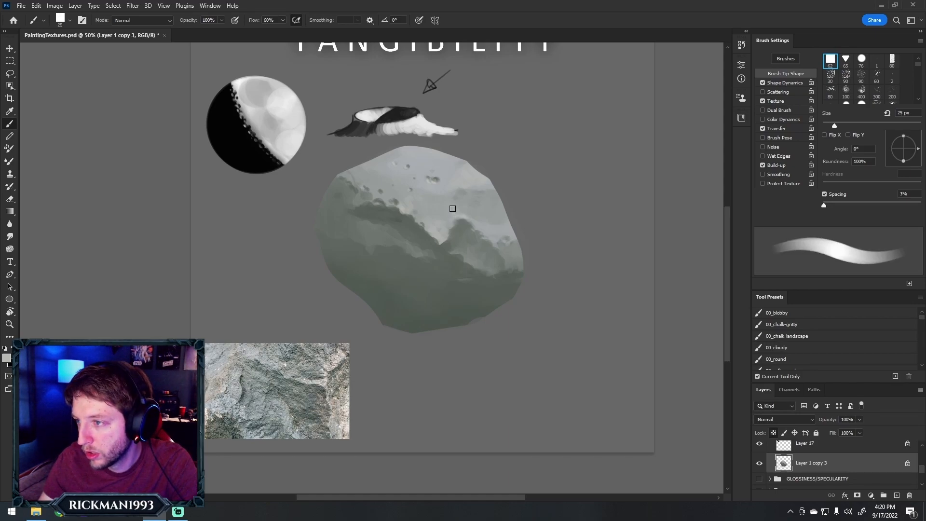
key("bracketright")
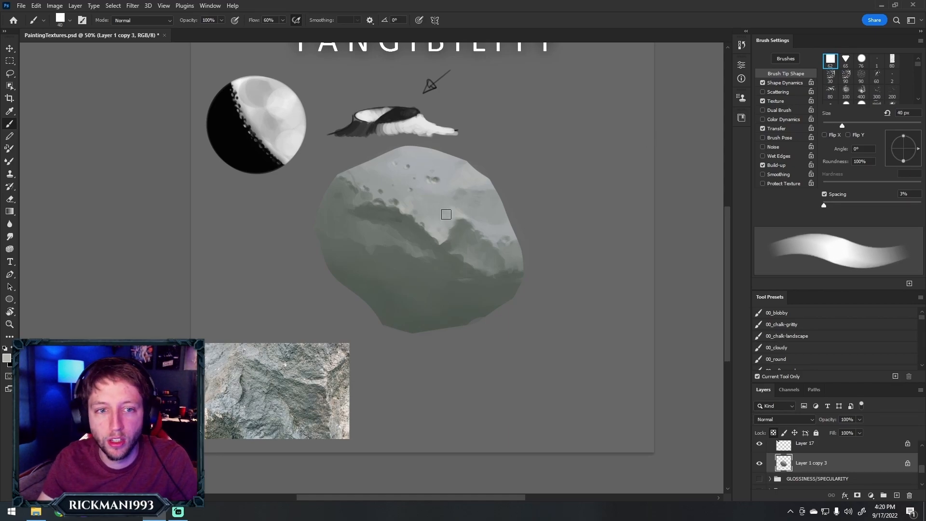
left_click(455, 234, "alt")
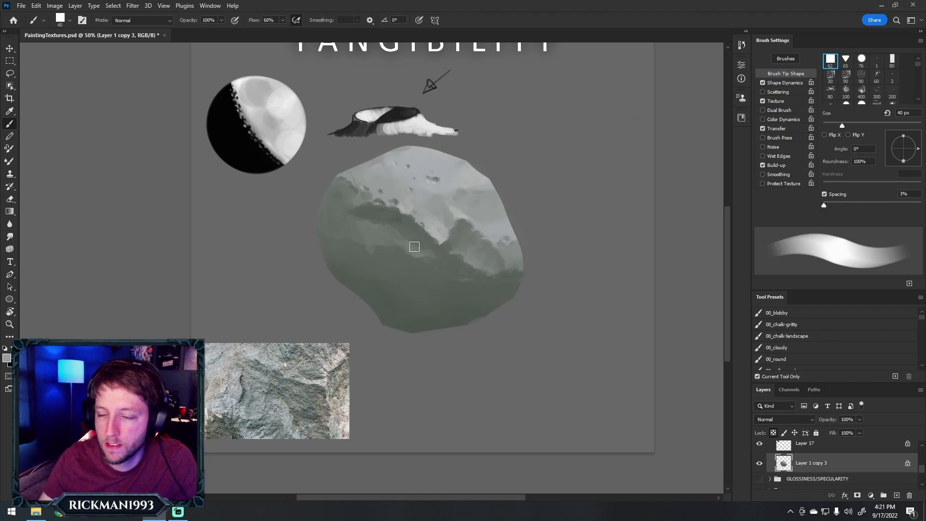
left_click_drag(440, 254, 436, 218, "alt")
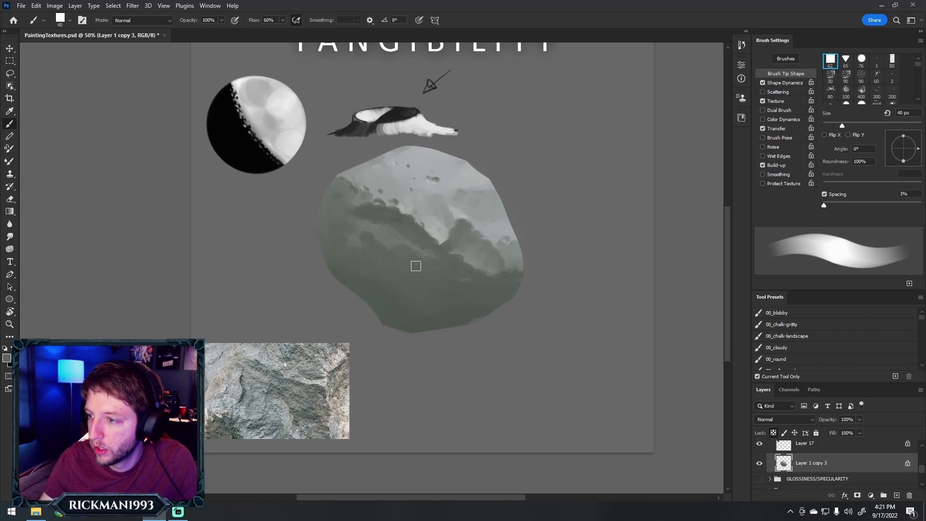
left_click(471, 260, "alt")
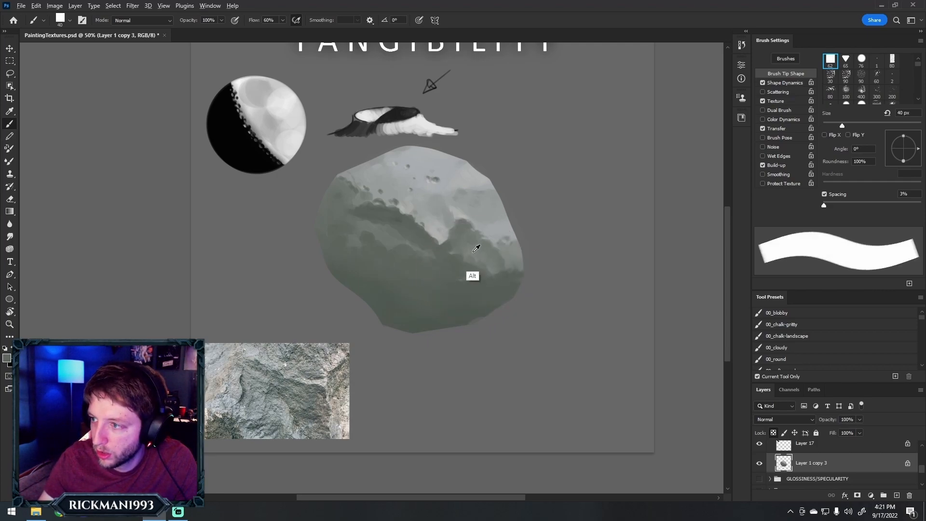
left_click(446, 237, "alt")
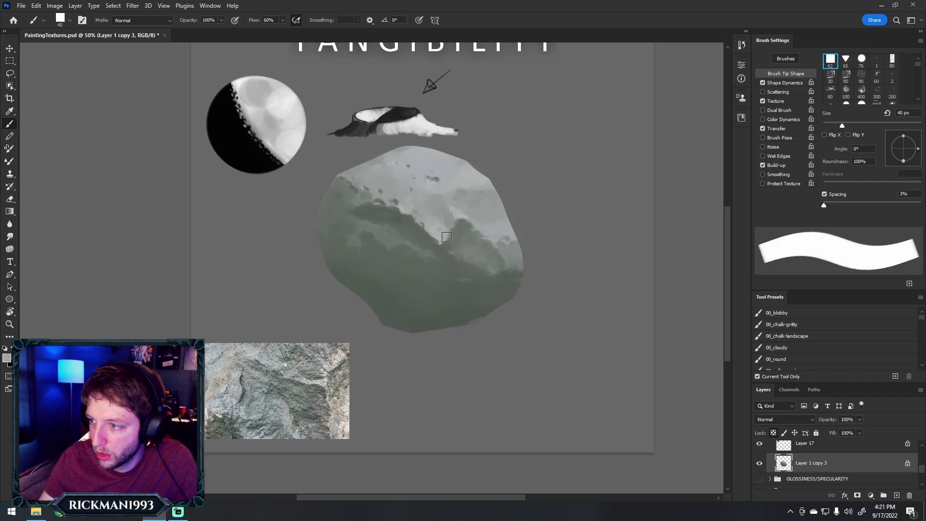
left_click_drag(430, 237, 442, 241)
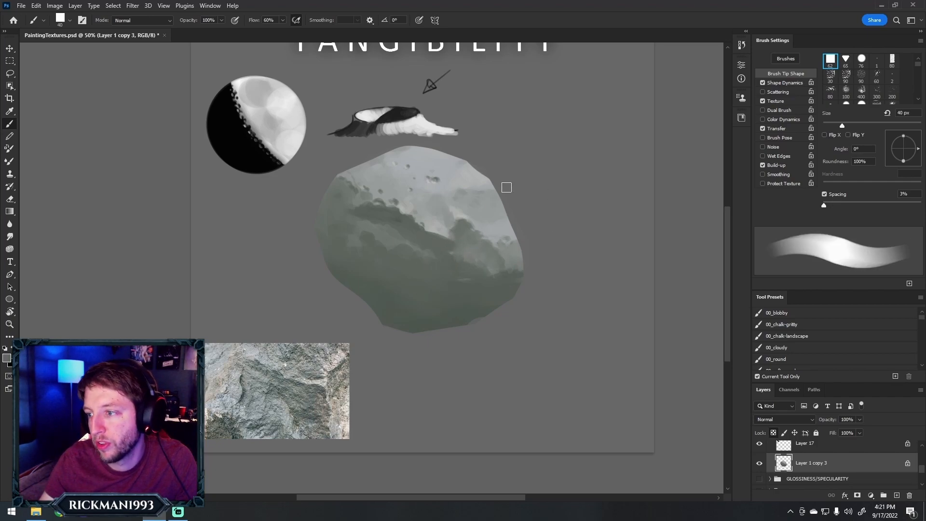
Sample mid greys and reshape the inner flank of the right ridge and the shadow below it at 40 px
left_click(461, 237, "alt")
left_click(451, 220, "alt")
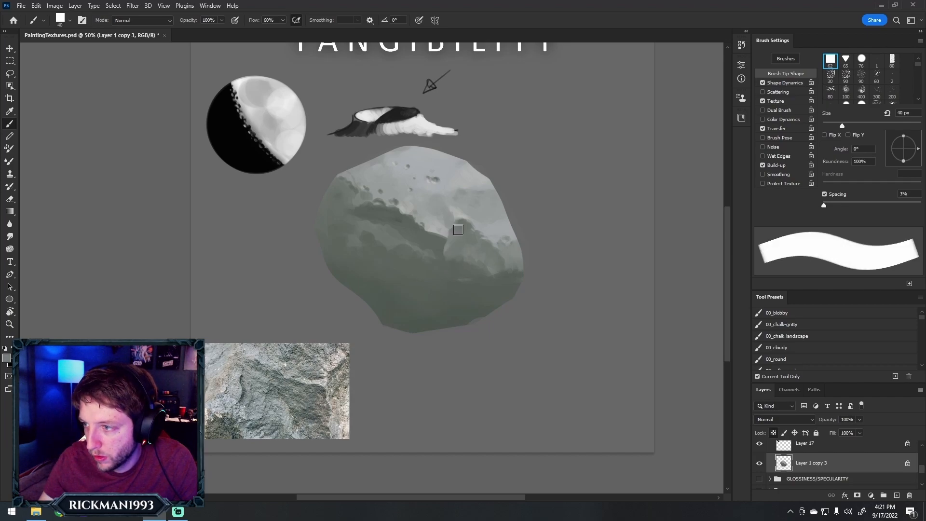
left_click(449, 261, "alt")
left_click_drag(449, 254, 454, 259)
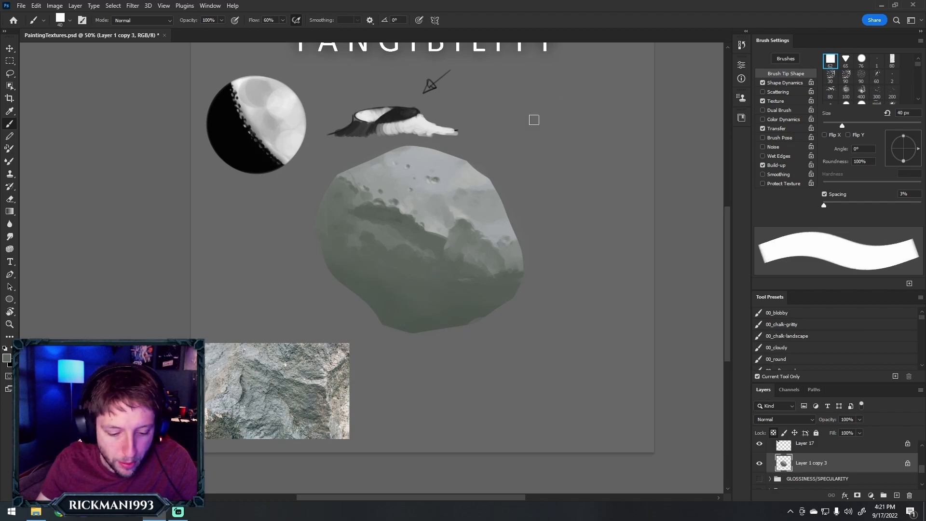
key("bracketleft")
key("bracketleft")
key("bracketleft")
key("bracketleft")
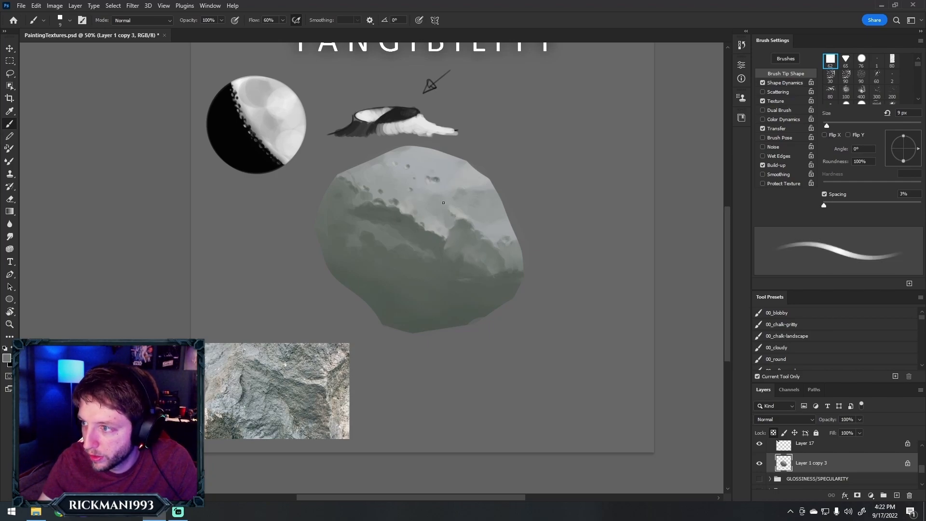
key("ctrl+z")
Paint soft grey tone breaks across the light plane above the right ridge with sampled greys at 25 to 35 px
key("]")
key("]")
key("]")
key("]")
key("]")
key("]")
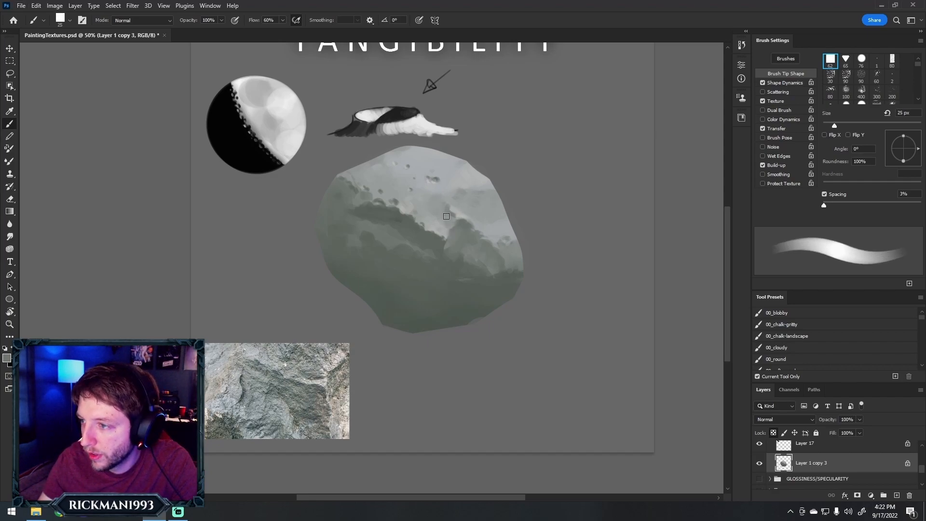
left_click(443, 216, "alt")
mouse_move(448, 209)
left_mouse_down()
mouse_move(445, 220)
mouse_move(471, 214)
mouse_move(475, 237)
left_mouse_up()
left_click(462, 211, "alt")
left_click(473, 203, "alt")
left_click_drag(461, 198, 476, 221)
left_click(472, 202, "alt")
left_click(499, 204, "alt")
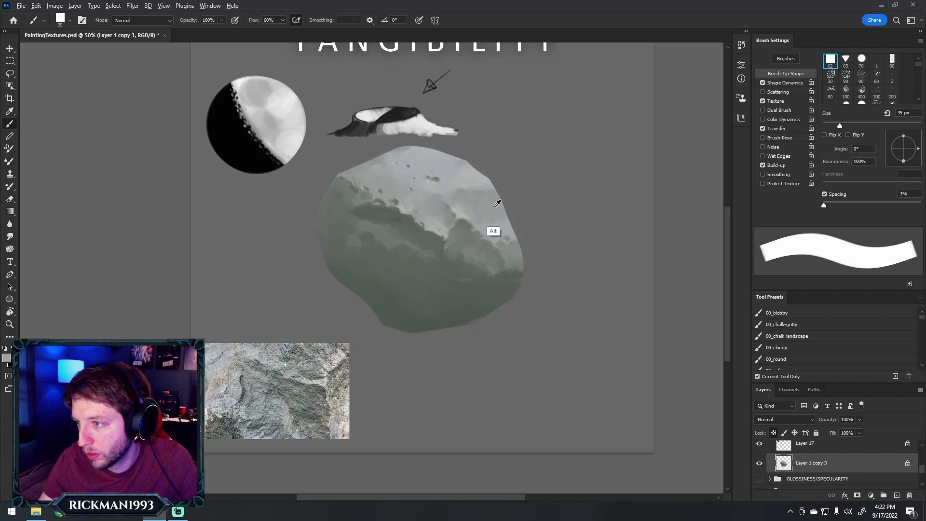
Sample darker greys and refine the peak and inner edge of the right ridge at 35 px
left_click(470, 234, "alt")
left_click(470, 236, "alt")
left_click(451, 222, "alt")
left_click_drag(452, 222, 454, 229)
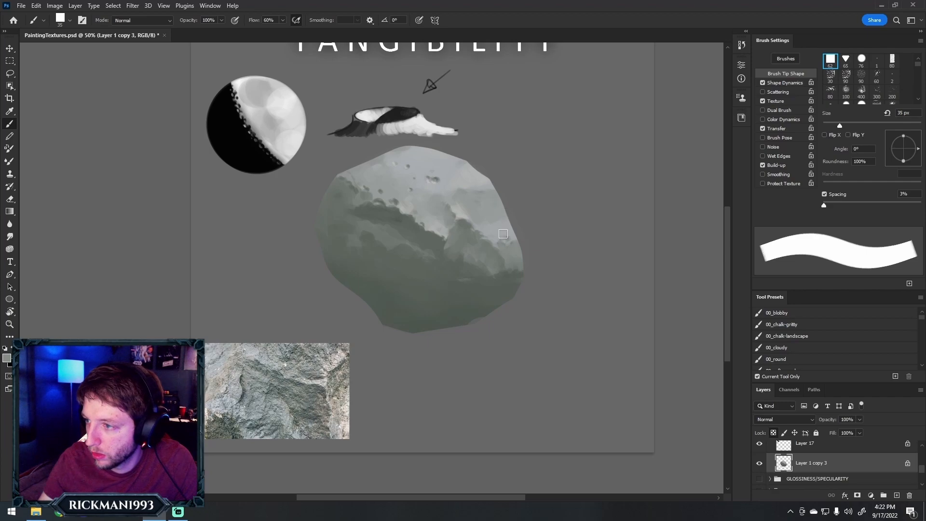
left_click(458, 259, "alt")
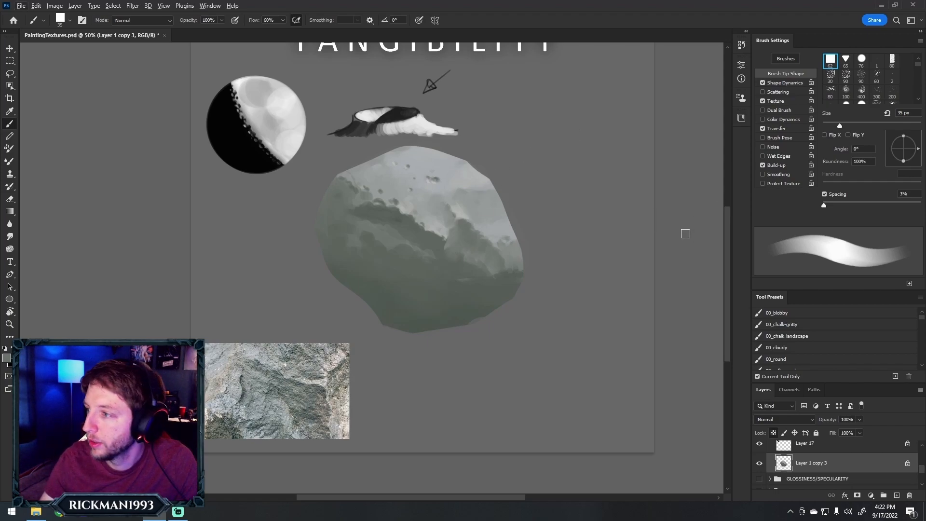
Sample light grey from the rock's top, unlock transparent pixels on Layer 1 copy 3, and reduce the brush to 10 px
scroll(727, 227, "up", 1)
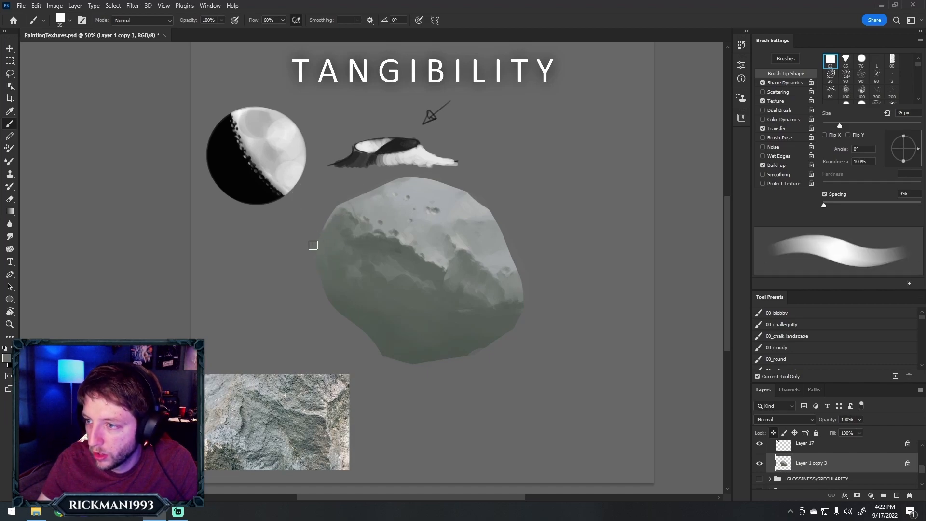
left_click(419, 194, "alt")
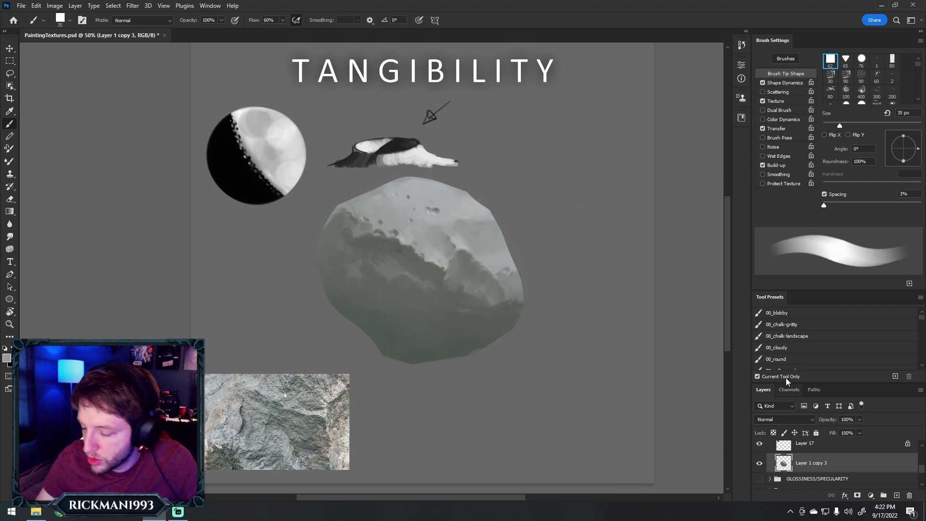
key("bracketleft")
key("bracketleft")
key("bracketleft")
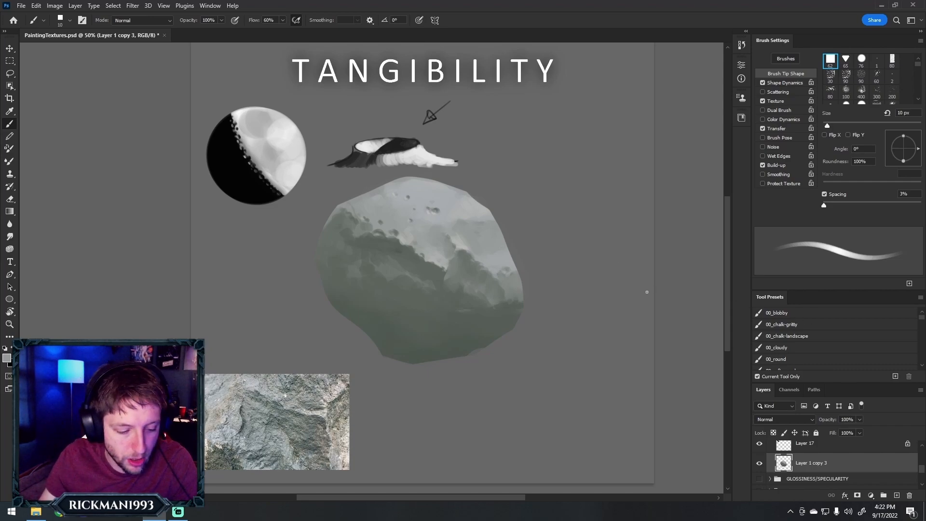
Erase small chips along the rock's outline with a hard eraser at 15 px, then enlarge the eraser to 20 px
key("e")
key("bracketleft")
key("bracketleft")
key("bracketleft")
key("bracketleft")
key("bracketleft")
key("bracketleft")
key("bracketleft")
key("bracketleft")
key("bracketleft")
key("bracketleft")
key("bracketleft")
key("bracketleft")
key("bracketleft")
key("bracketleft")
key("bracketleft")
key("bracketleft")
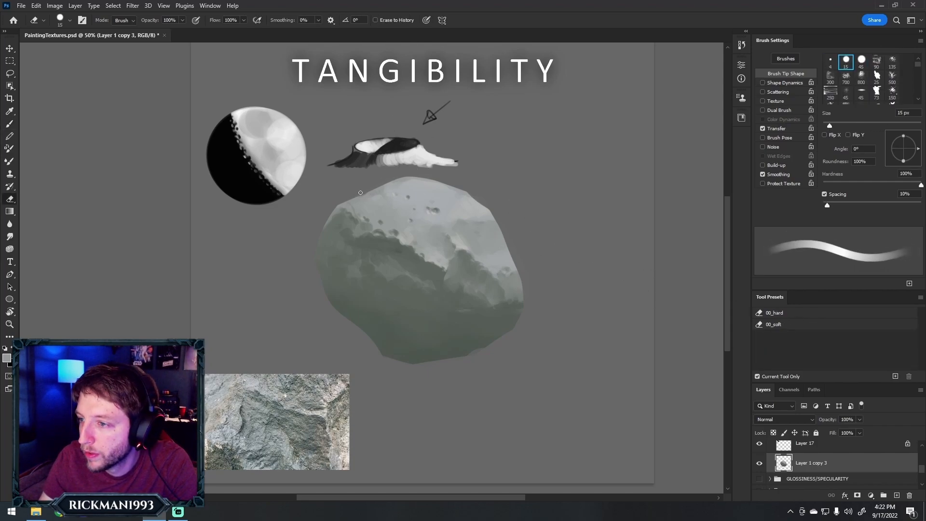
key("bracketright")
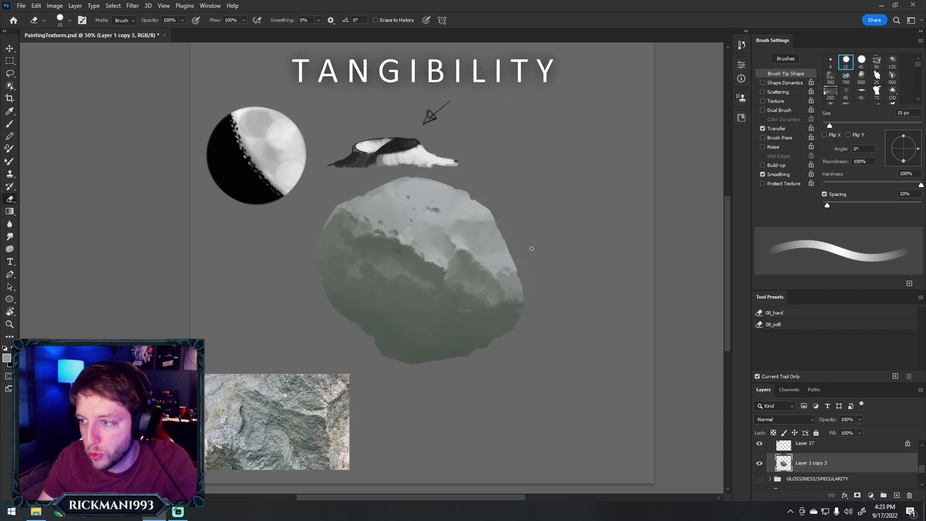
key("]")
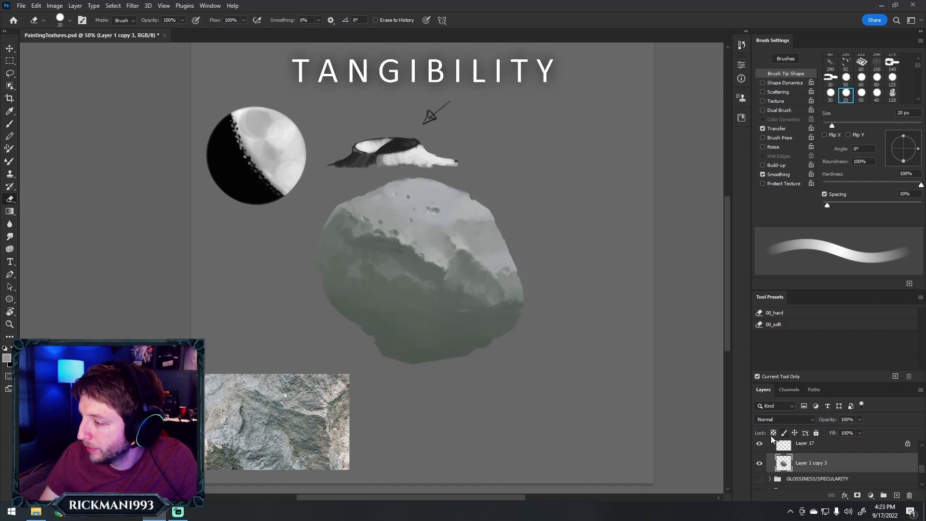
Examine the rock's silhouette and texture in the whole composition at 16.7%, then return to 50%
key("z")
left_click(502, 235, "alt")
left_click(502, 235, "alt")
left_click(502, 235, "alt")
left_click(534, 250)
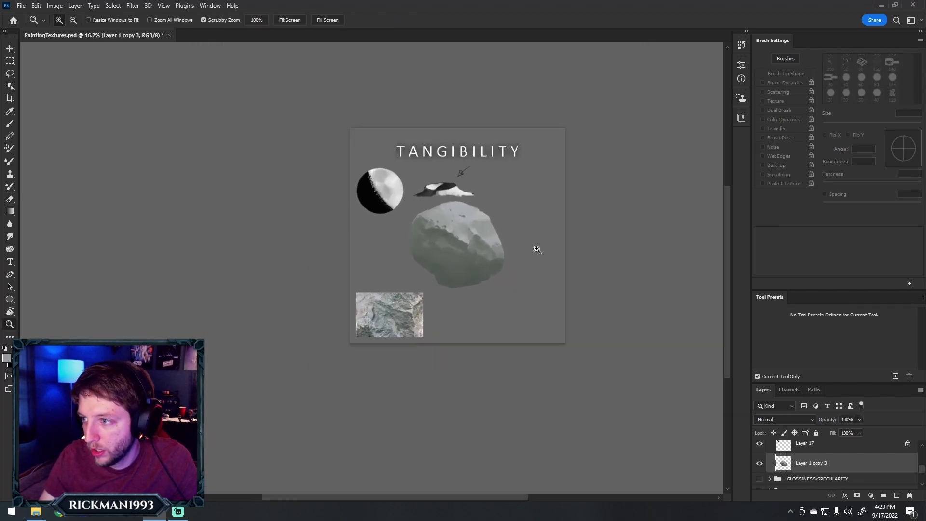
left_click(429, 214)
left_click(552, 242)
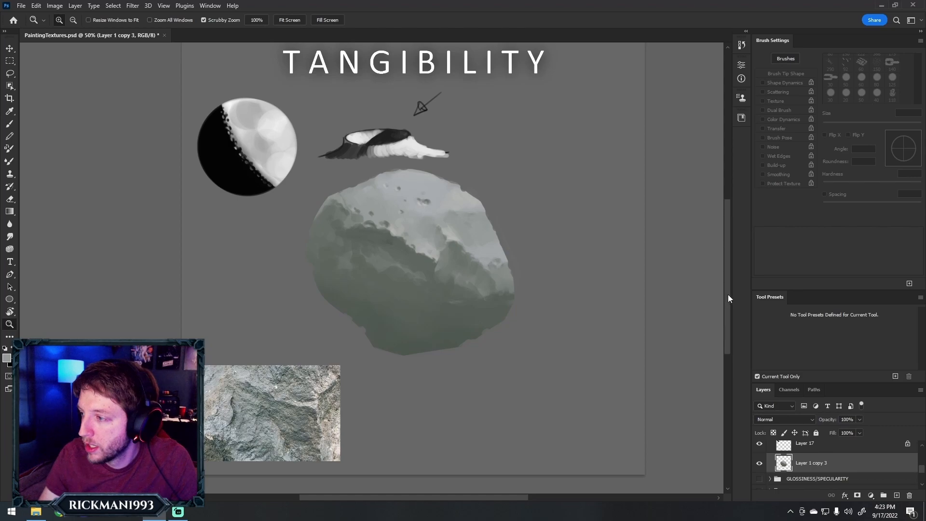
left_click_drag(728, 293, 730, 281)
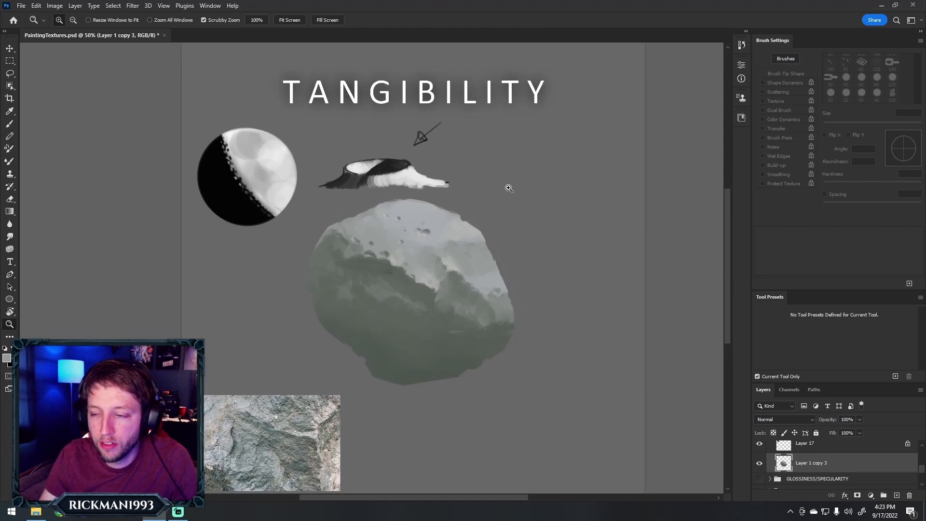